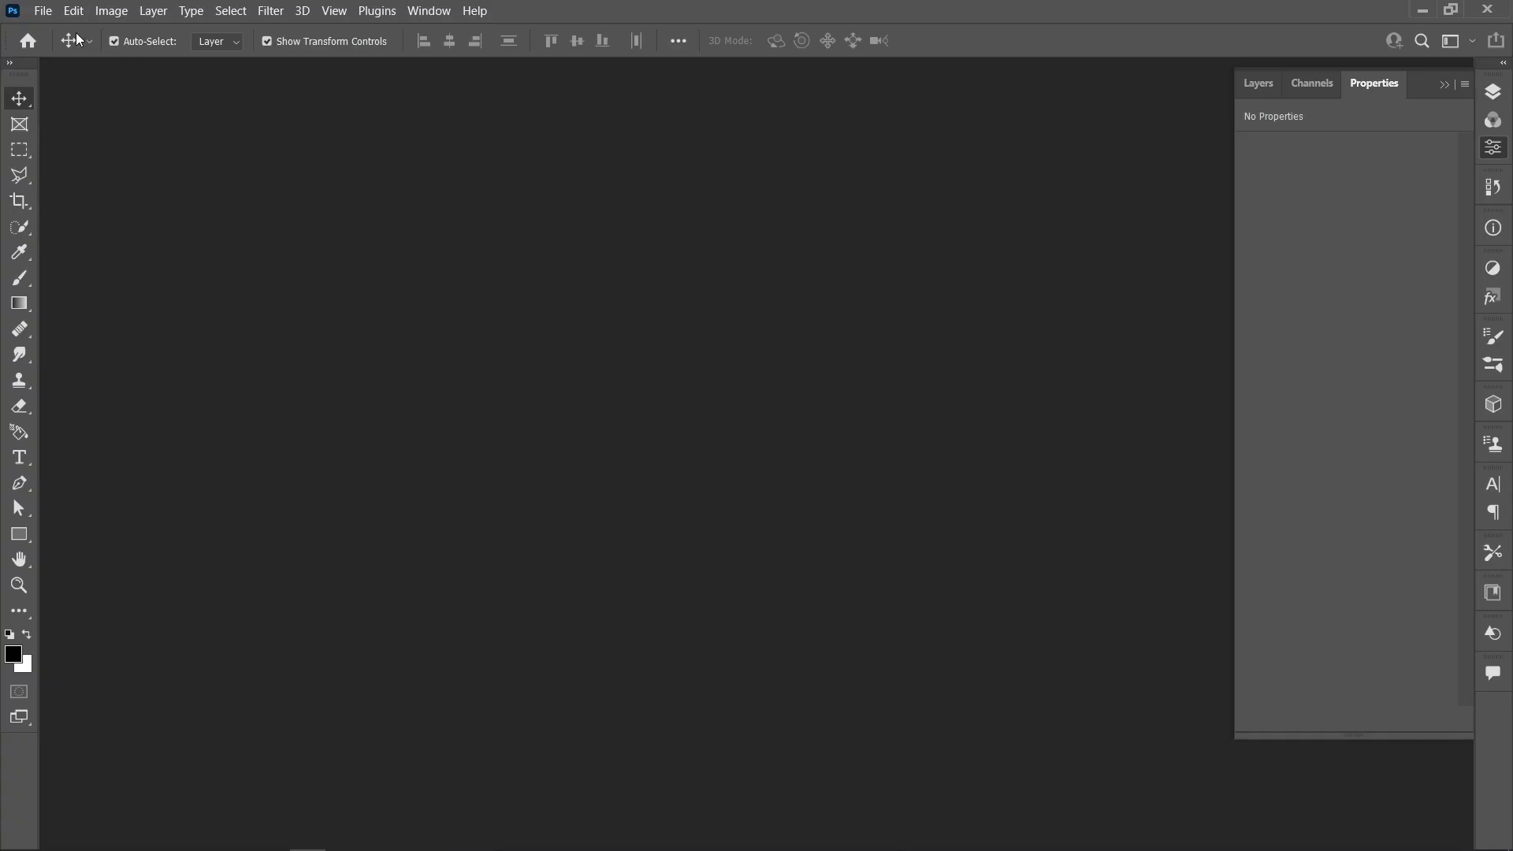
Create a new document from the Print tab's Letter preset (8.5 × 11 in, 300 ppi)
left_click(42, 10)
left_click(55, 24)
left_click(358, 163)
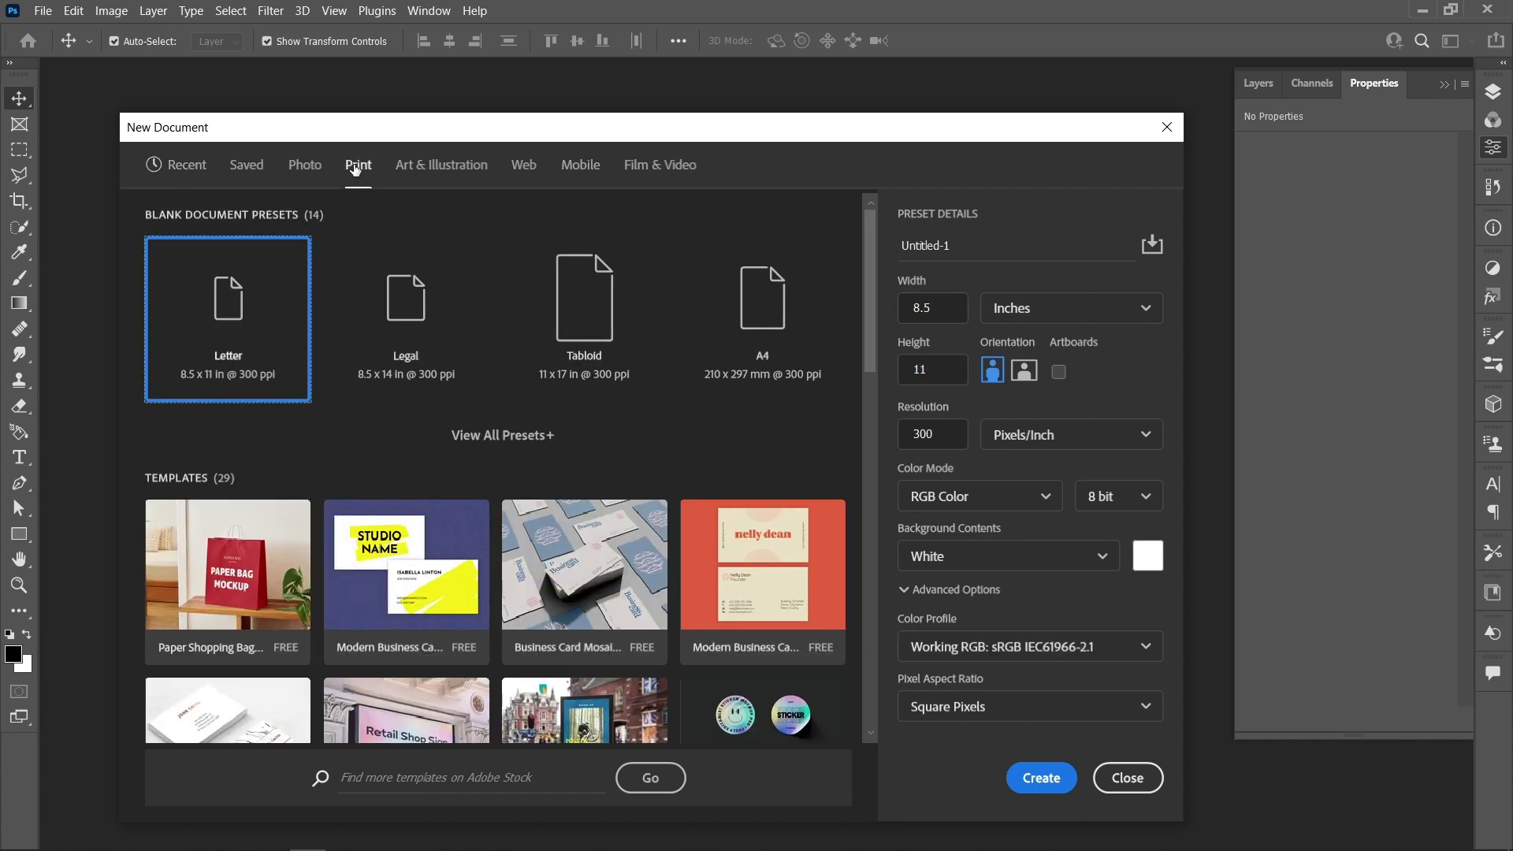
left_click(1041, 778)
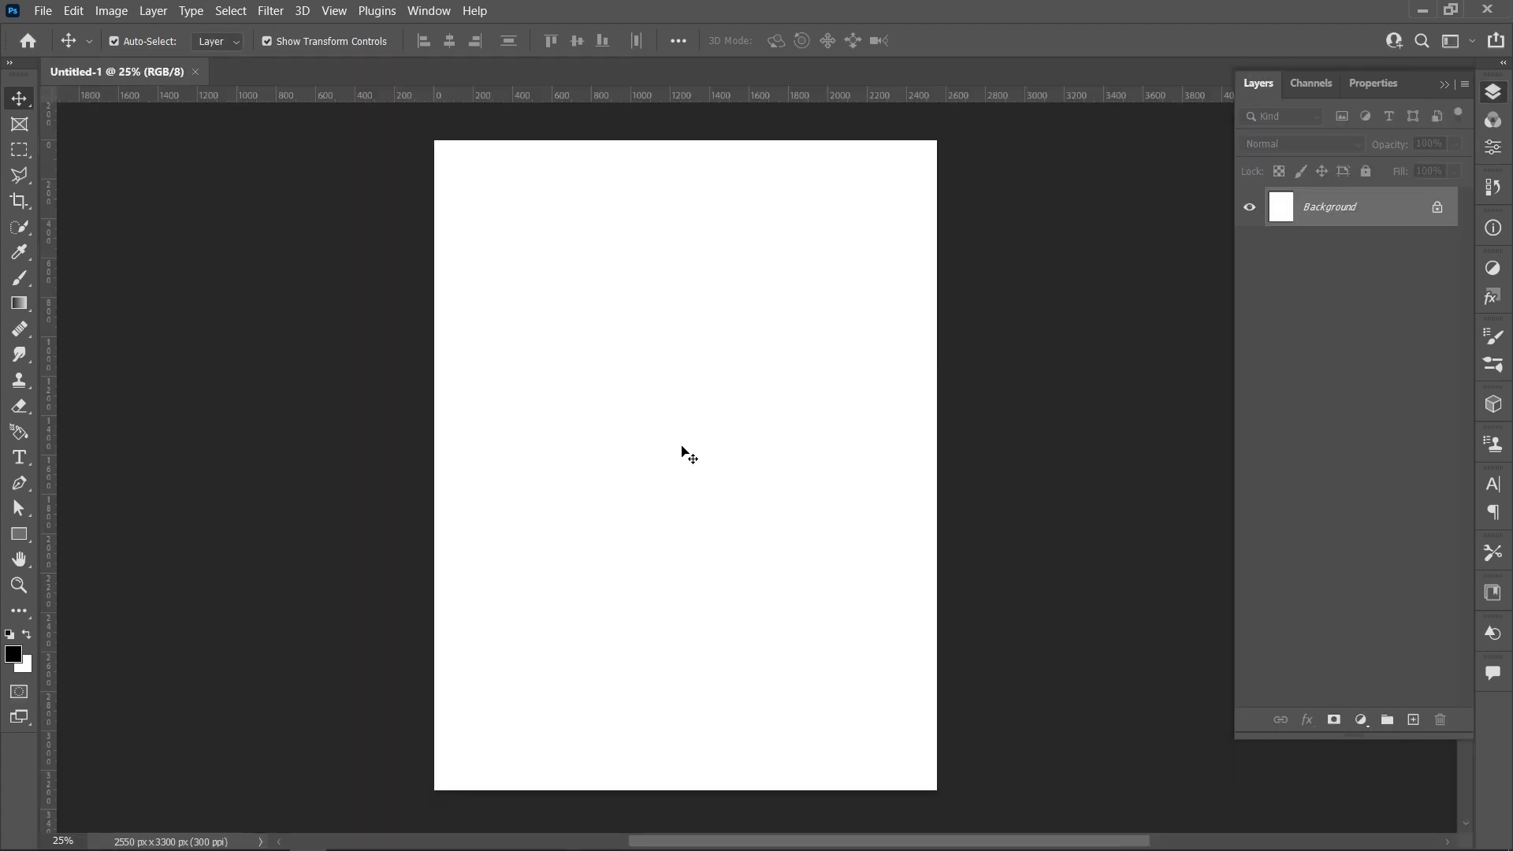
left_click(33, 458)
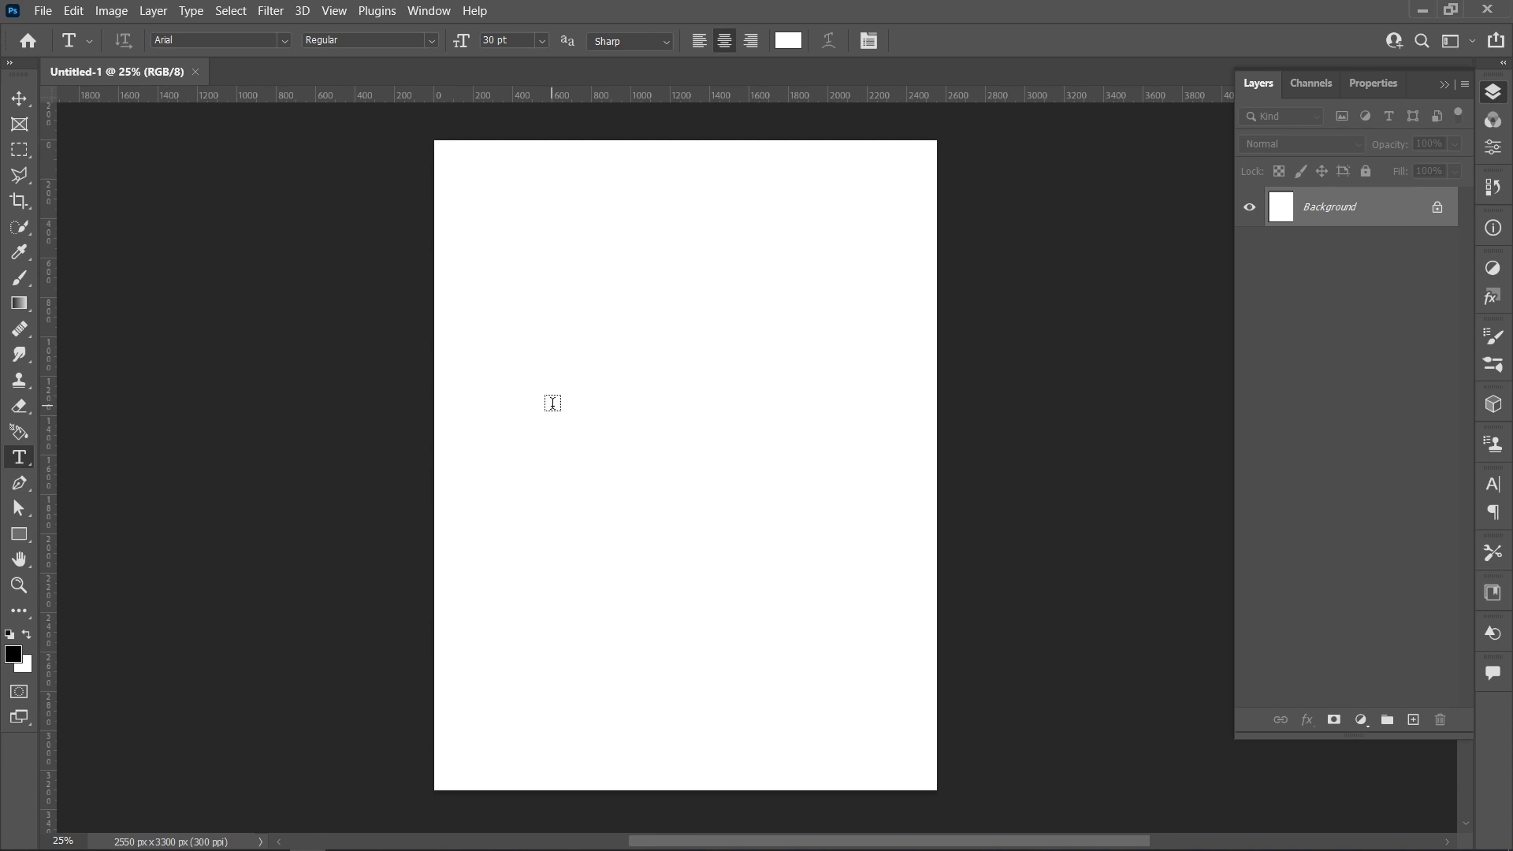
Set the type options to black #000000, Arial Black, 160 pt
left_click(795, 44)
left_click(1040, 433)
left_click(992, 482)
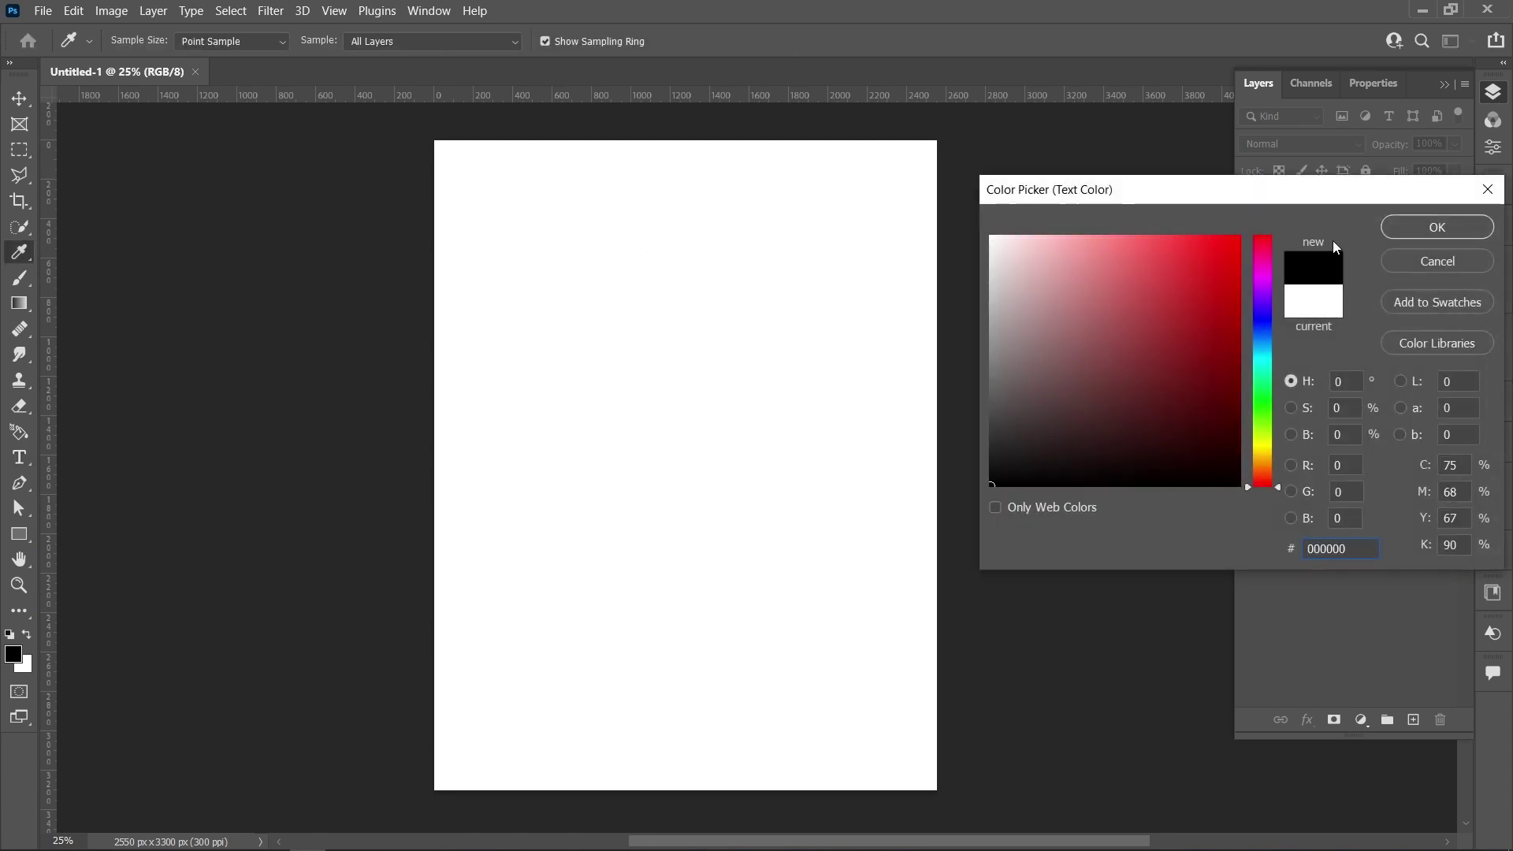
key("Return")
left_click(284, 40)
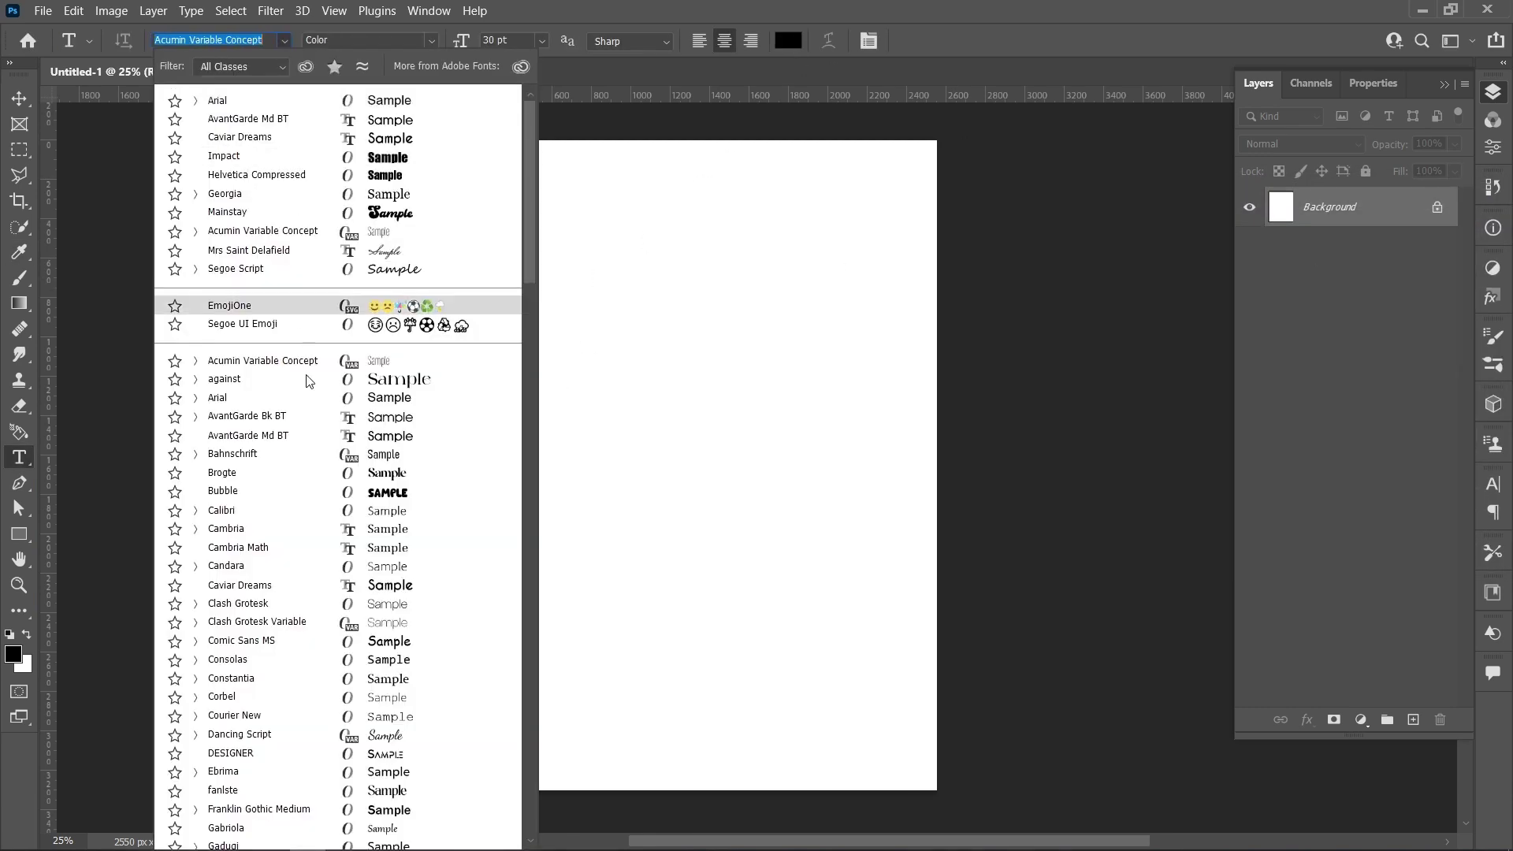
key("Escape")
left_click(431, 41)
left_click(347, 122)
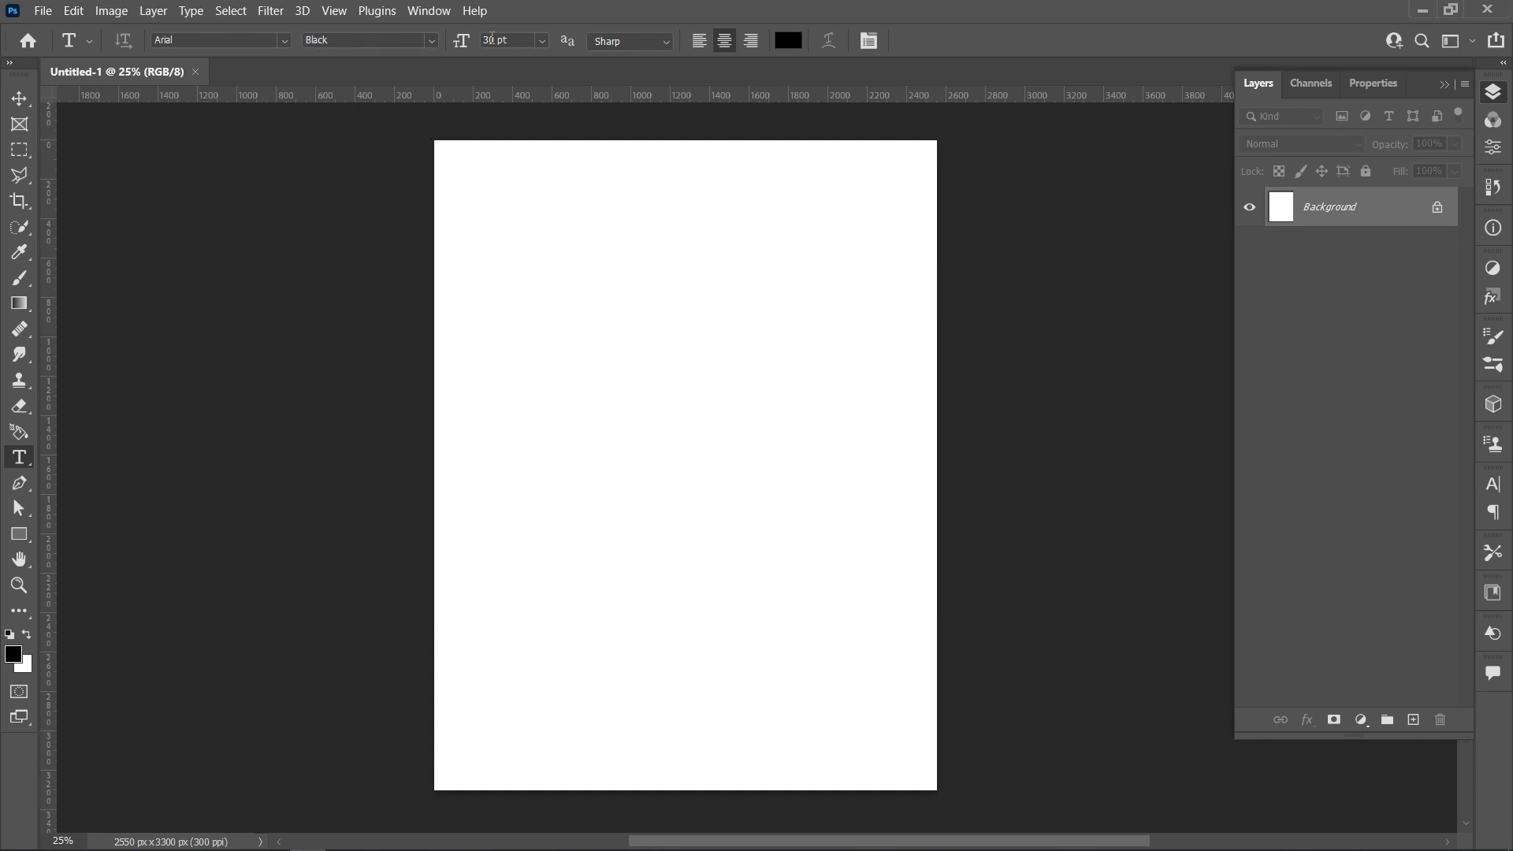
type("160")
Type LOOK on the canvas and commit the text
left_click(501, 319)
type("BOOK")
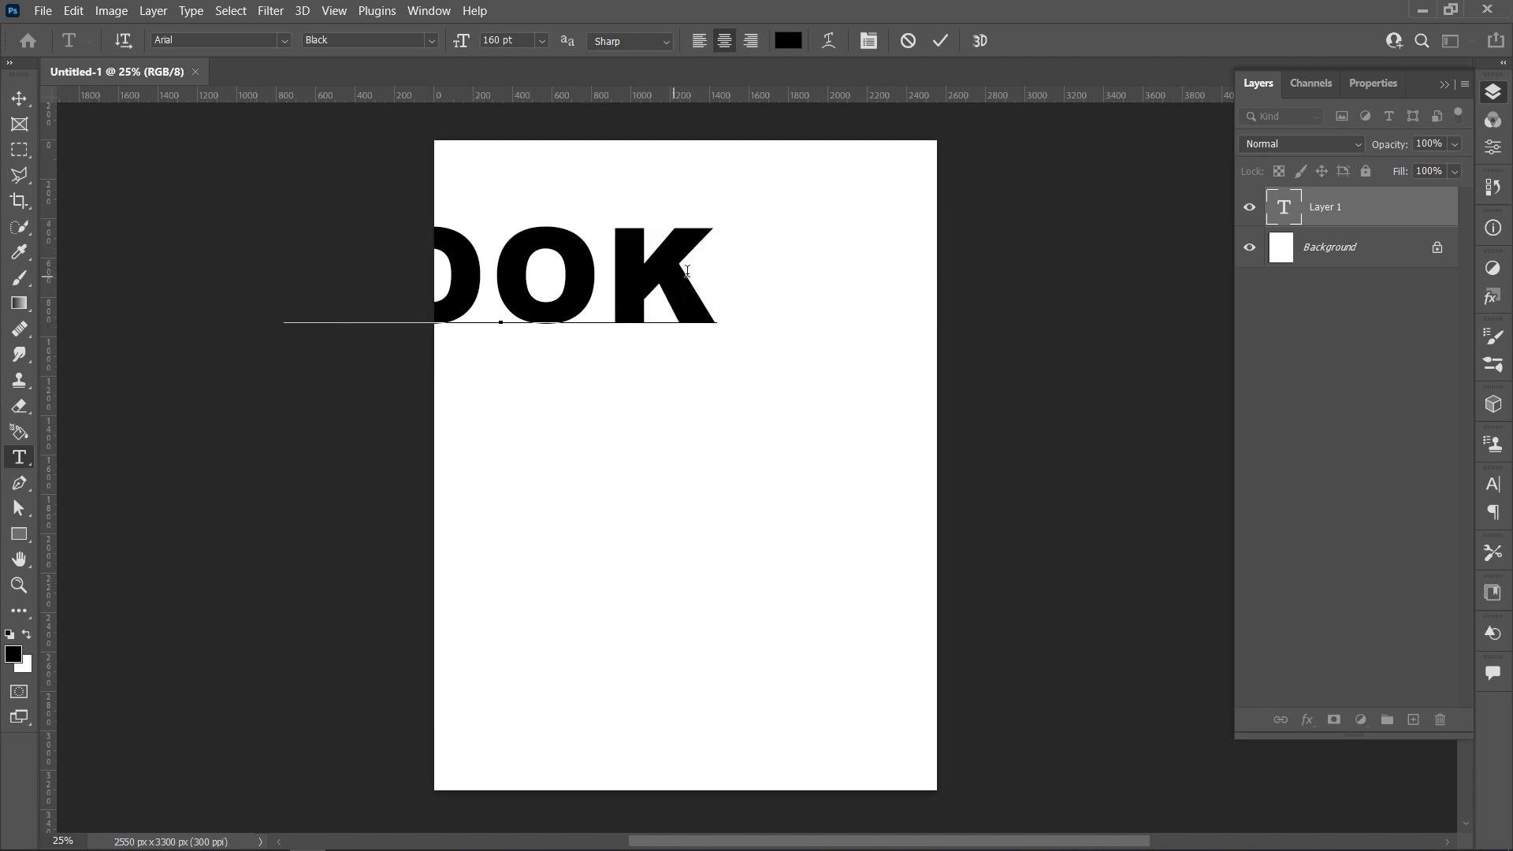
left_click(940, 41)
Centre LOOK horizontally to the canvas and drag it up near the page top
left_click(16, 105)
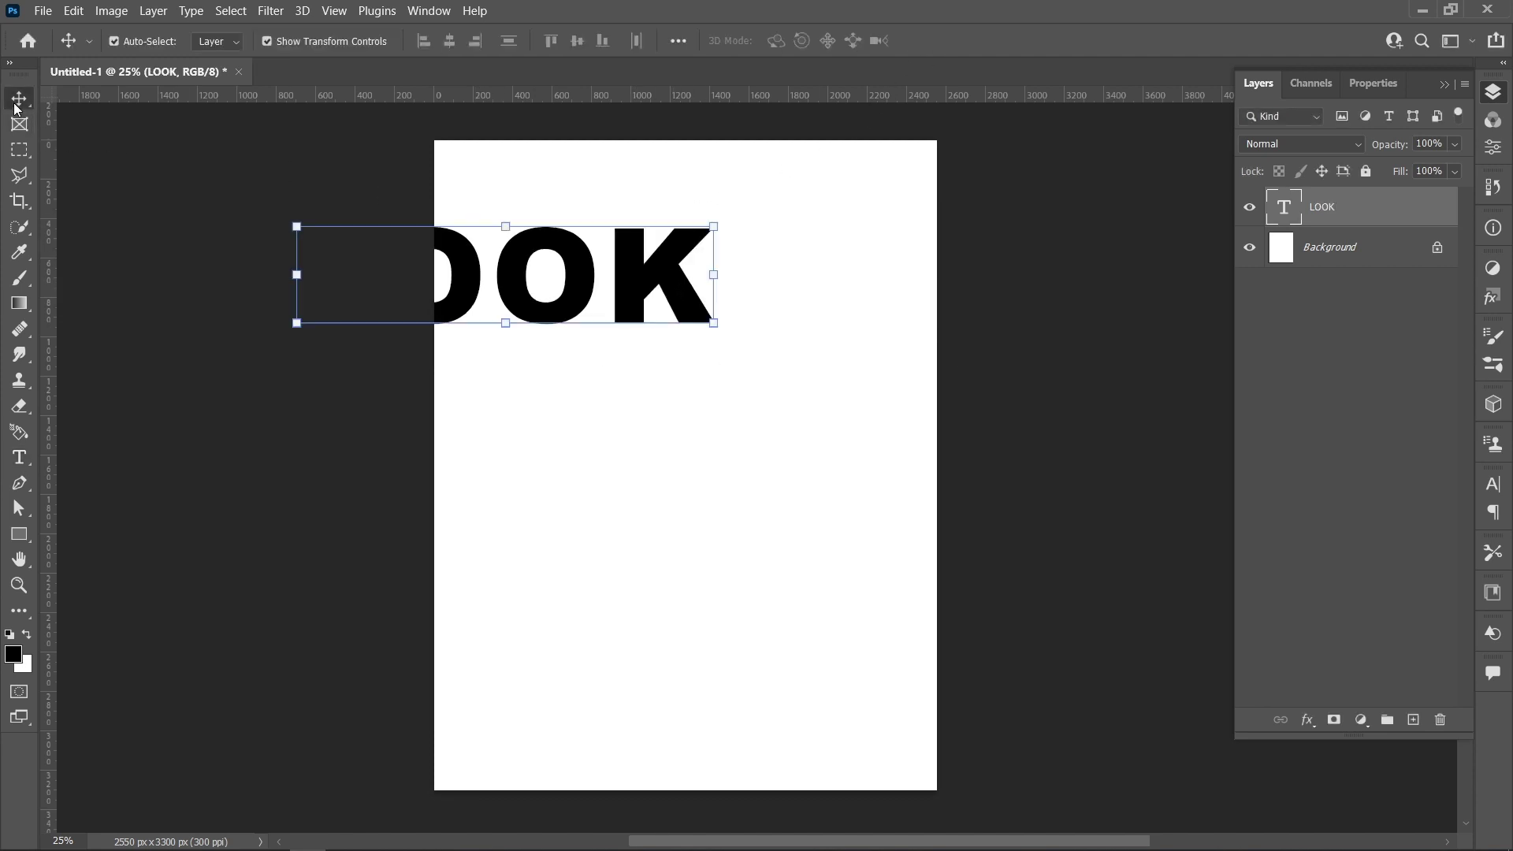
left_click(677, 41)
left_click(733, 218)
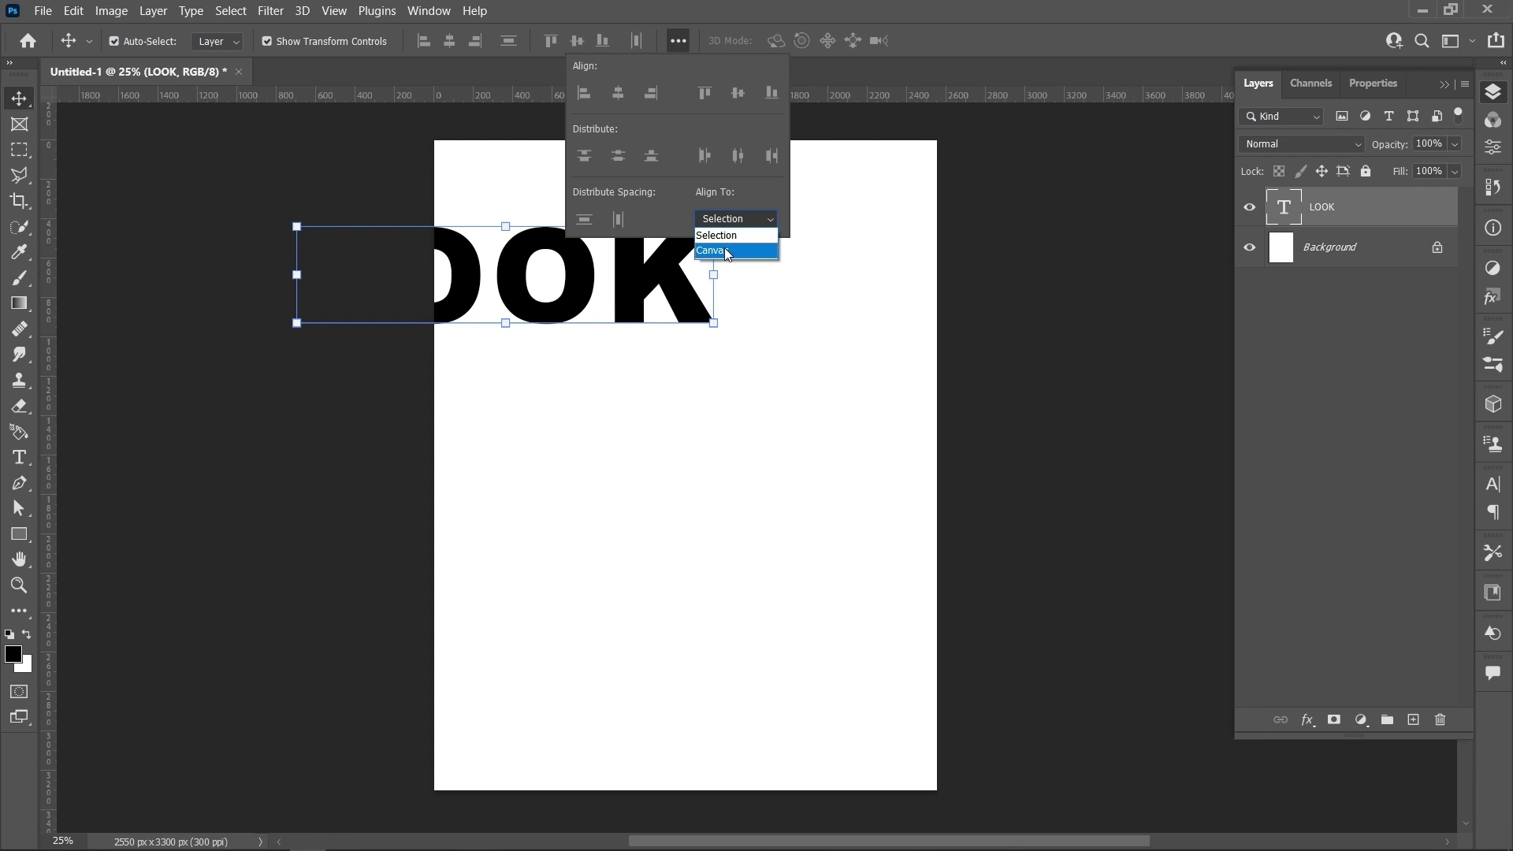
left_click(725, 247)
left_click(617, 93)
left_click(734, 371)
left_click_drag(709, 294, 707, 250)
left_click(711, 364)
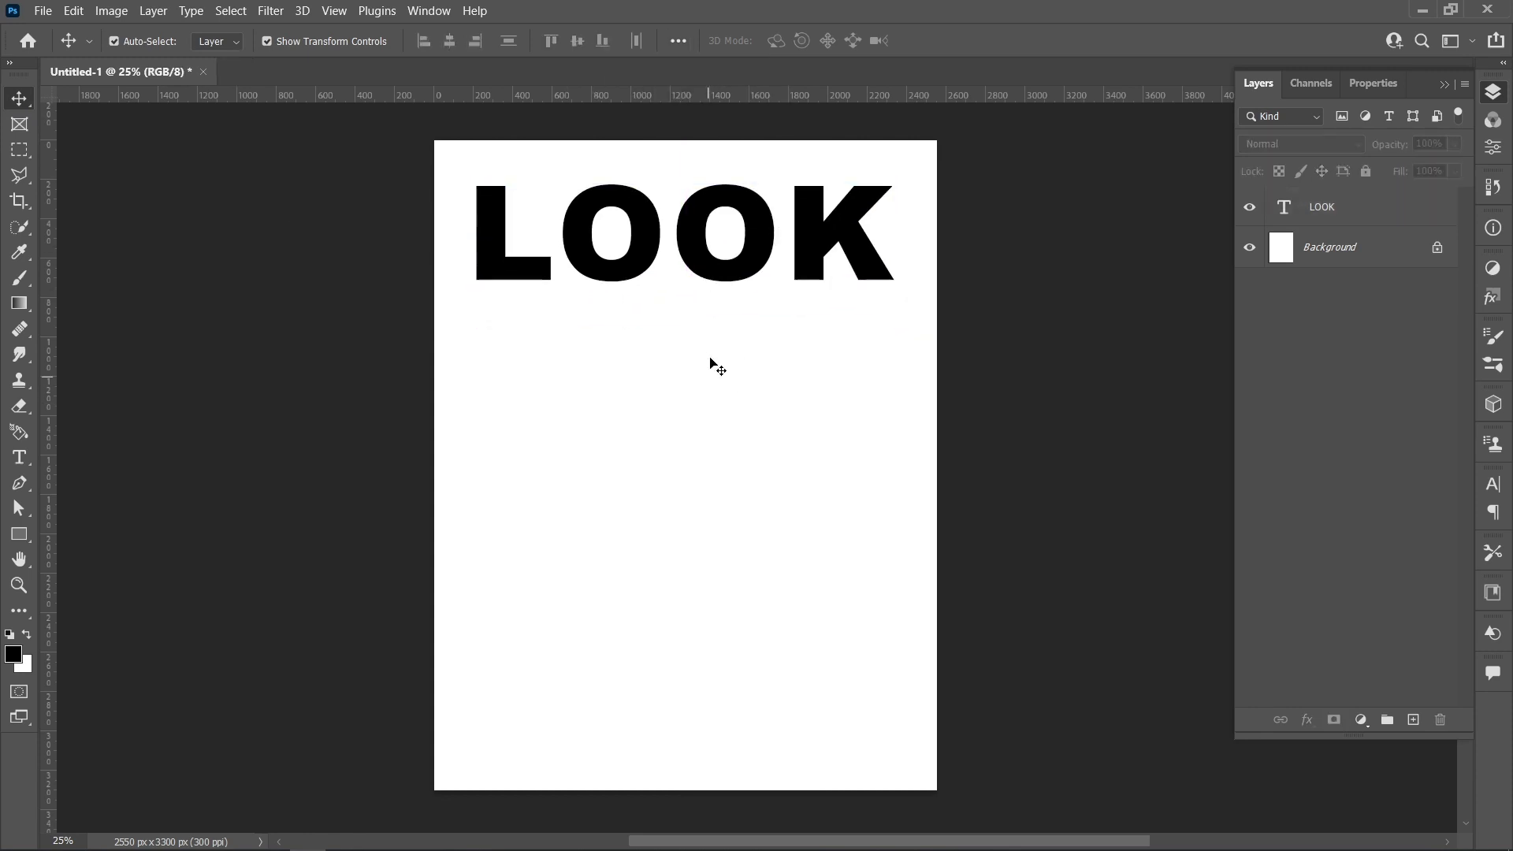
left_click(43, 11)
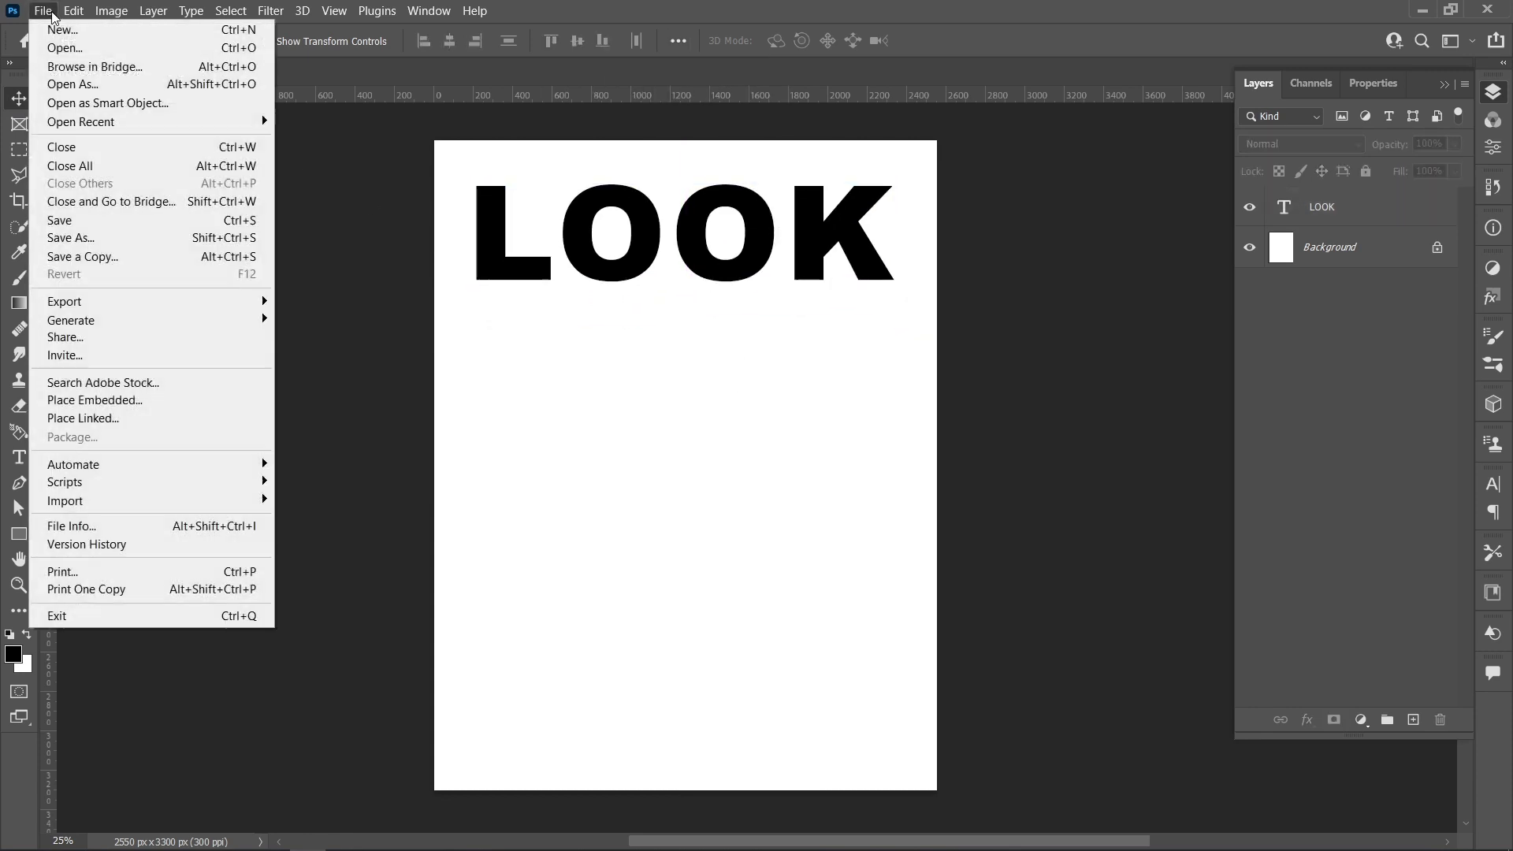
Place the magnifying glass image as an embedded layer and flip it horizontally
left_click(192, 399)
scroll(328, 415, "down", 3)
left_click(293, 370)
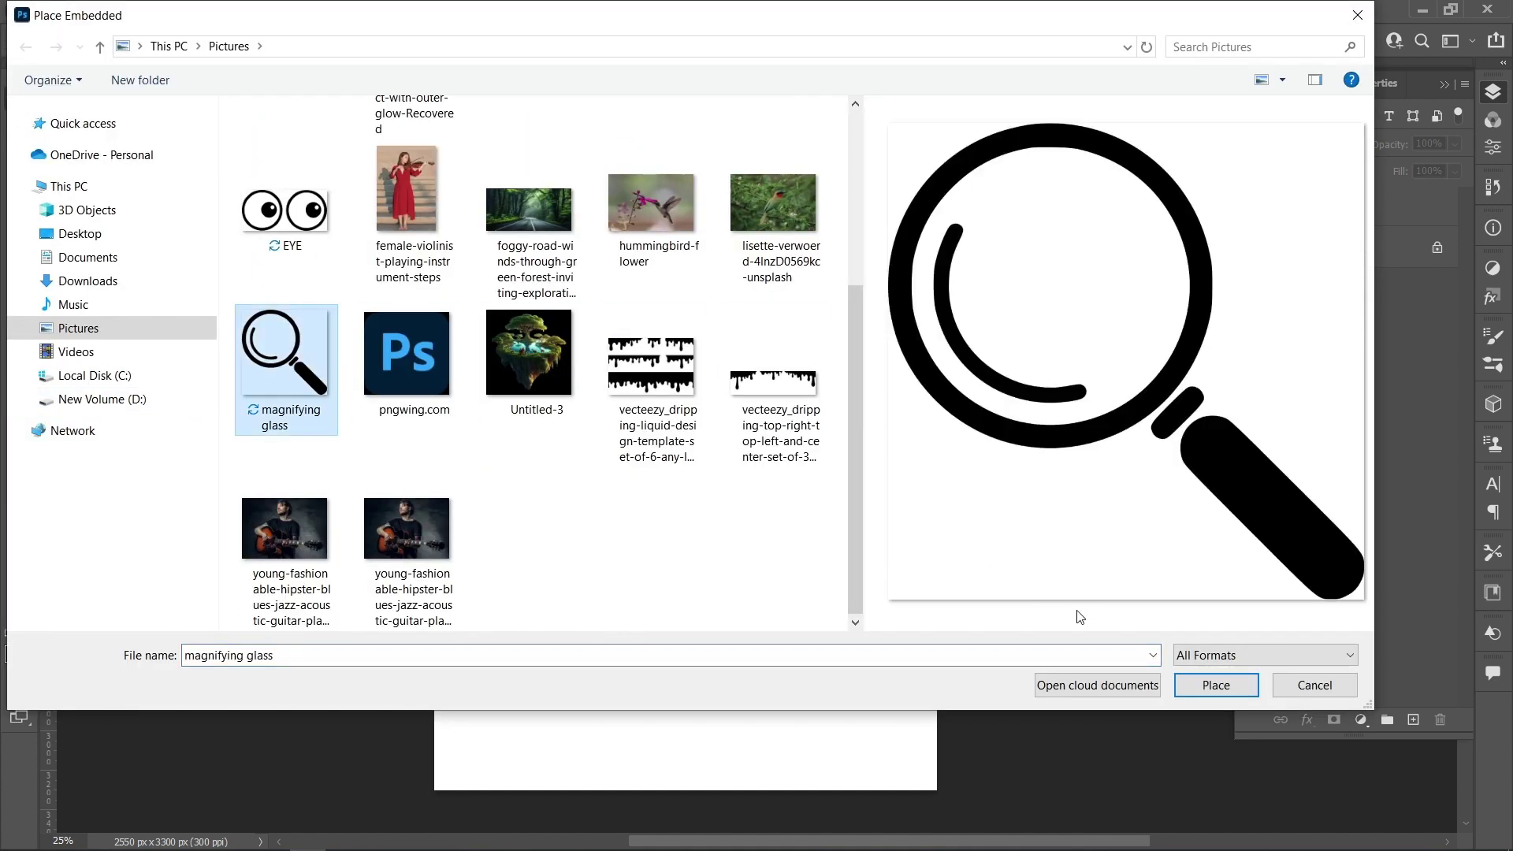
left_click(1193, 683)
right_click(630, 350)
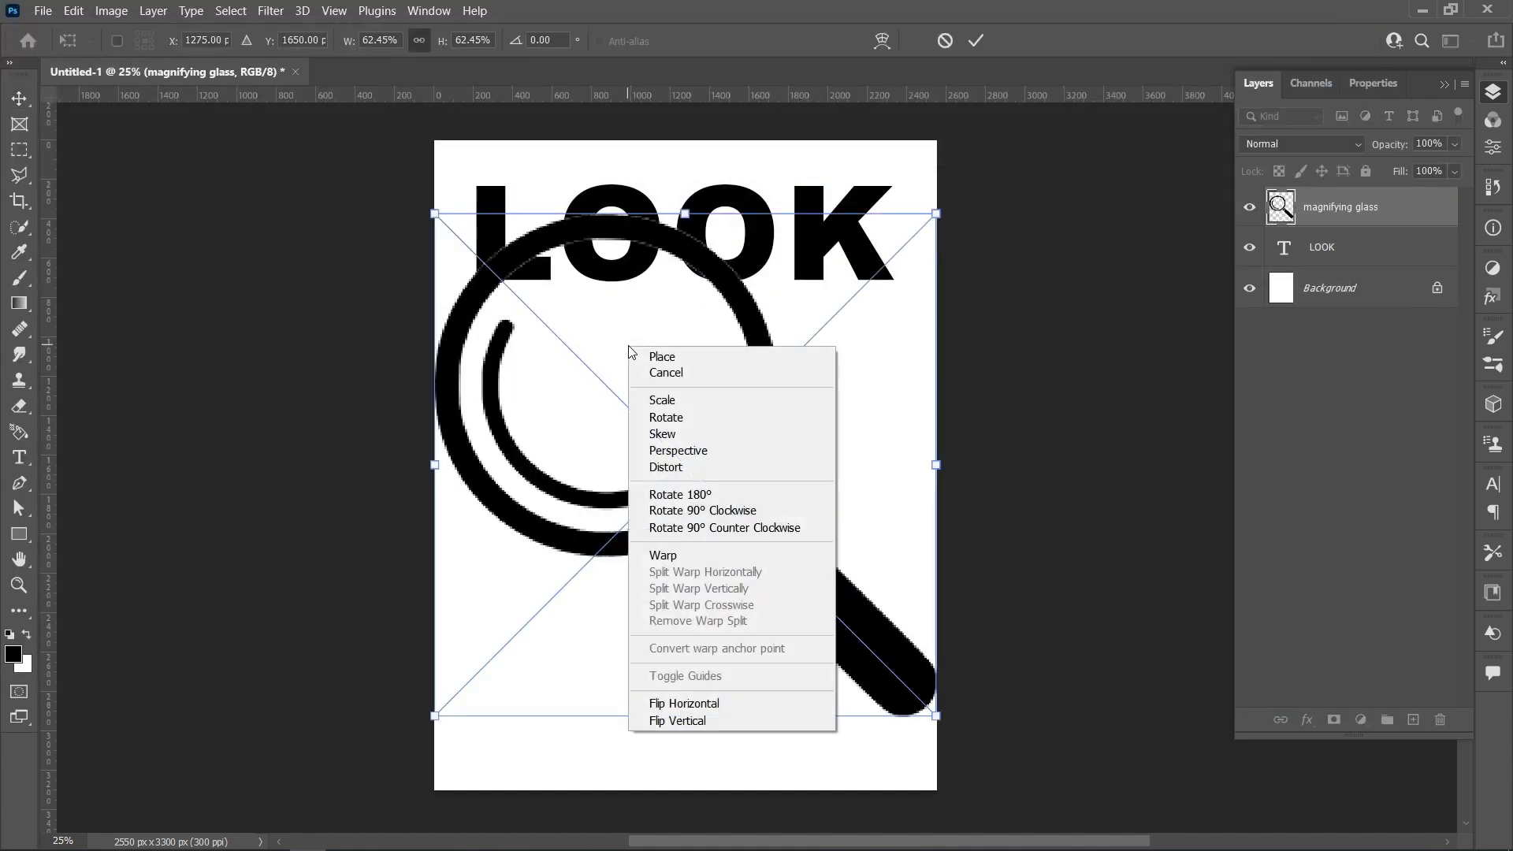
left_click(684, 702)
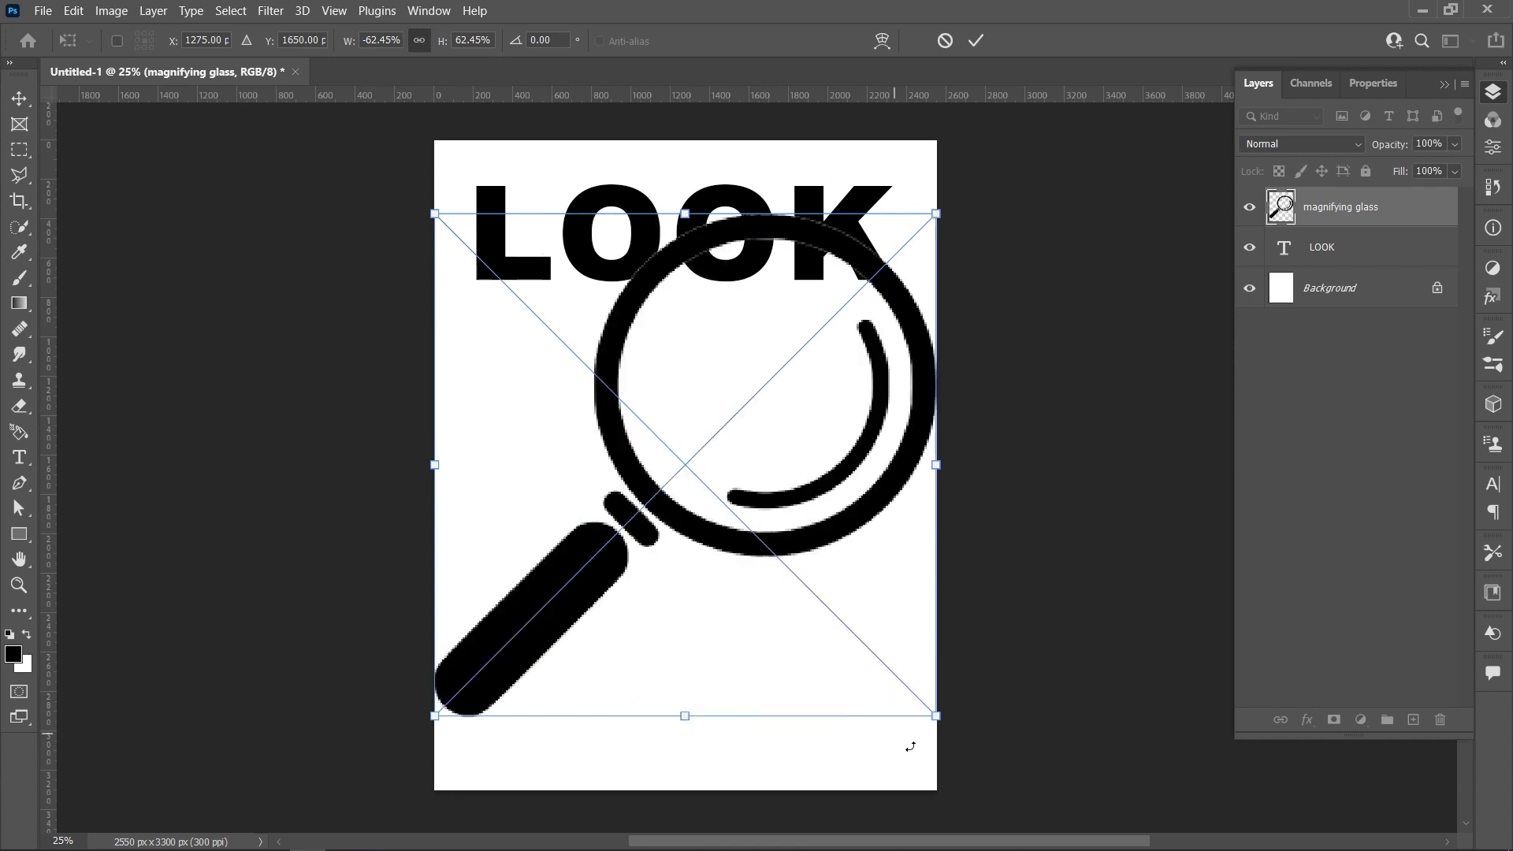
Scale the magnifying glass to about 17% over the first O and commit
left_click_drag(936, 718, 572, 353)
left_click_drag(486, 282, 572, 252)
left_click_drag(591, 320, 627, 275)
left_click(976, 40)
left_click(709, 389)
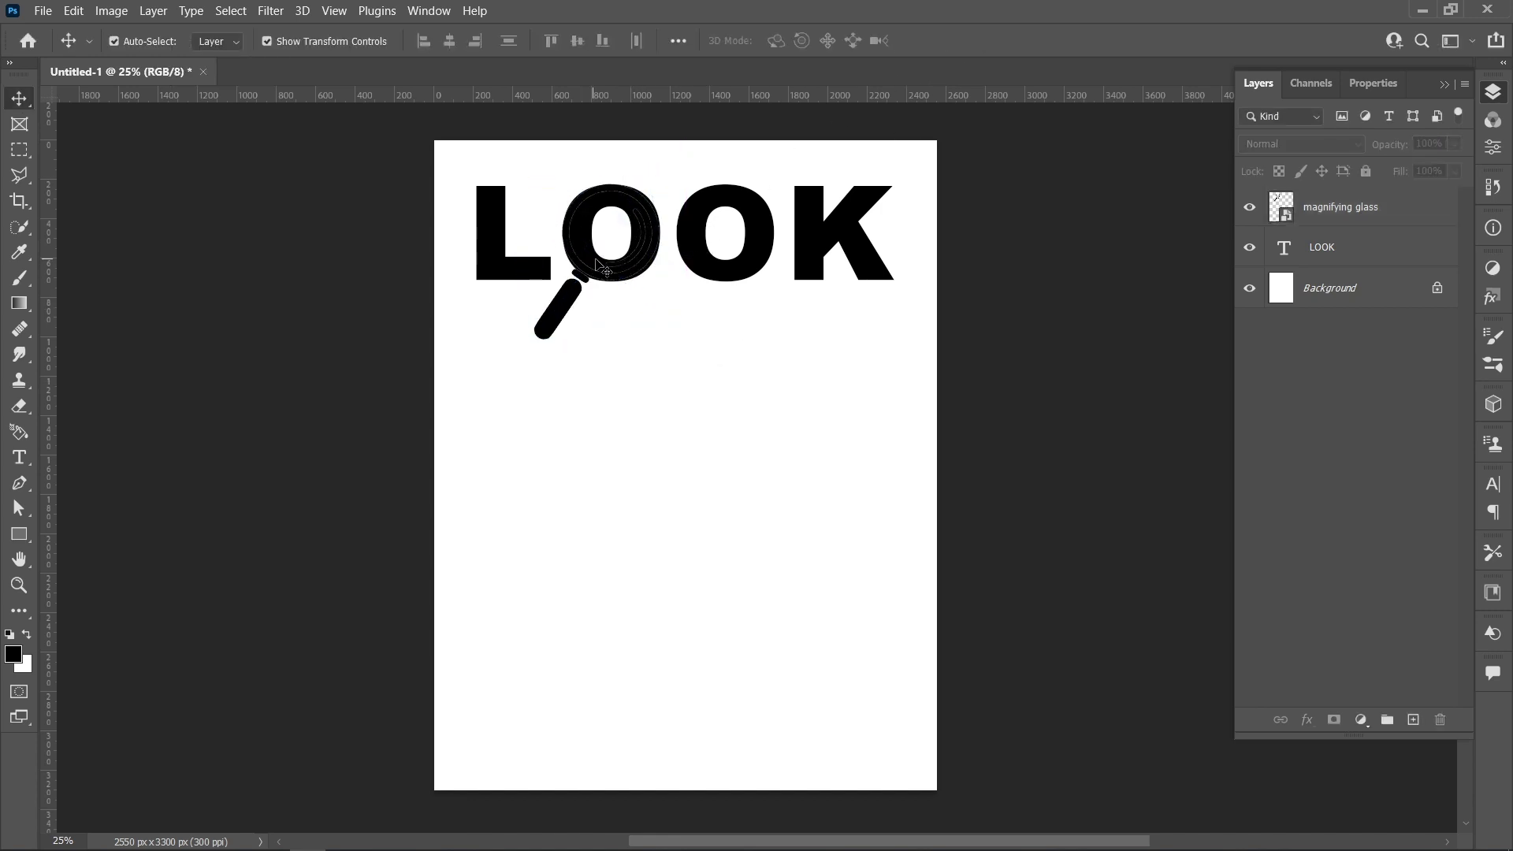
scroll(626, 234, "up", 5)
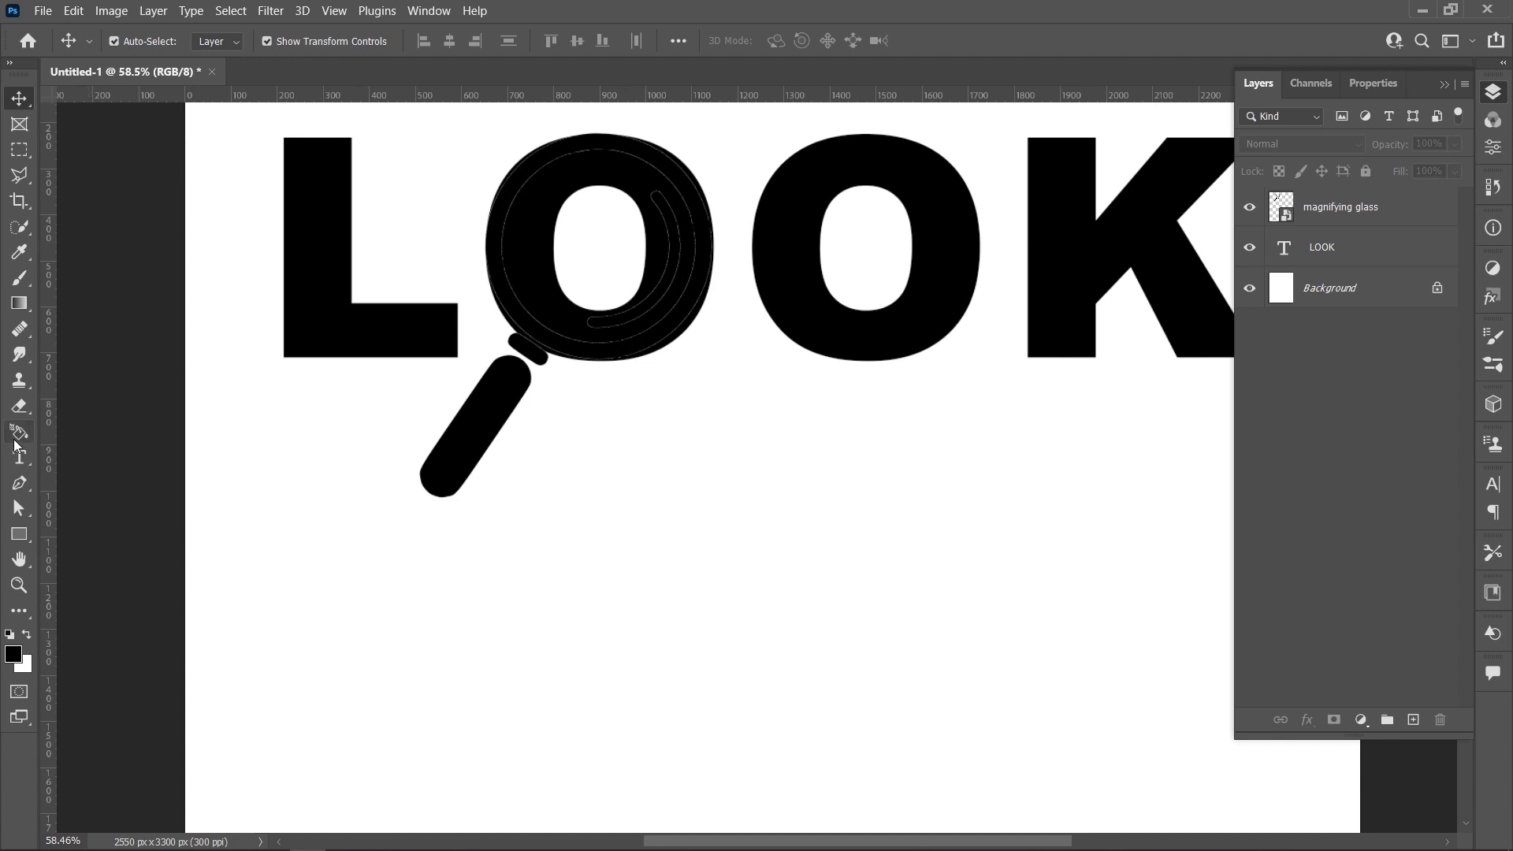
Rasterize the LOOK type layer
left_click(19, 406)
left_click(1355, 252)
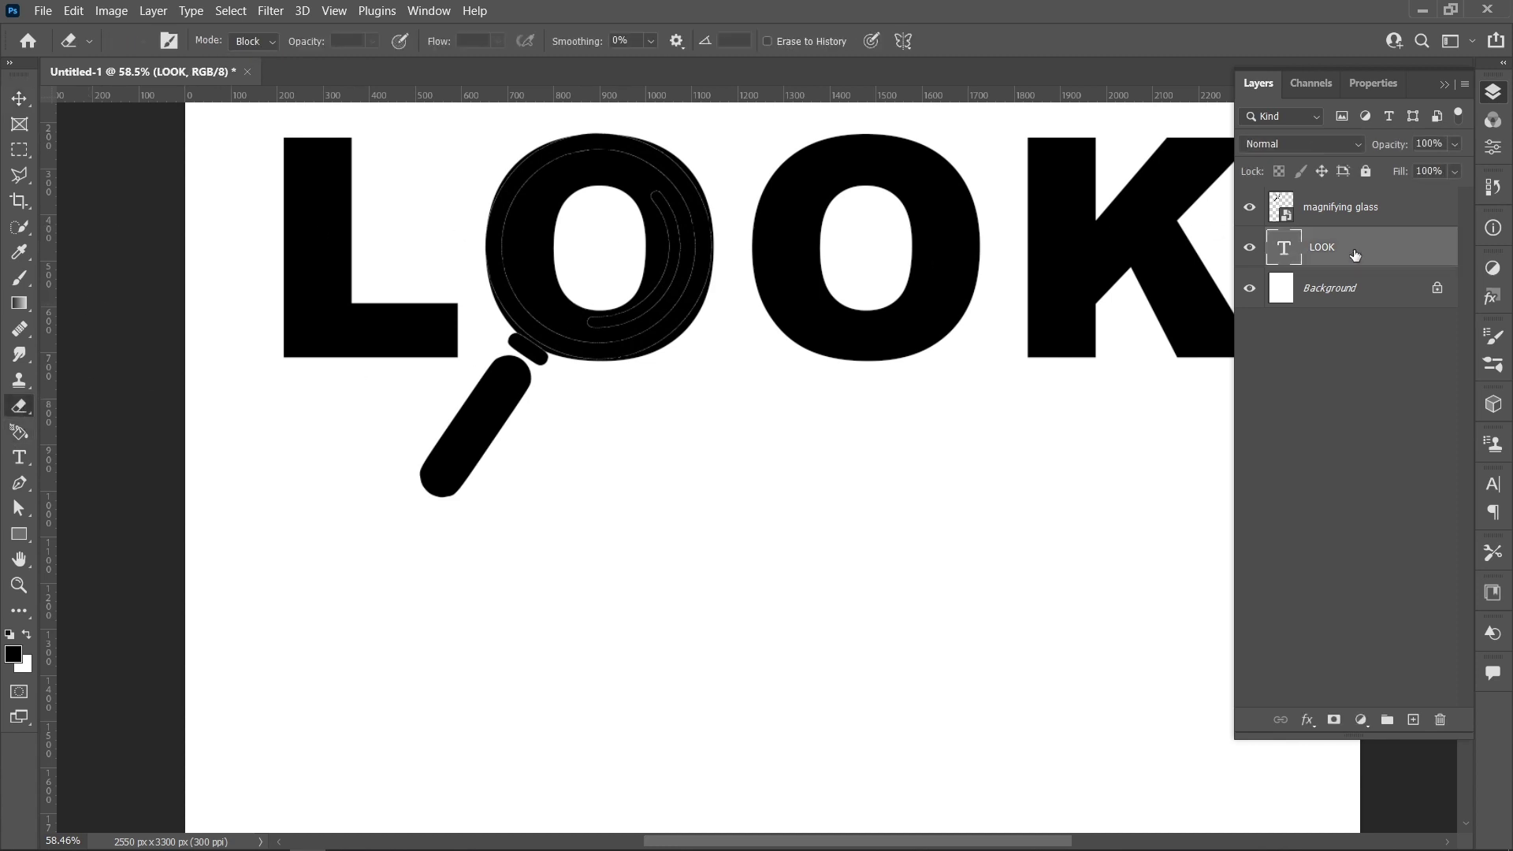
right_click(1356, 254)
left_click(1211, 354)
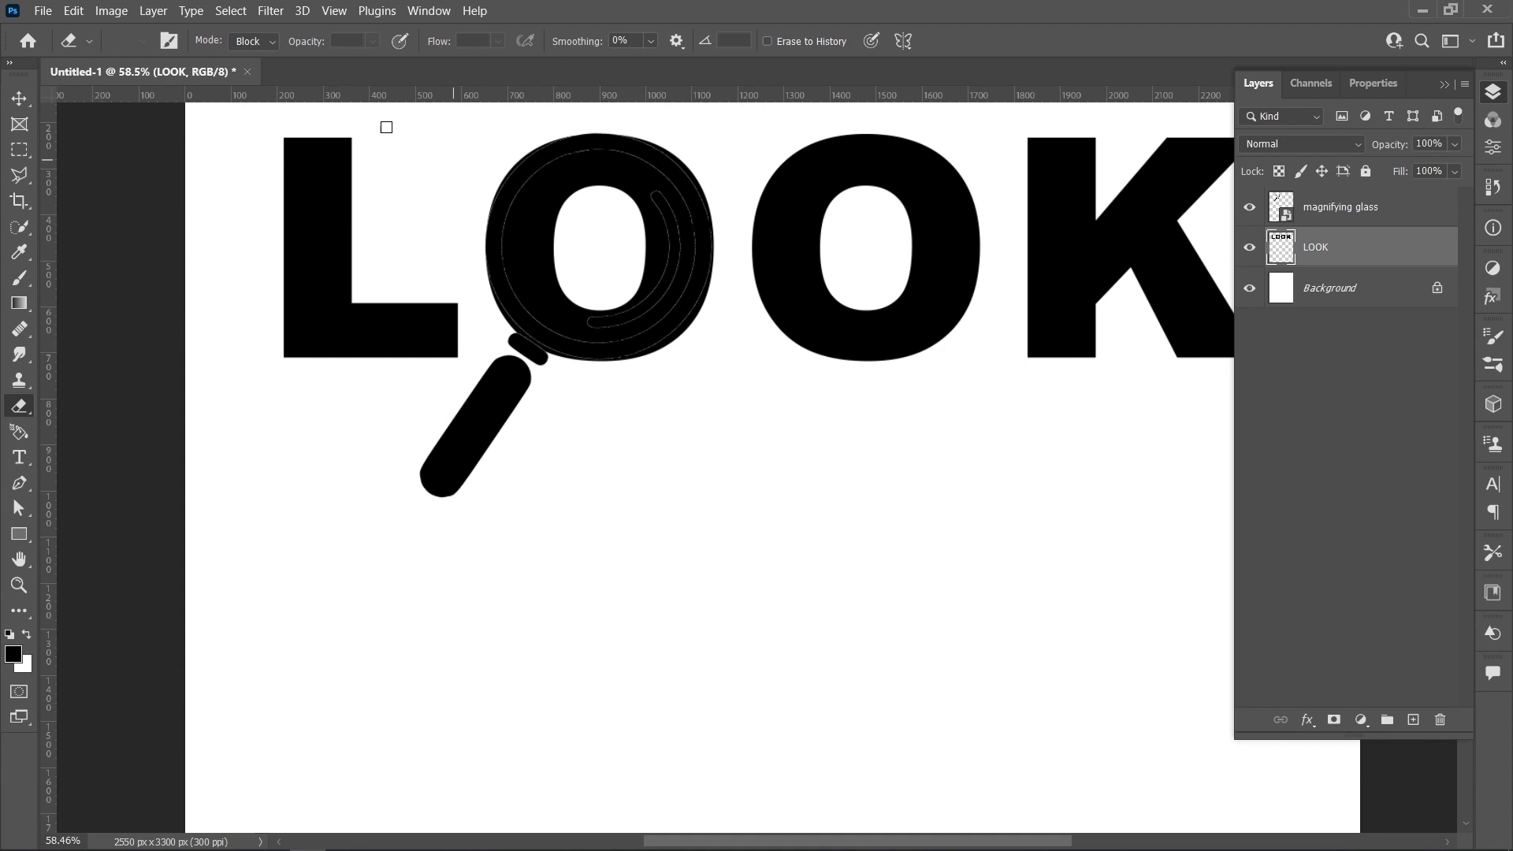
Erase the first O inside the magnifier ring with a 511 px brush-mode eraser
left_click(252, 41)
left_click(259, 50)
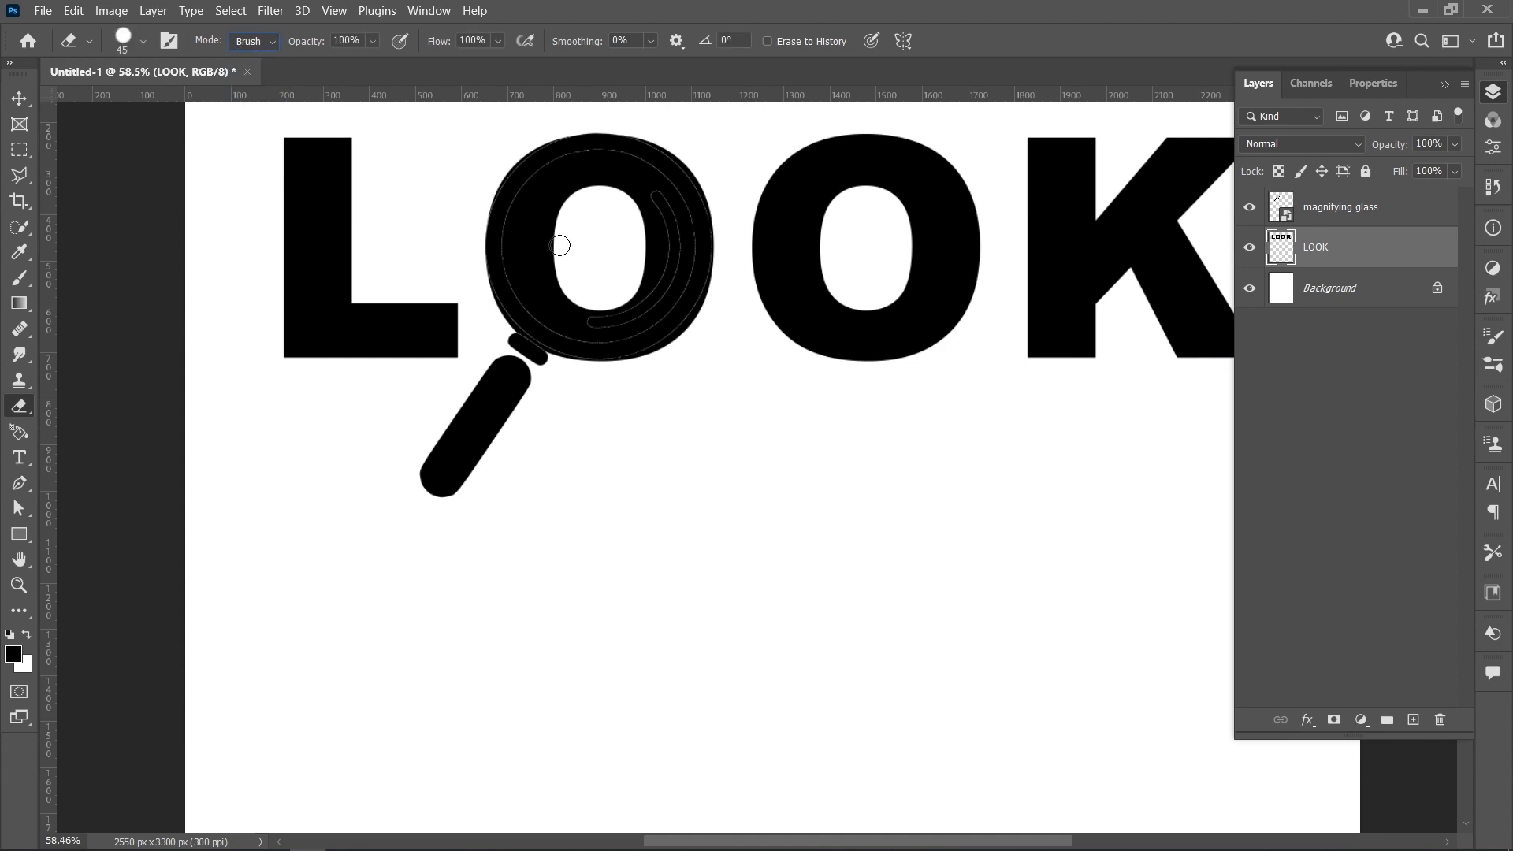
right_click(560, 246)
left_click_drag(713, 293, 775, 293)
key("Return")
left_click(597, 246)
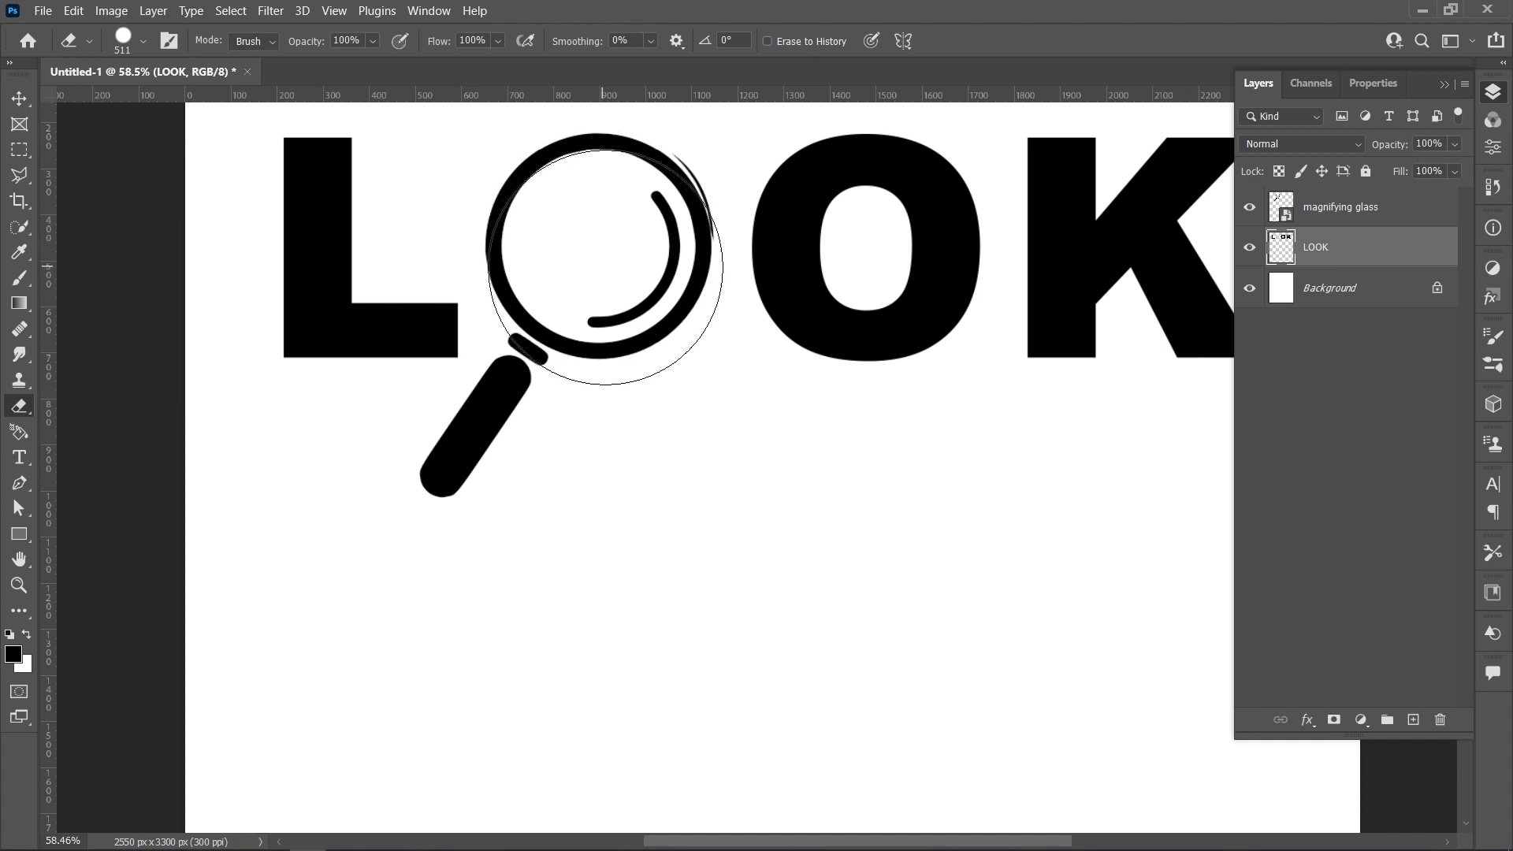
left_click(659, 186)
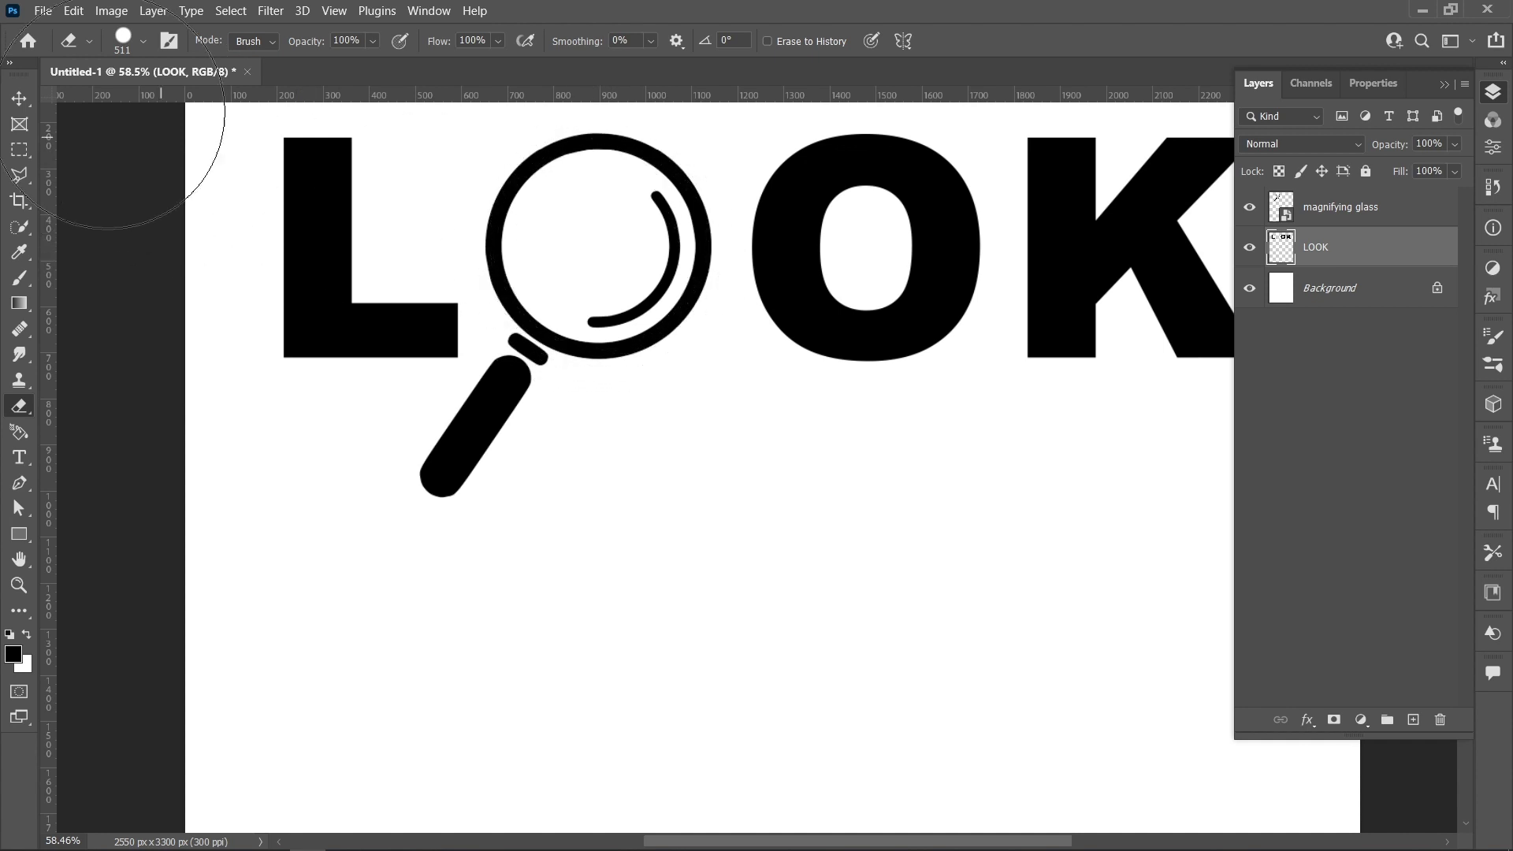
left_click(23, 100)
left_click(675, 418)
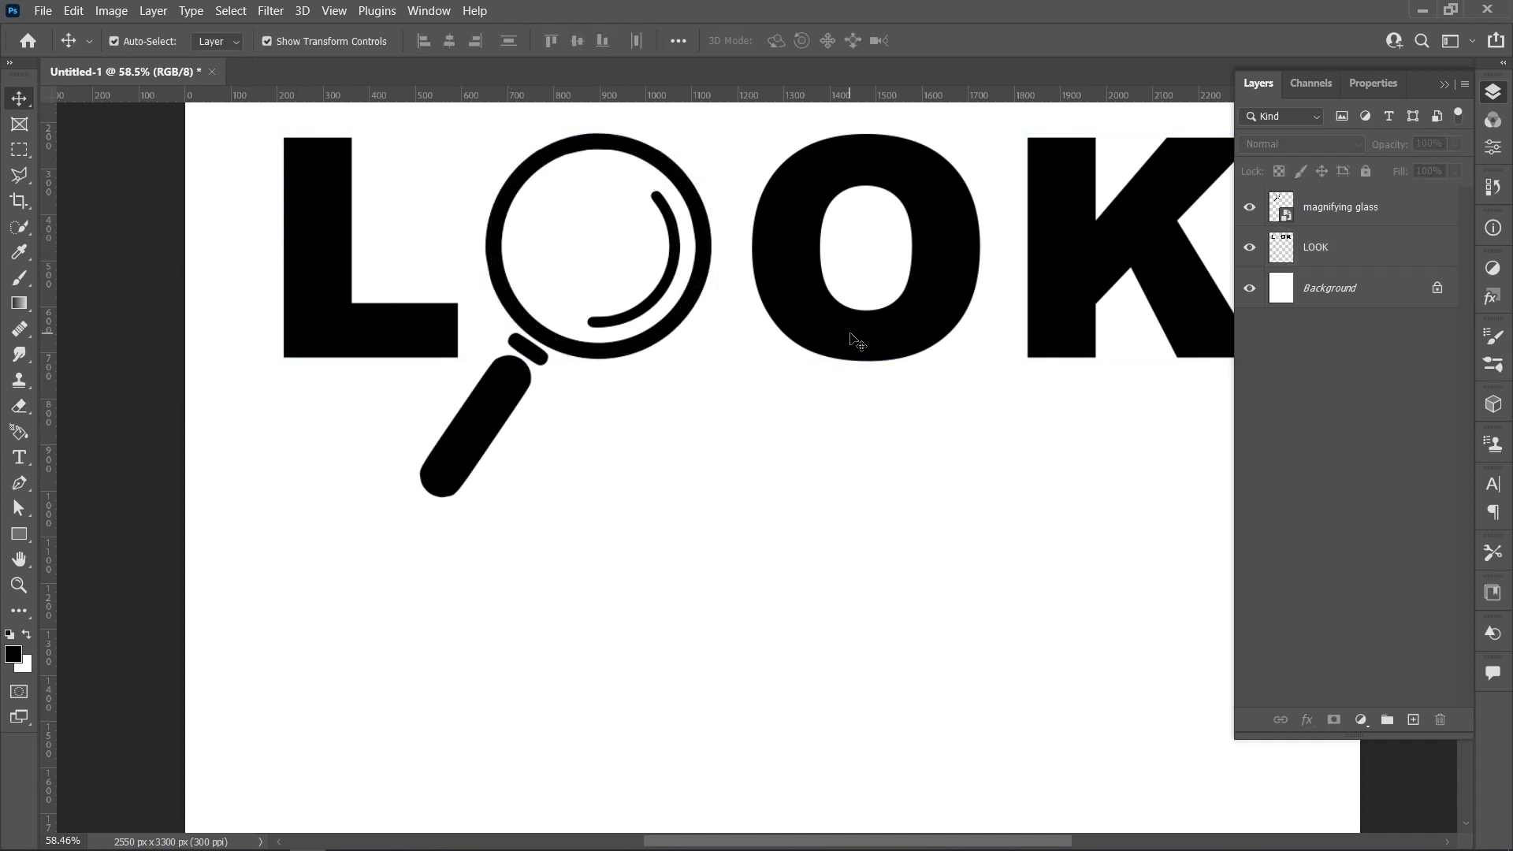
left_click(18, 534)
Draw an ellipse circle about the O's size and move it onto the last O
left_click(105, 555)
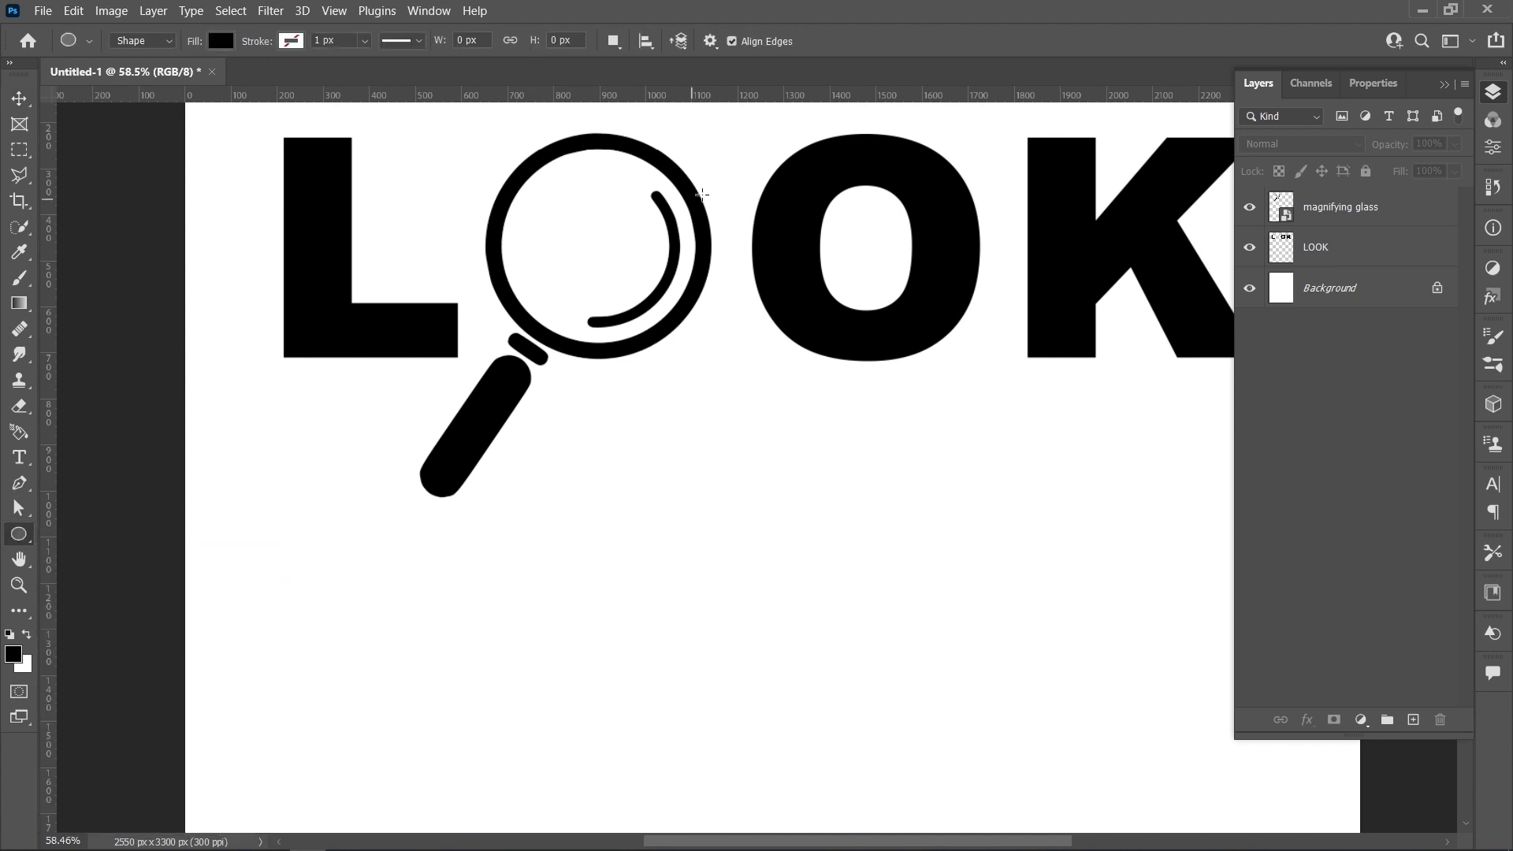
left_click_drag(863, 134, 1098, 361)
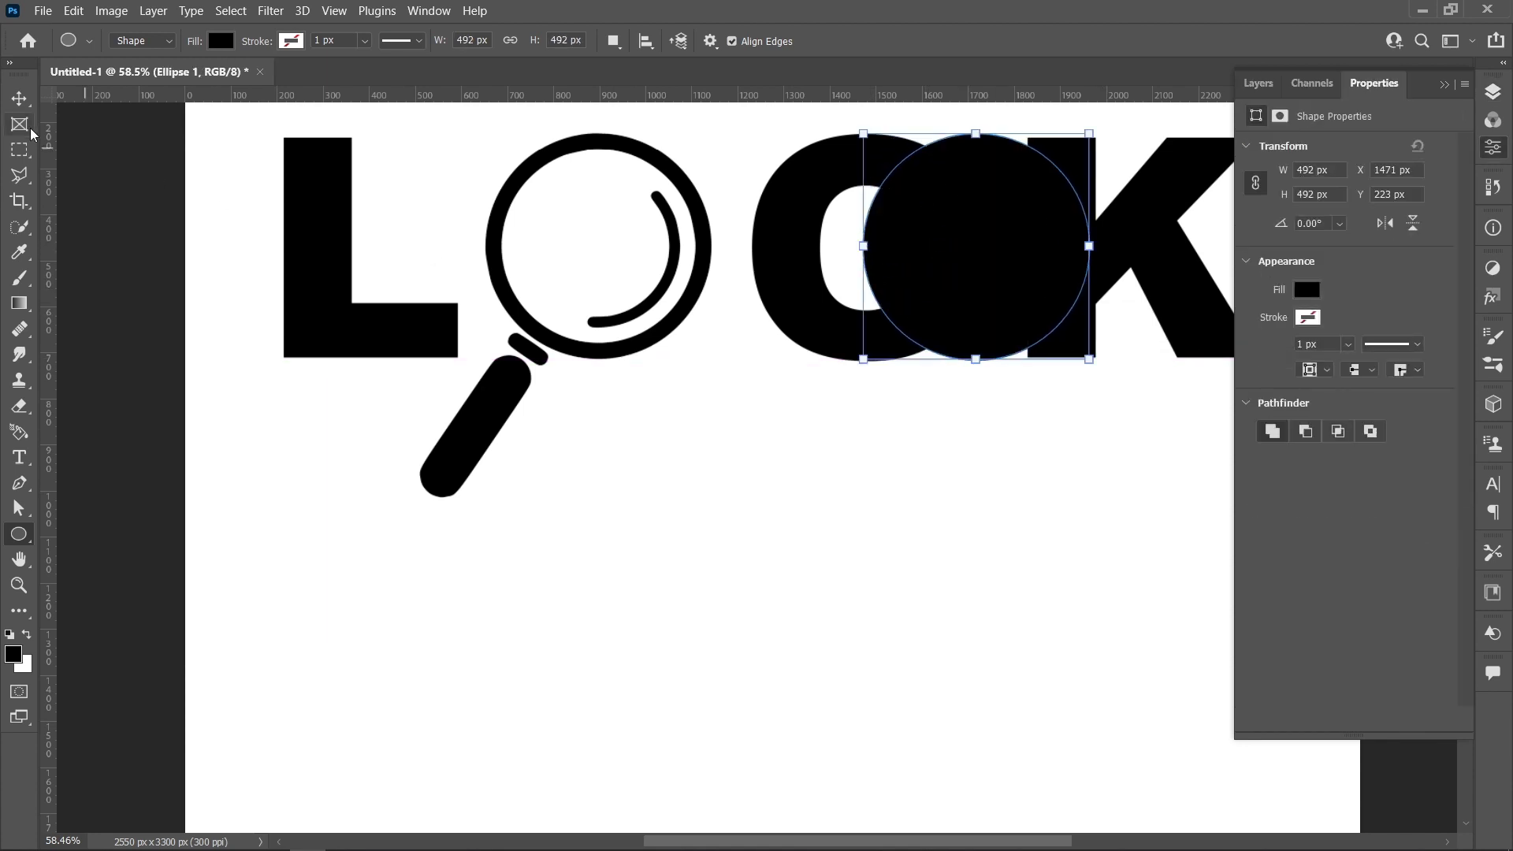
key("v")
left_click_drag(1016, 284, 907, 275)
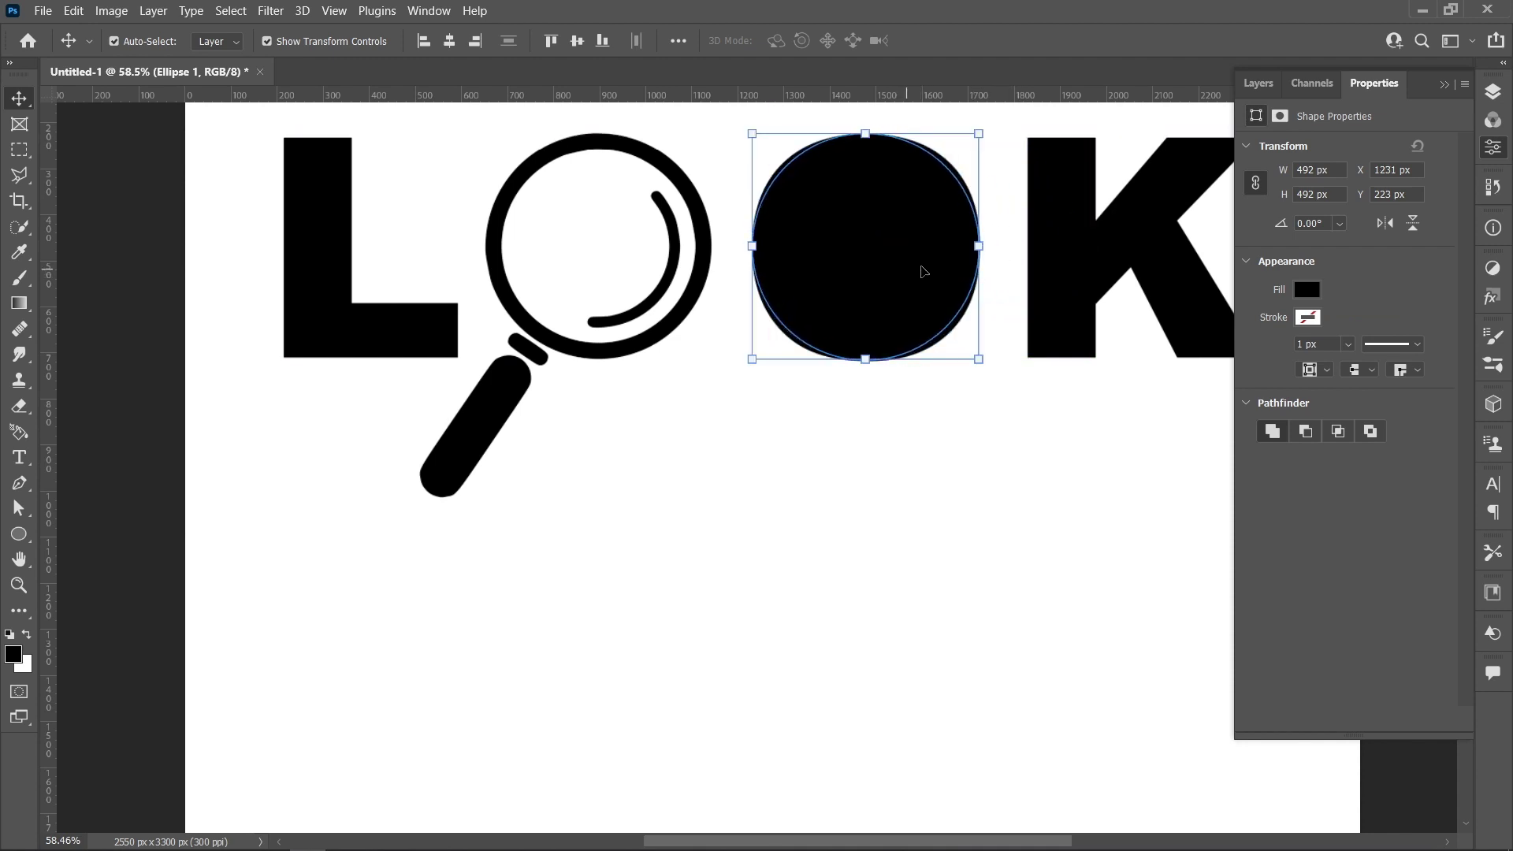
Remove the circle's fill and give it a black stroke
left_click(1306, 288)
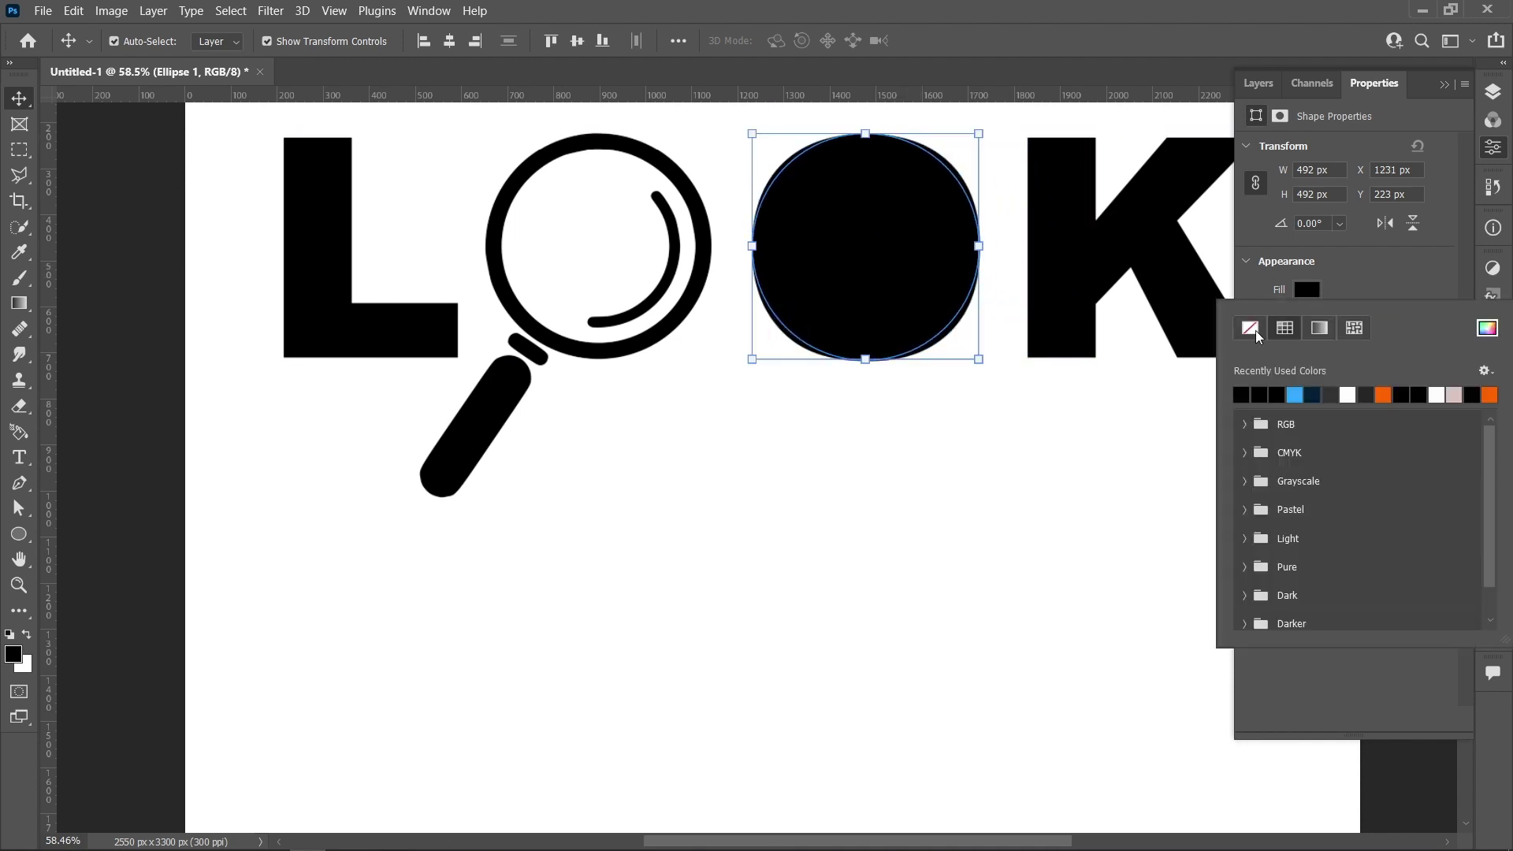
left_click(1251, 328)
left_click(1349, 281)
left_click(1307, 317)
left_click(1244, 420)
left_click(1374, 300)
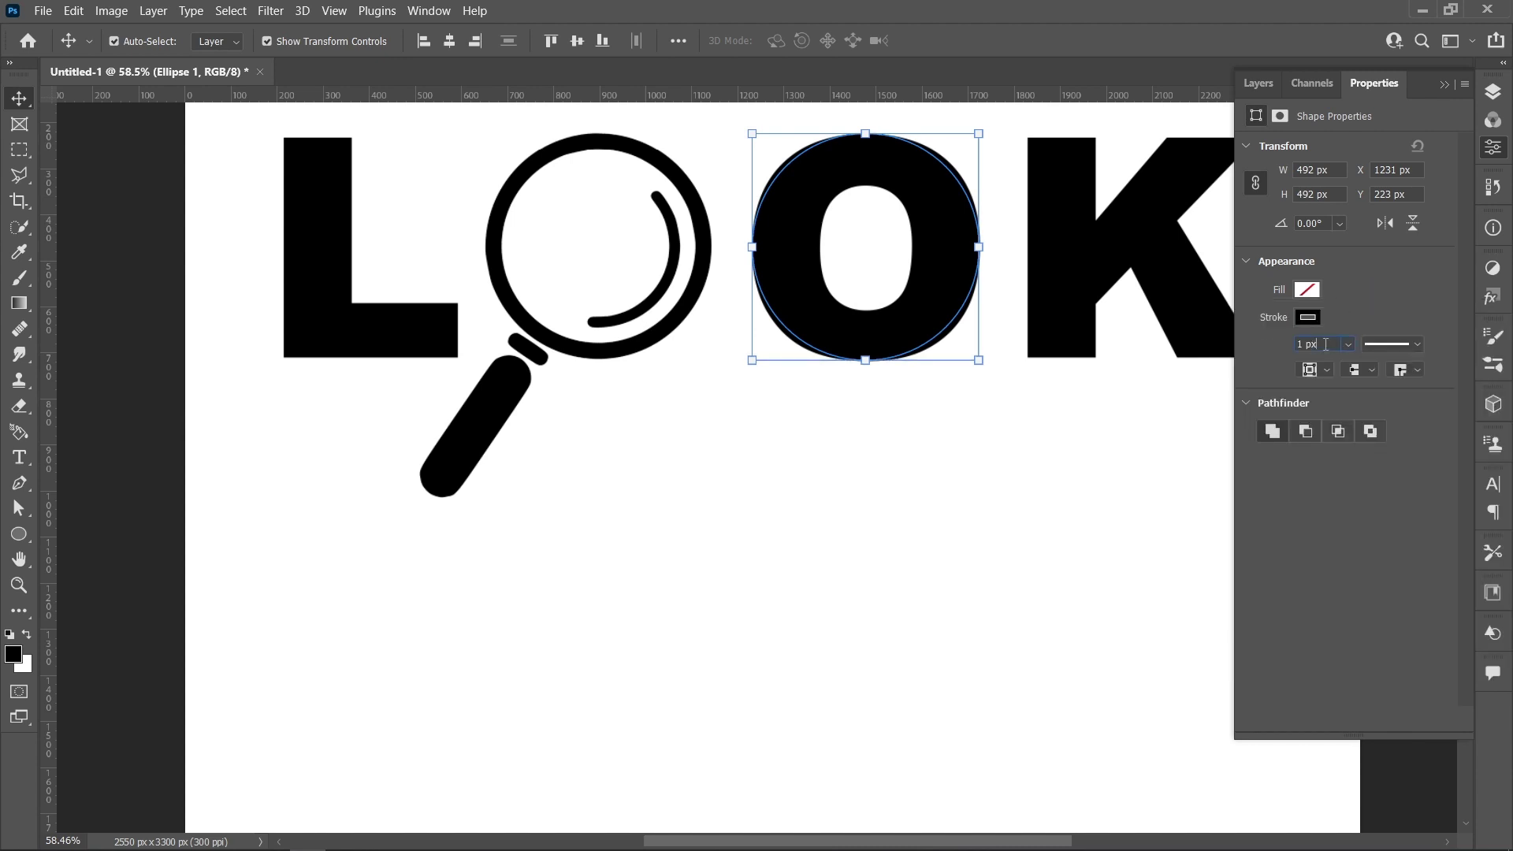
Set the circle's stroke to 20 px, aligned to the inside
type("20")
key("Return")
left_click(1317, 370)
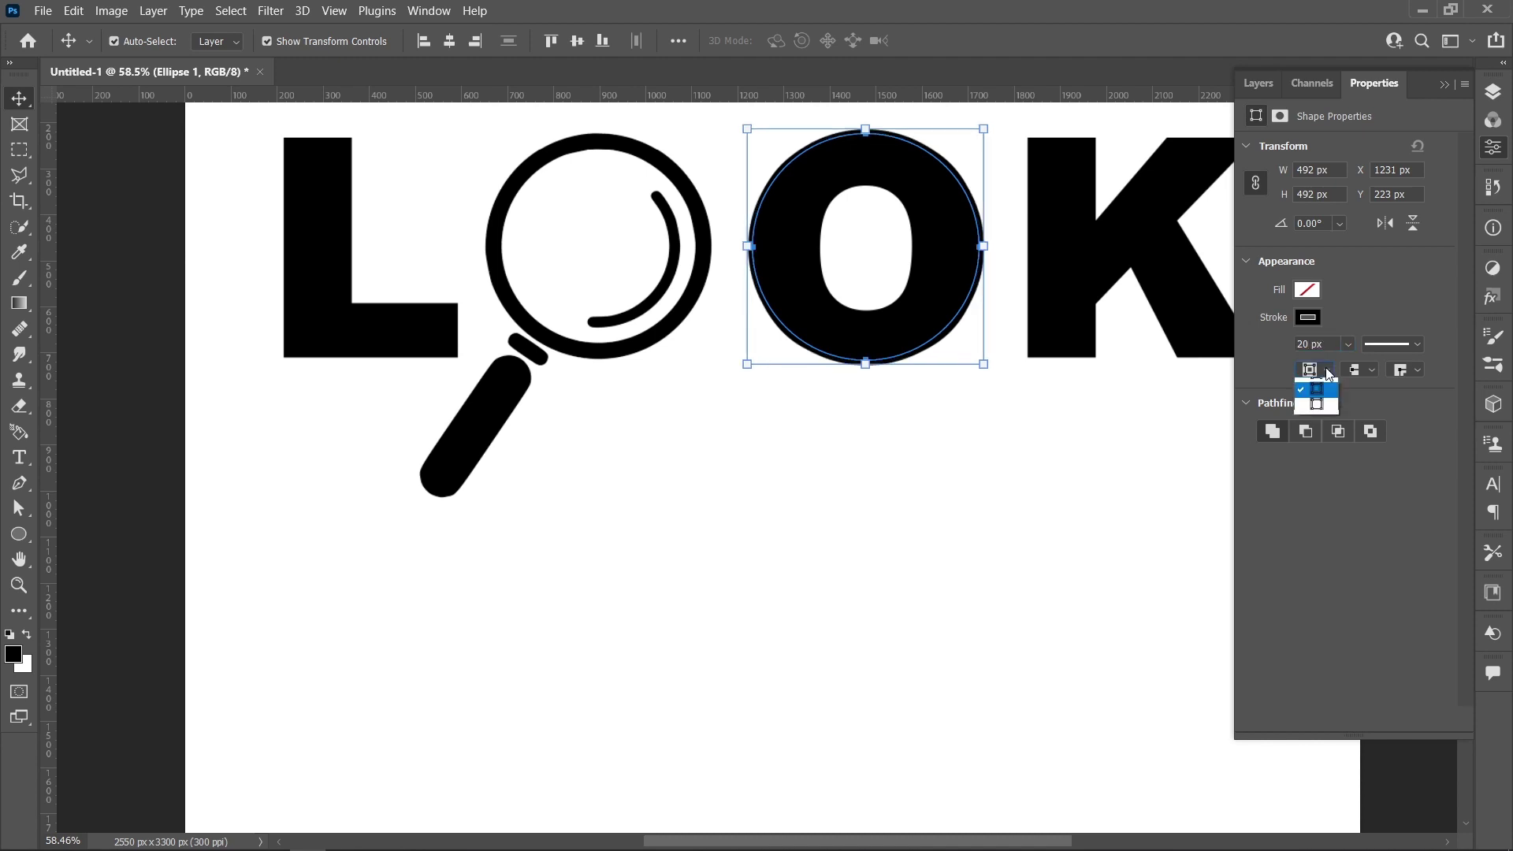
left_click(1327, 382)
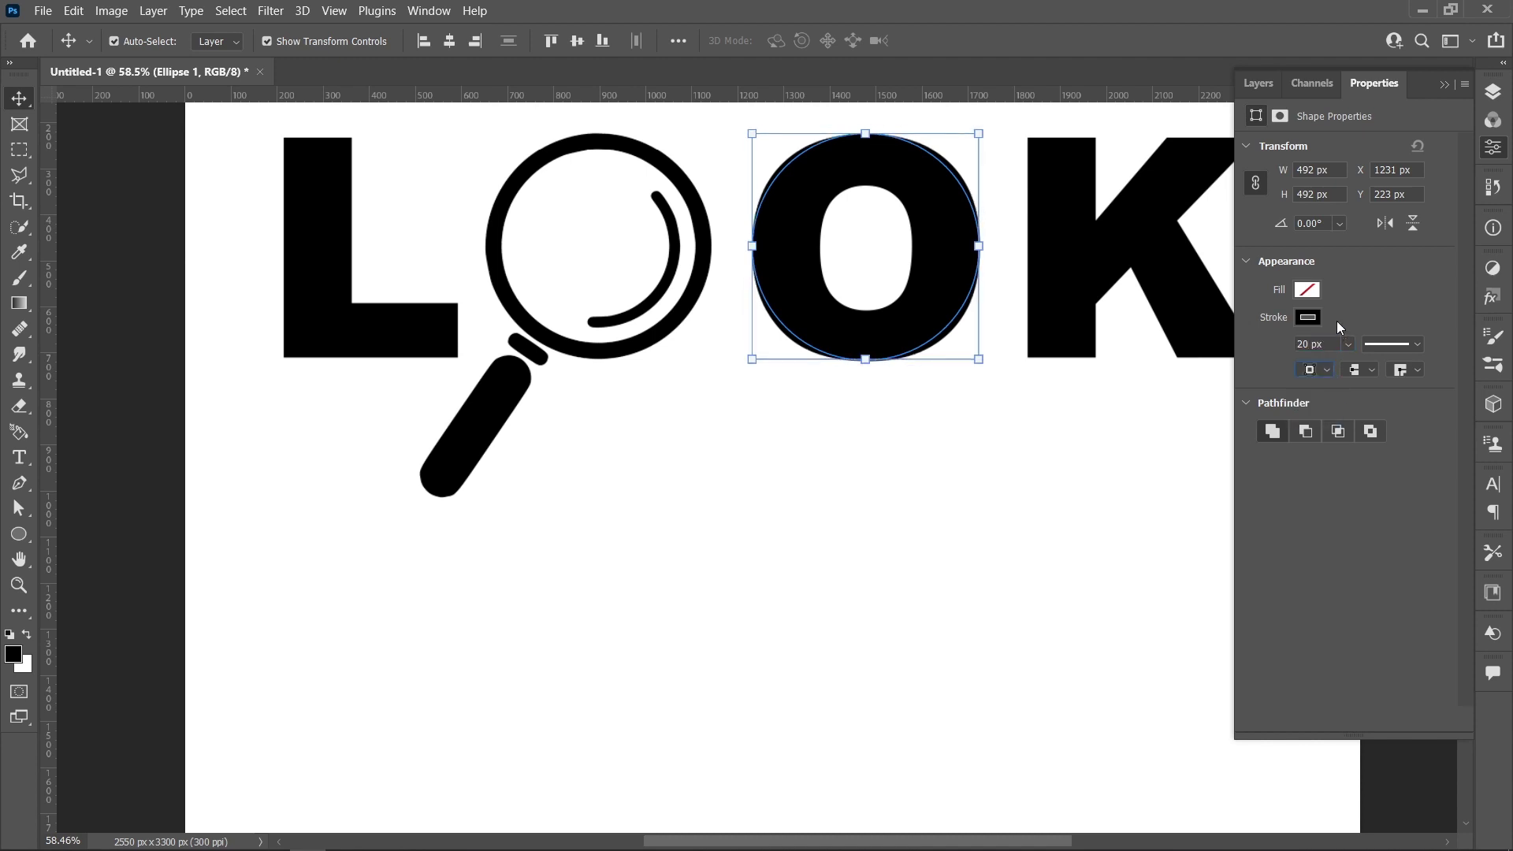
left_click(1499, 96)
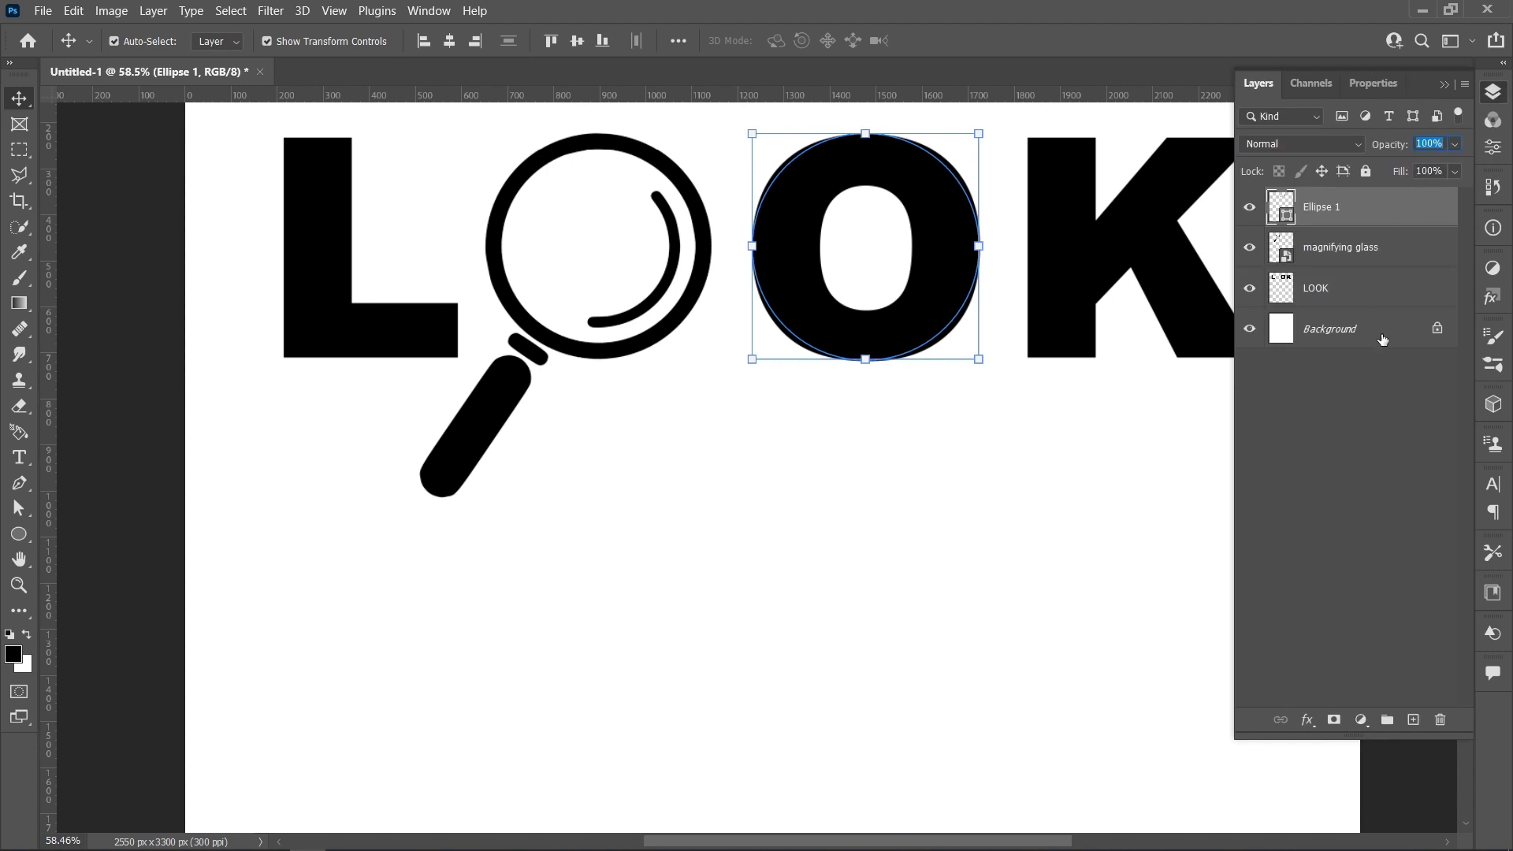
left_click(1386, 420)
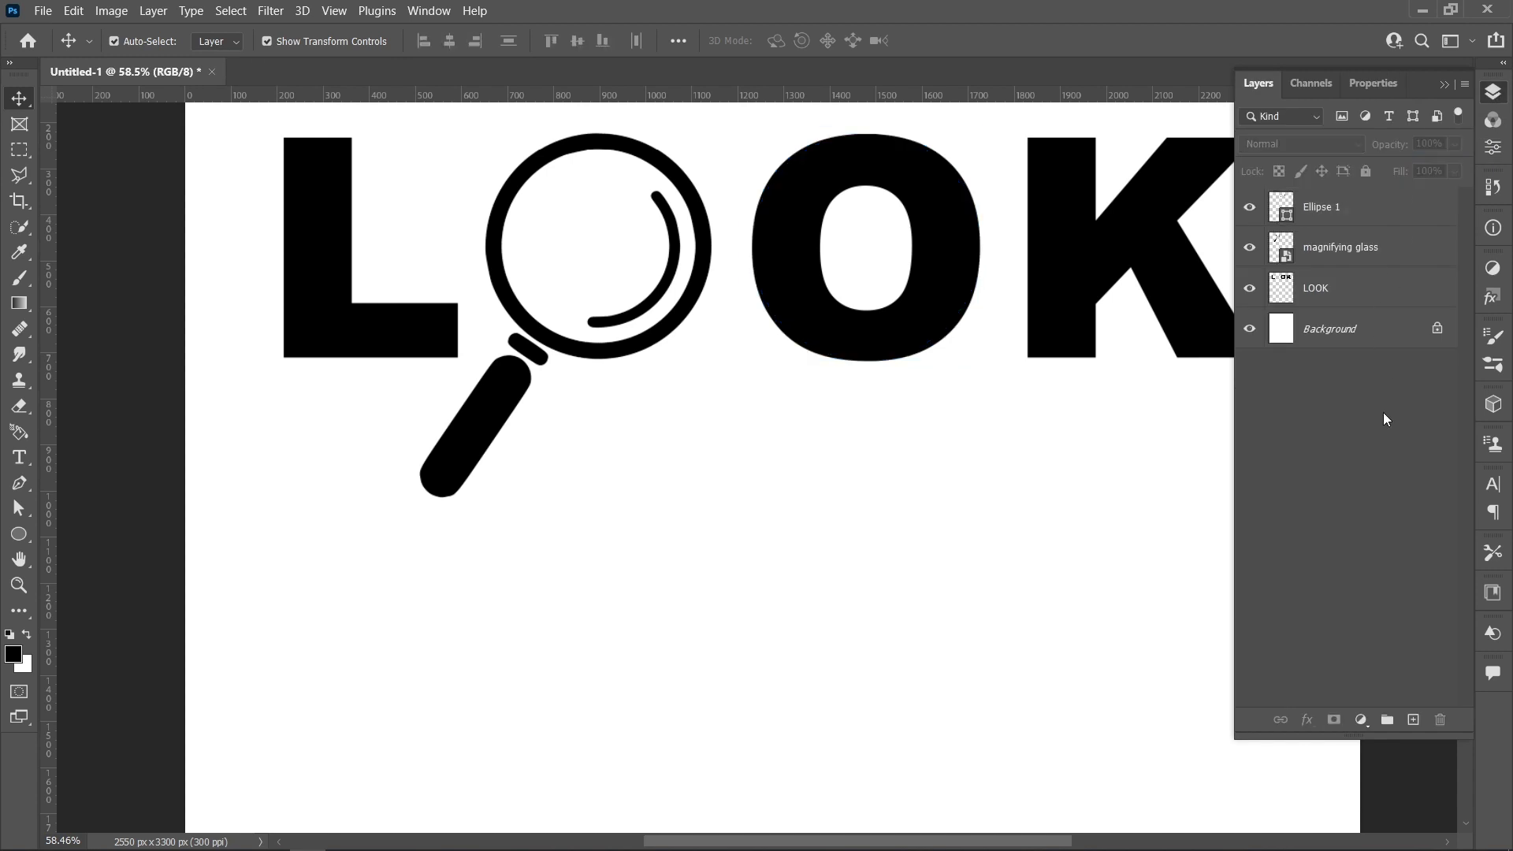
left_click(1412, 290)
Erase the solid second O of LOOK, leaving only the Ellipse 1 ring
left_click(19, 406)
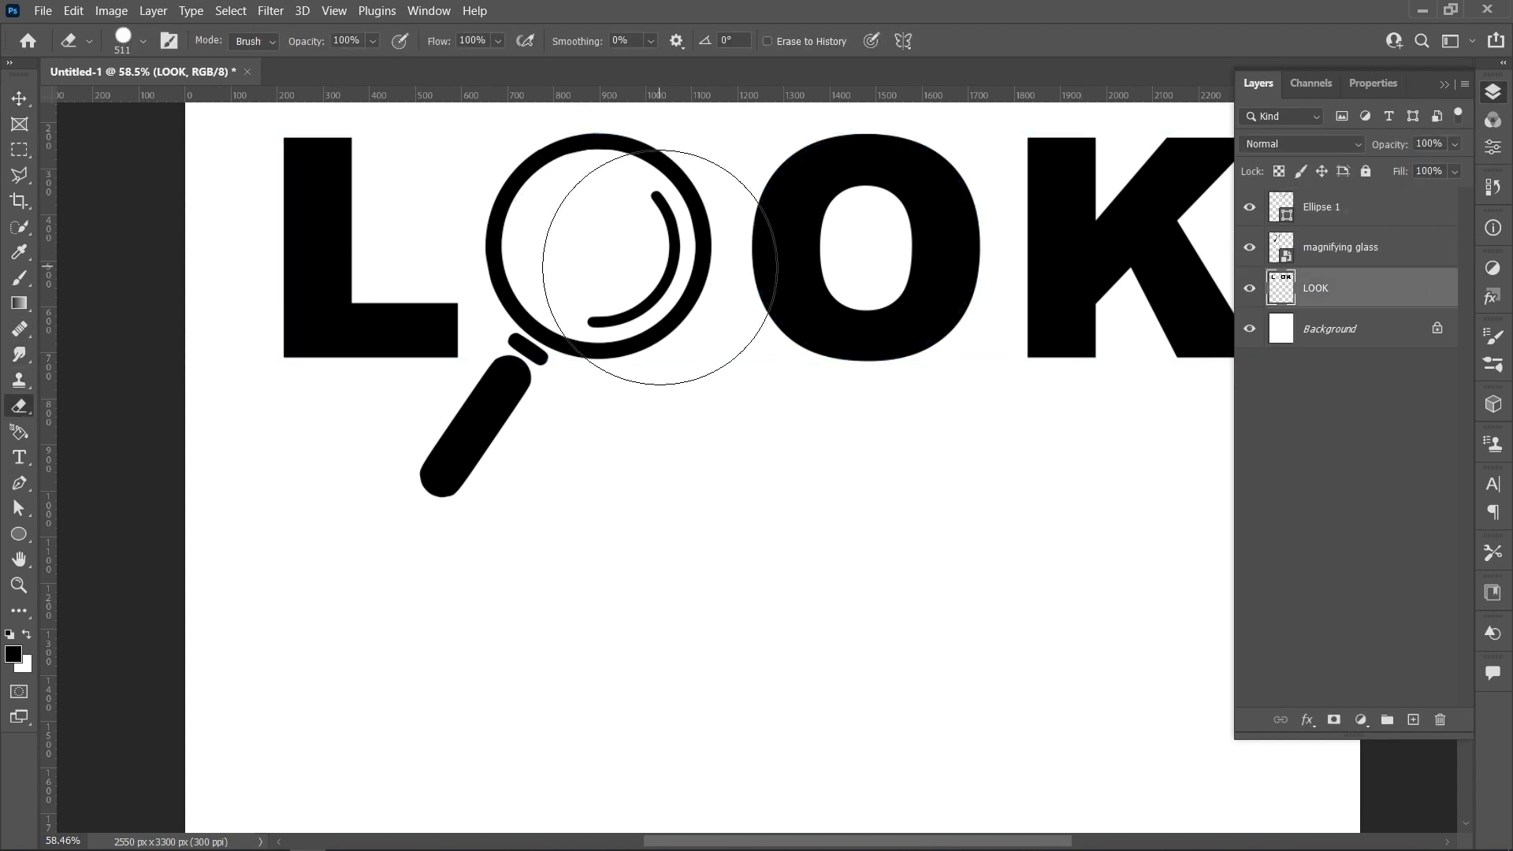
scroll(660, 267, "up", 5)
scroll(661, 268, "right", 3)
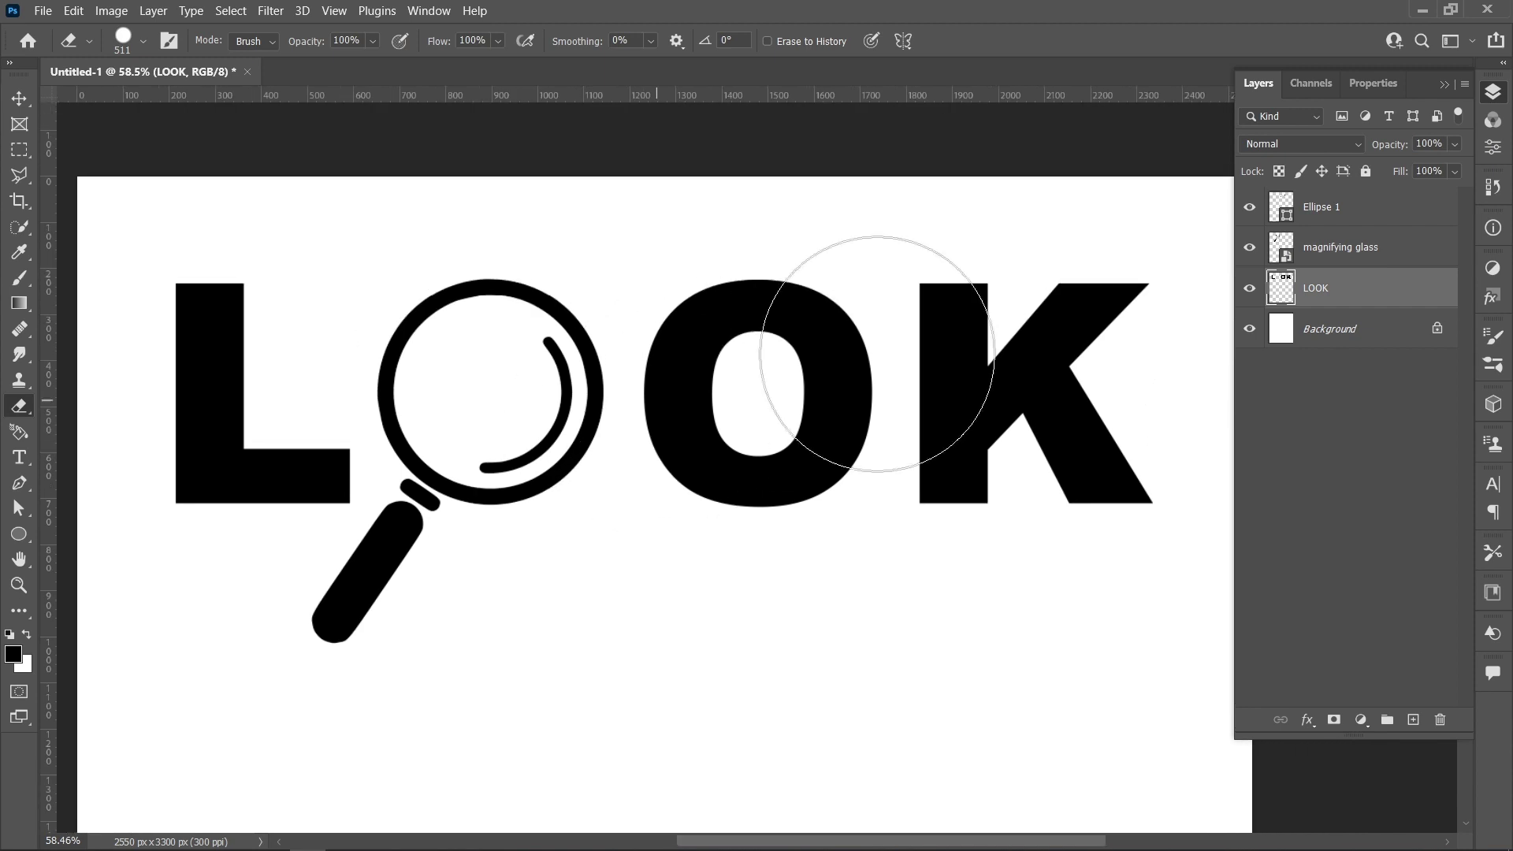
left_click(759, 395)
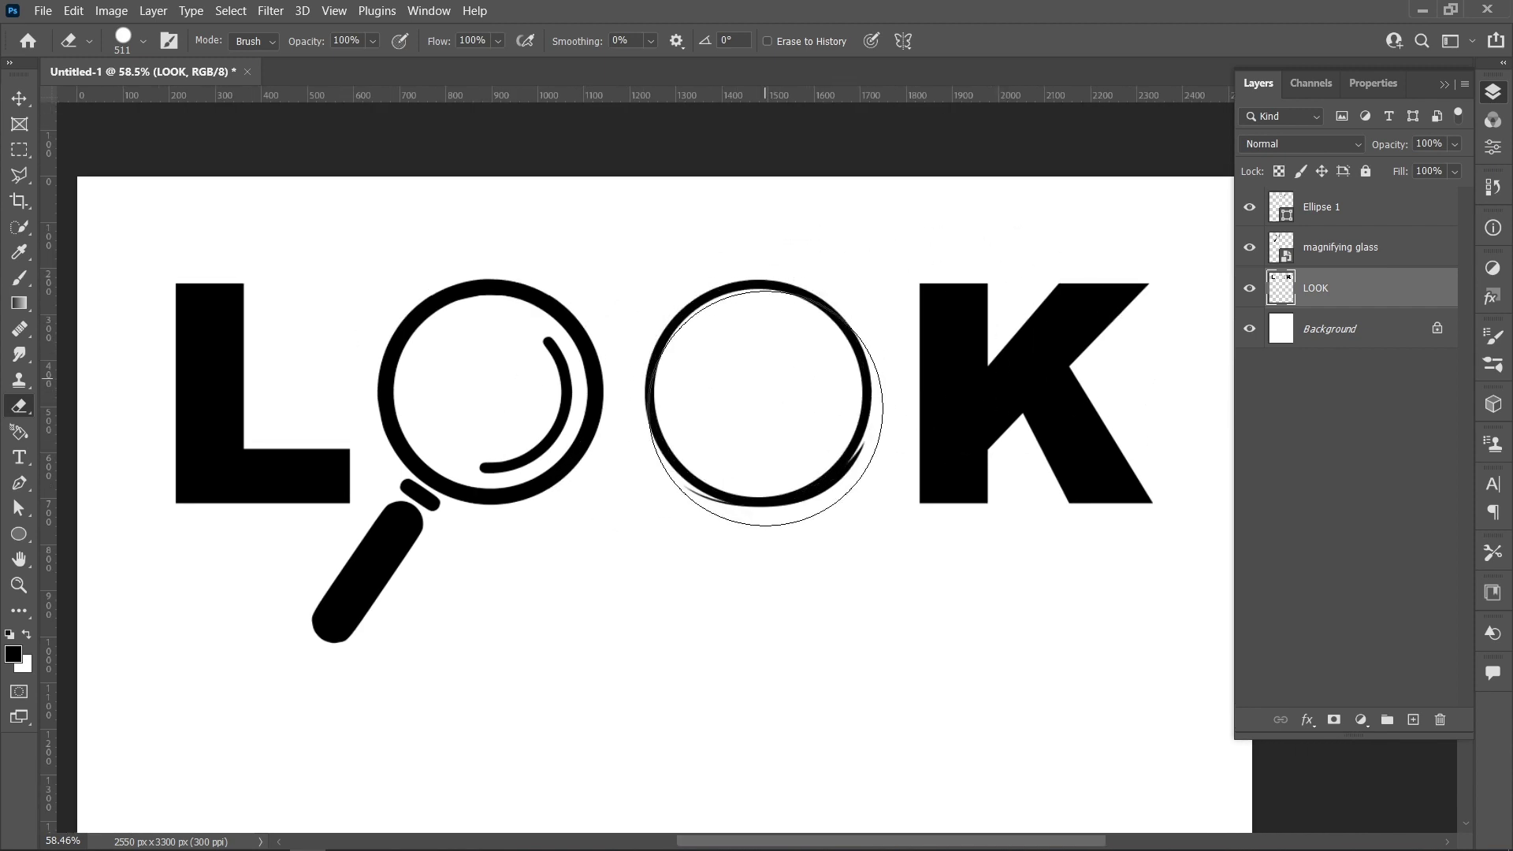
left_click(760, 394)
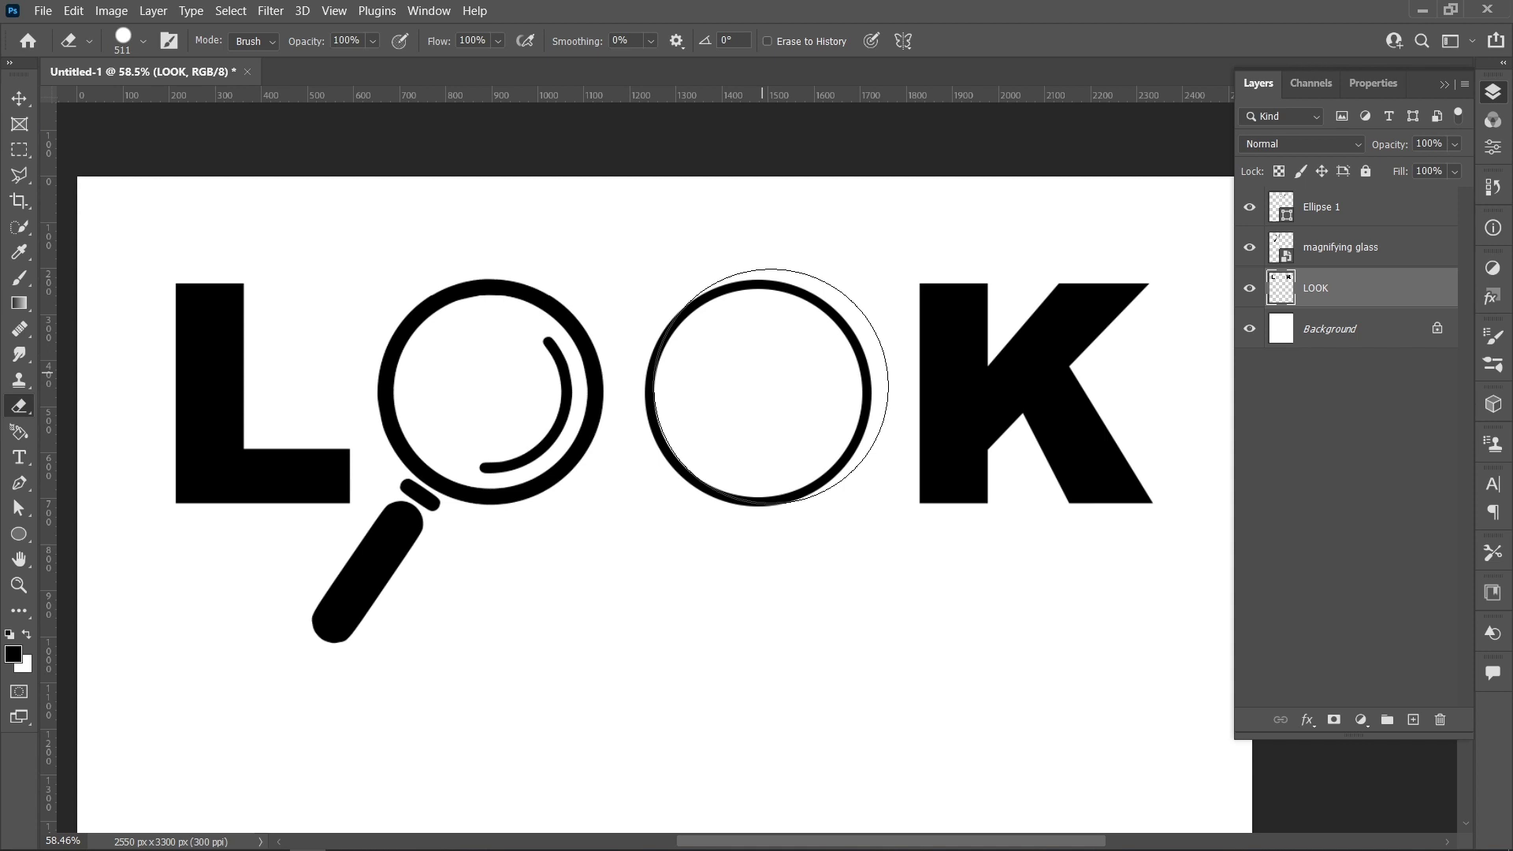
left_click(30, 96)
Thicken the Ellipse 1 stroke to 35 px
left_click(1365, 218)
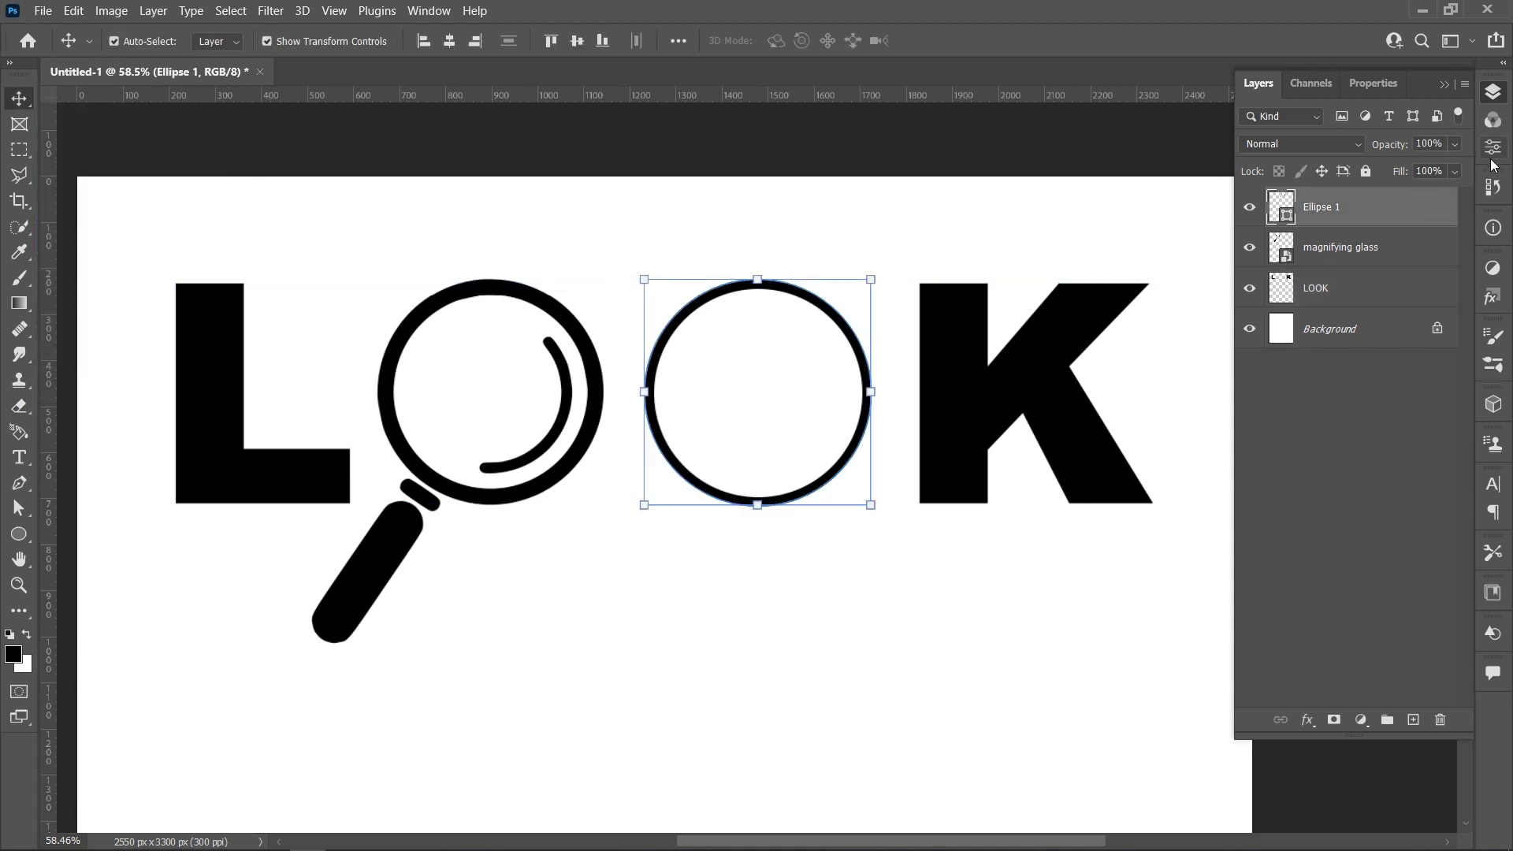
double_click(1308, 344)
type("35")
key("Return")
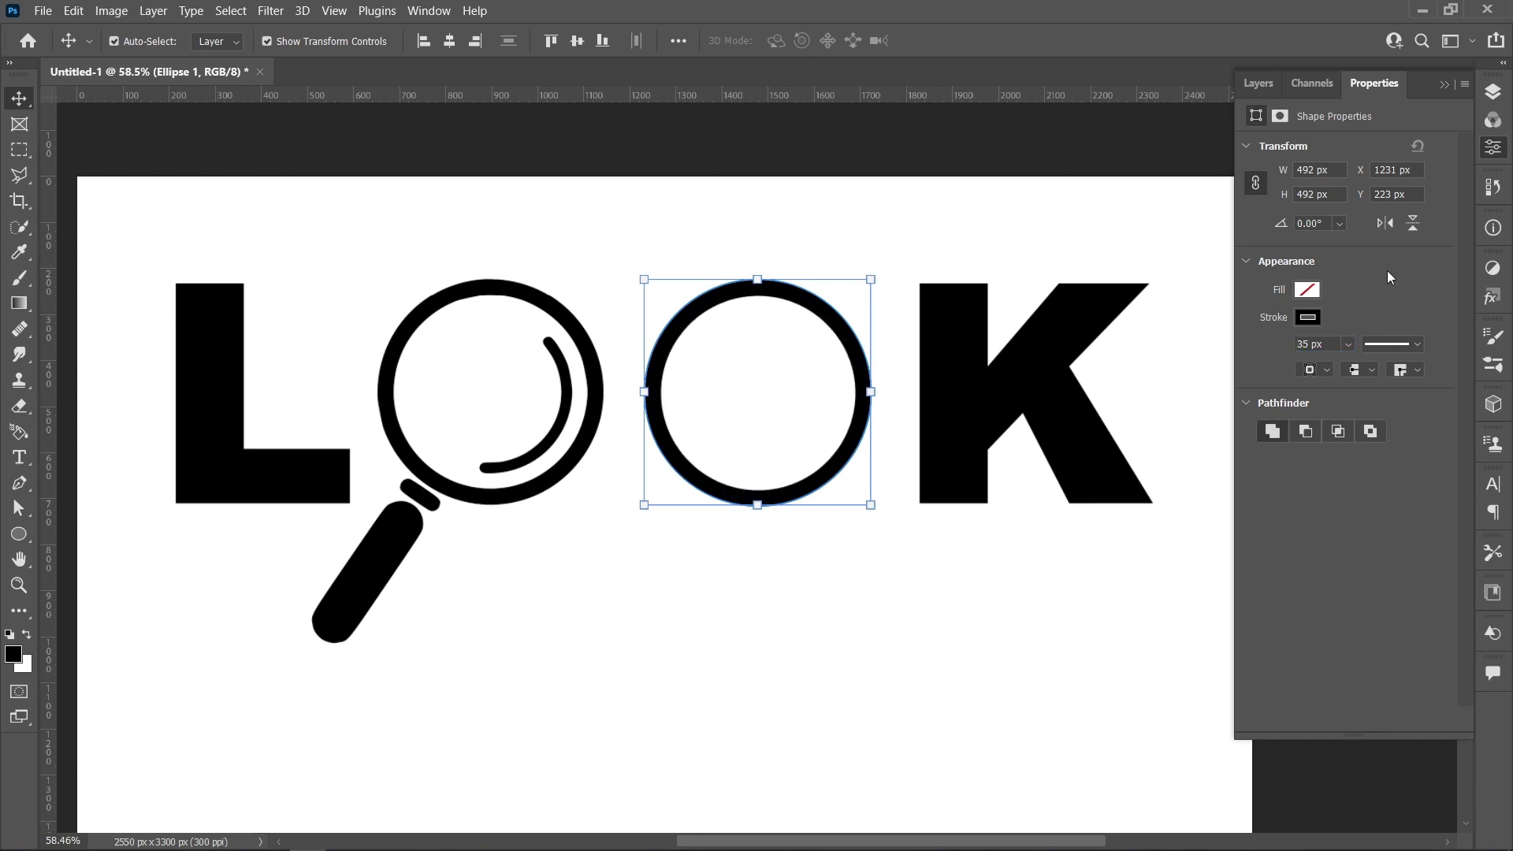
left_click(1258, 83)
left_click(1321, 412)
Add a navy #001e36 Solid Color fill layer above the Background
scroll(611, 409, "down", 2)
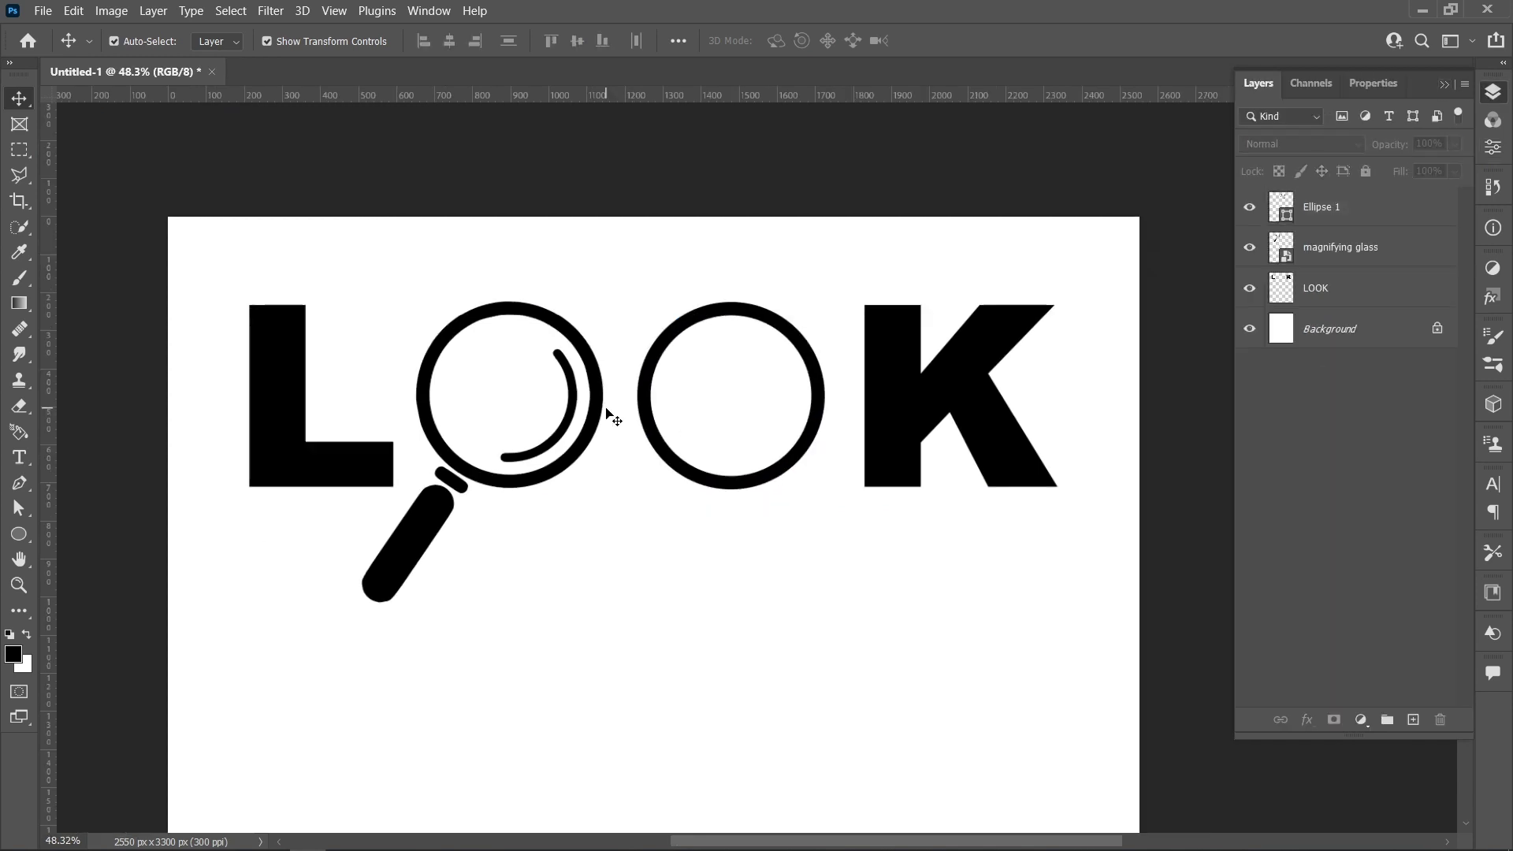
scroll(618, 385, "down", 5)
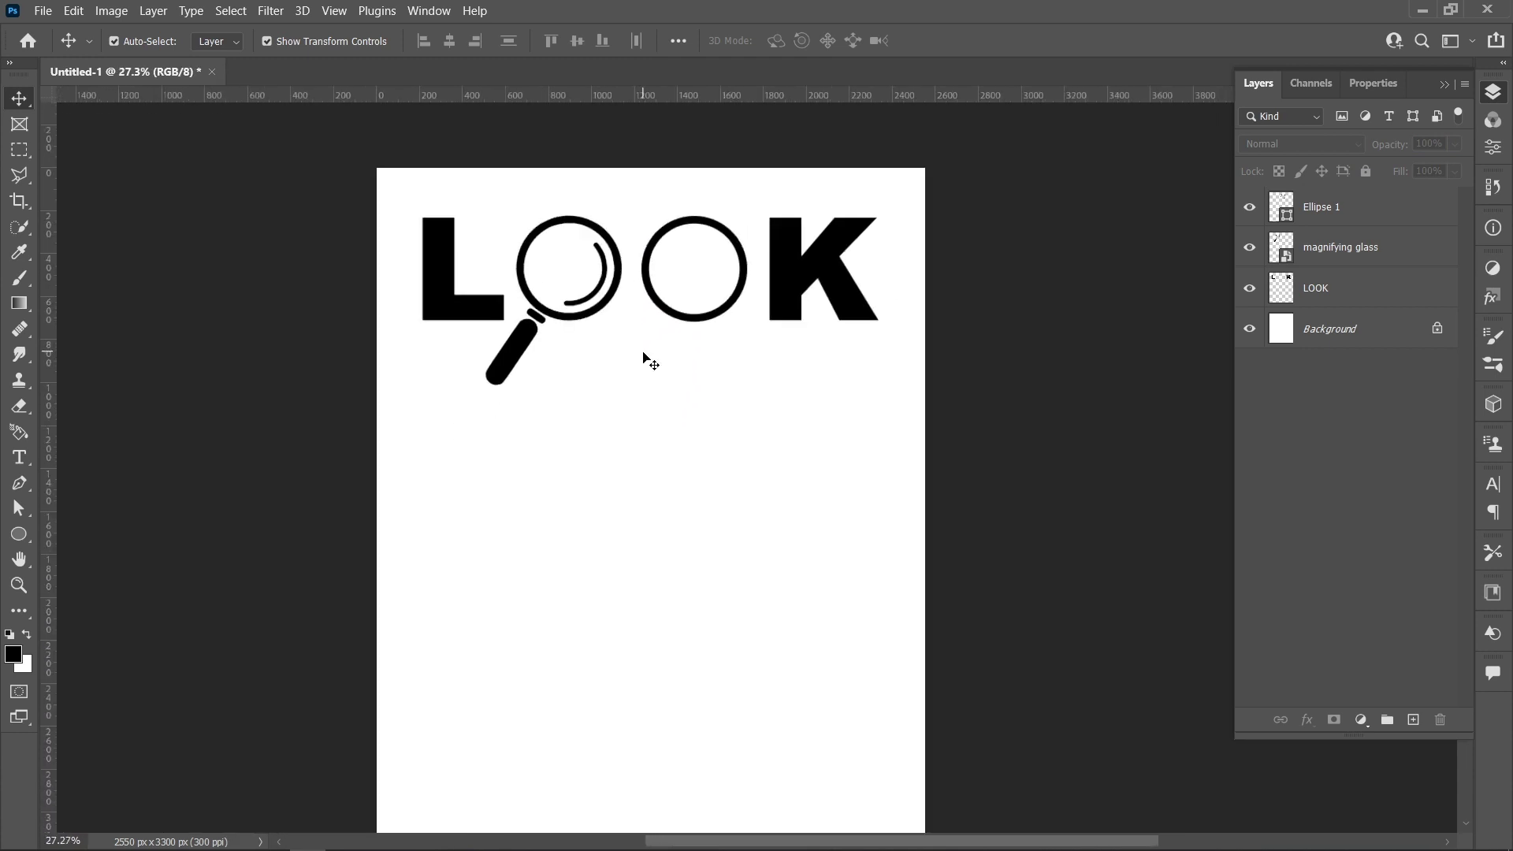
left_click(1339, 329)
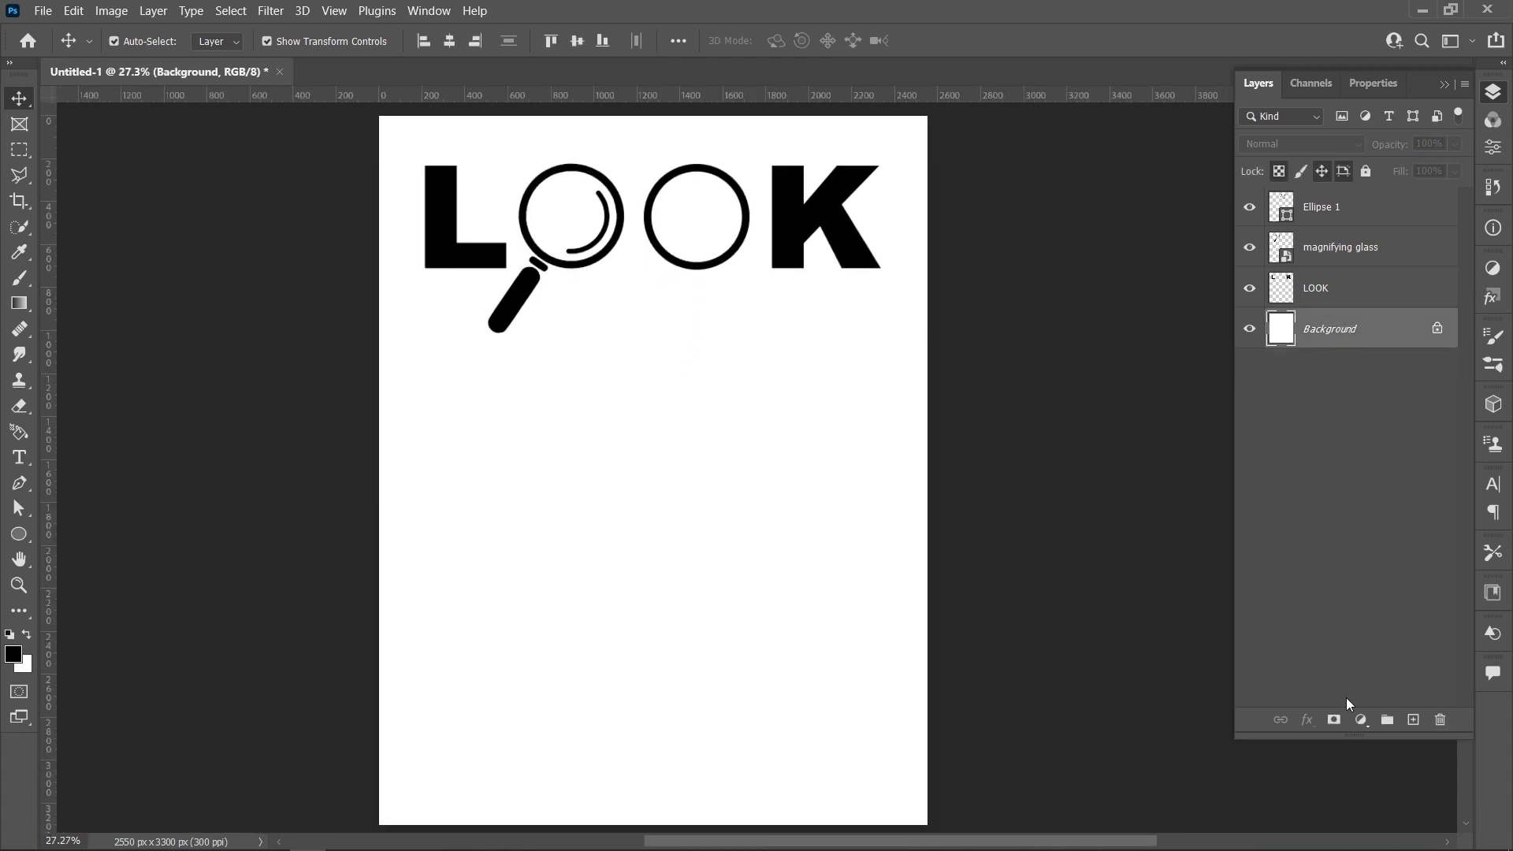
left_click(1361, 719)
left_click(1380, 371)
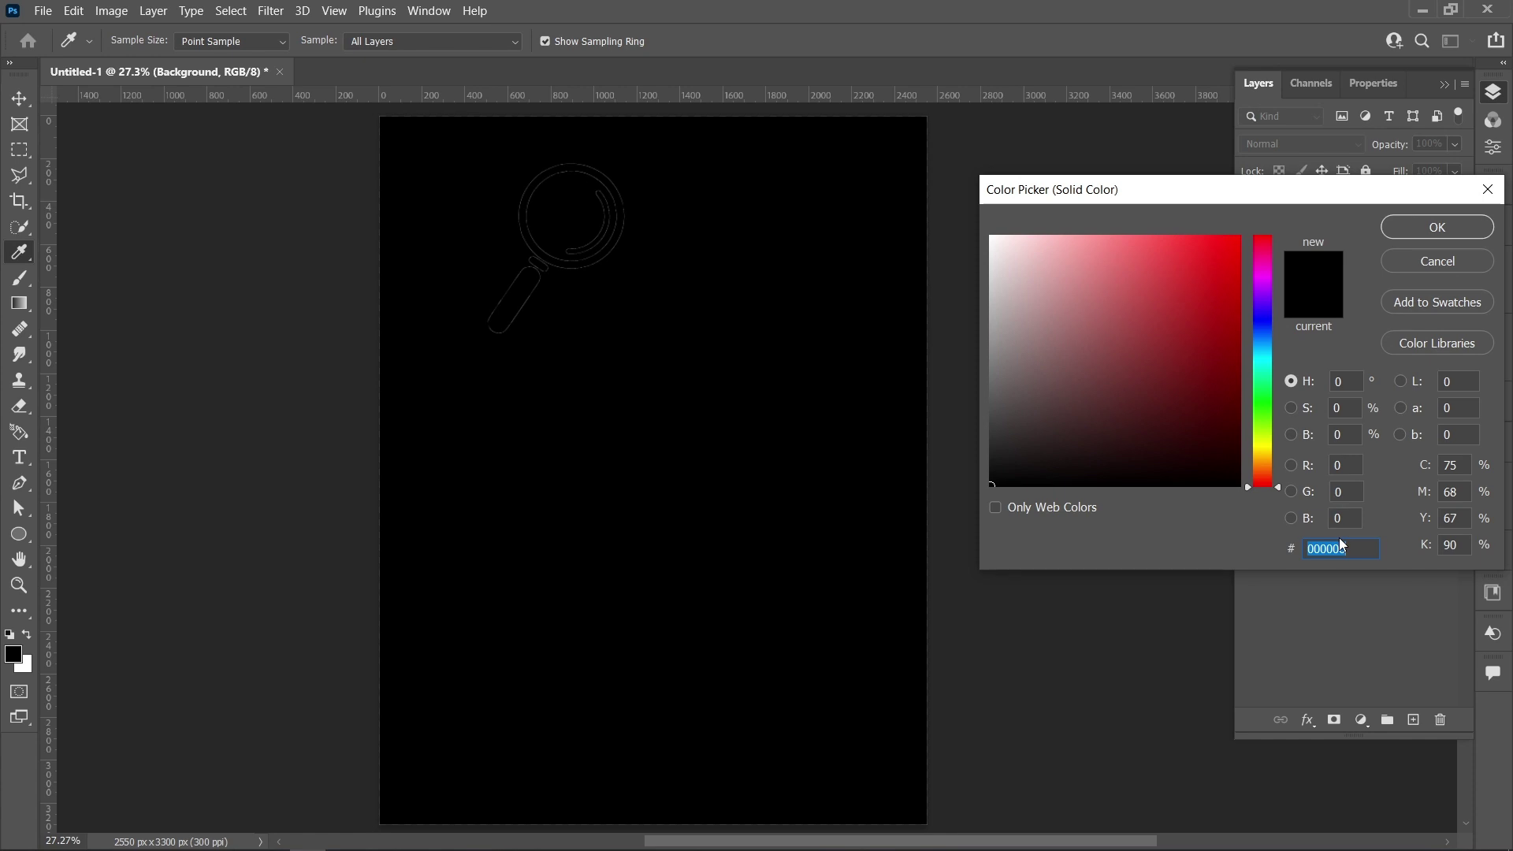
type("001e36")
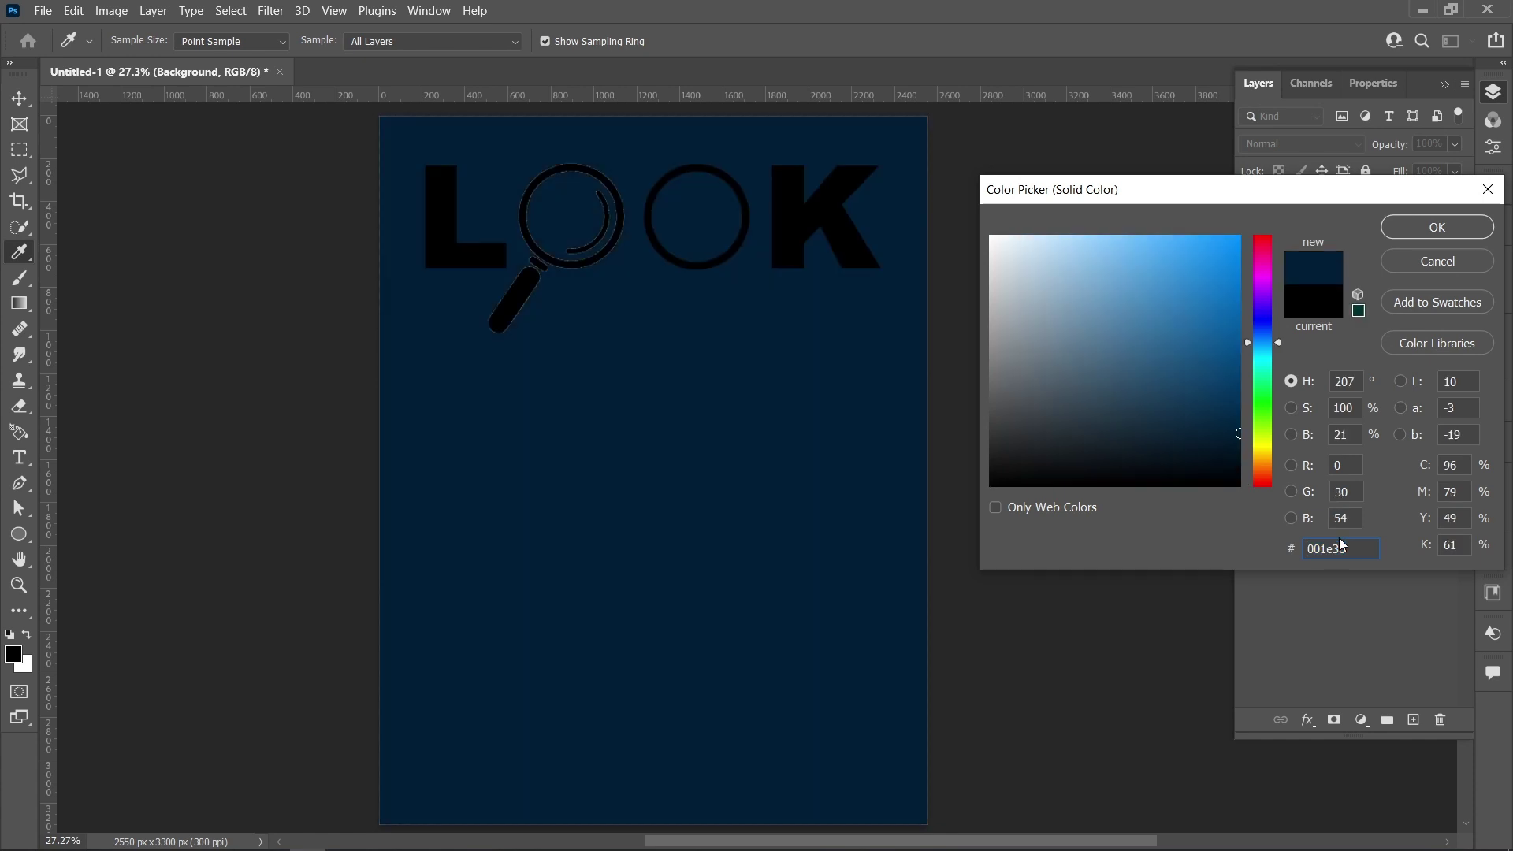
left_click(1415, 231)
left_click(1389, 300)
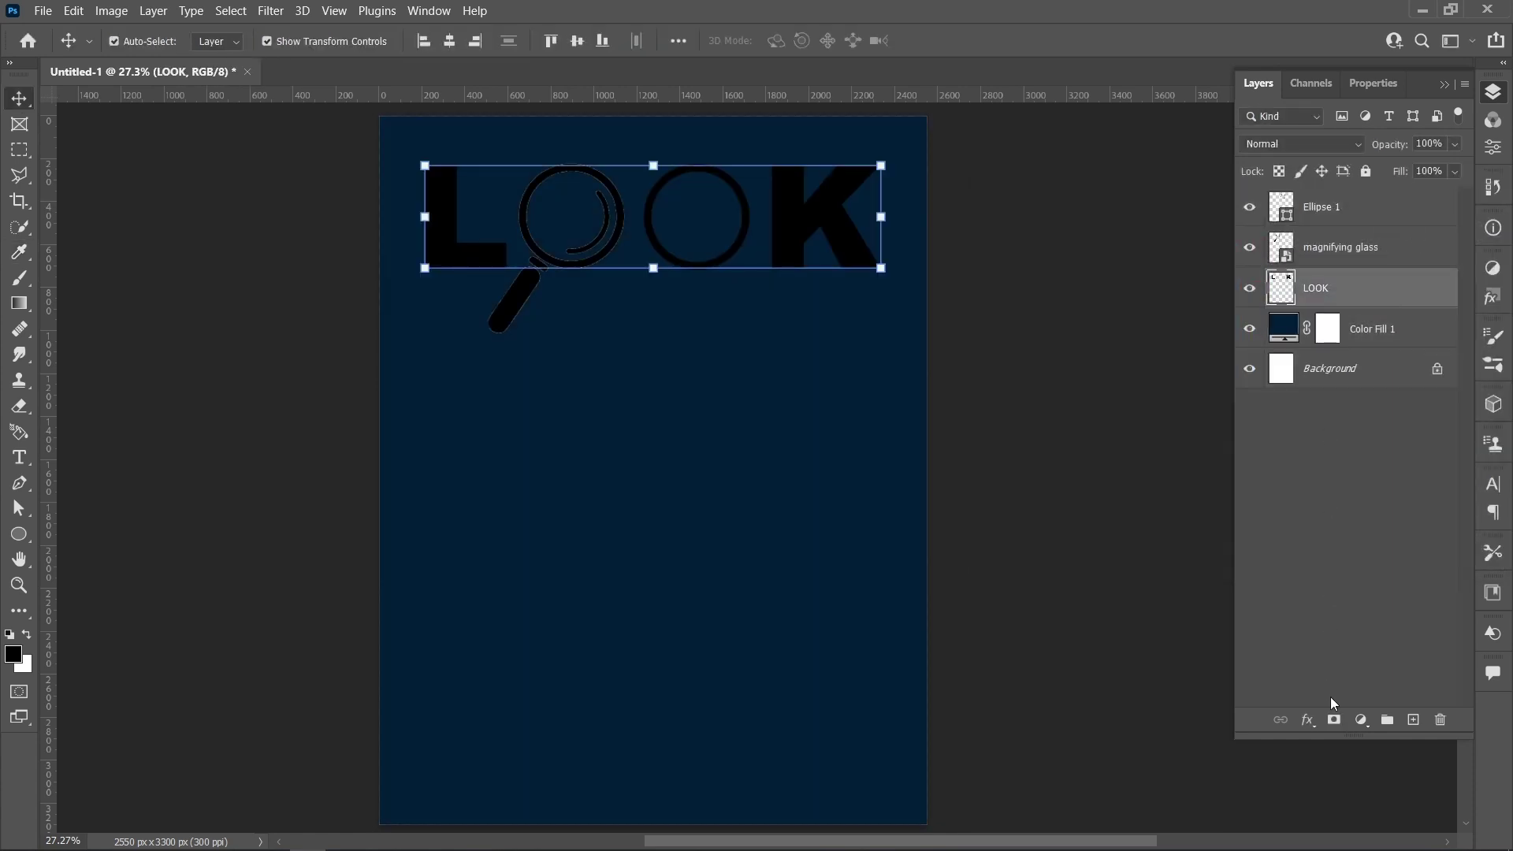
left_click(1308, 719)
Add a light blue #31a8ff Color Overlay to the LOOK layer
left_click(1327, 640)
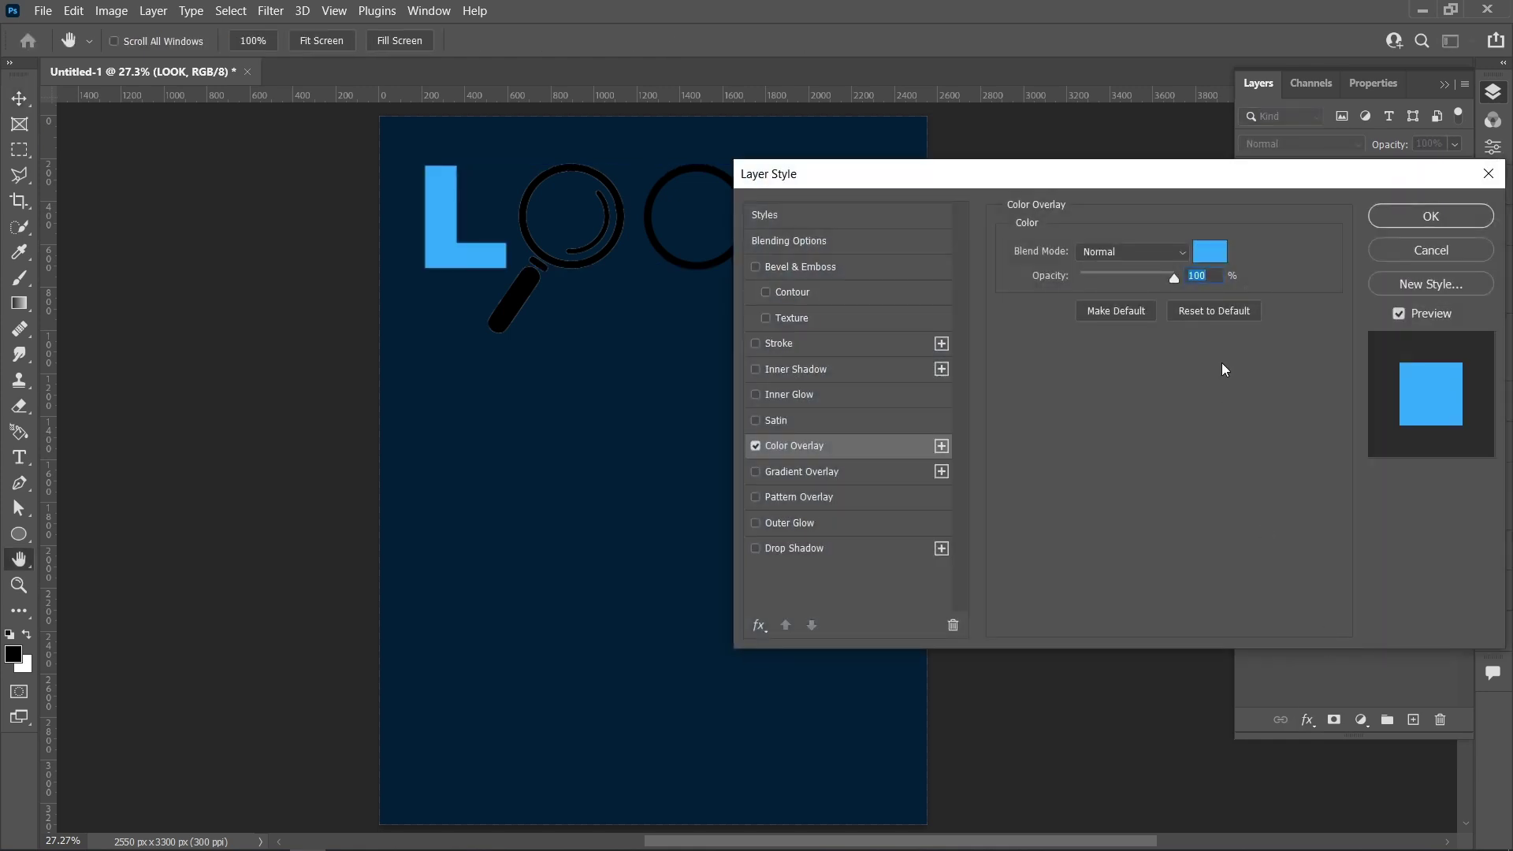
left_click(1208, 262)
left_click(1367, 551)
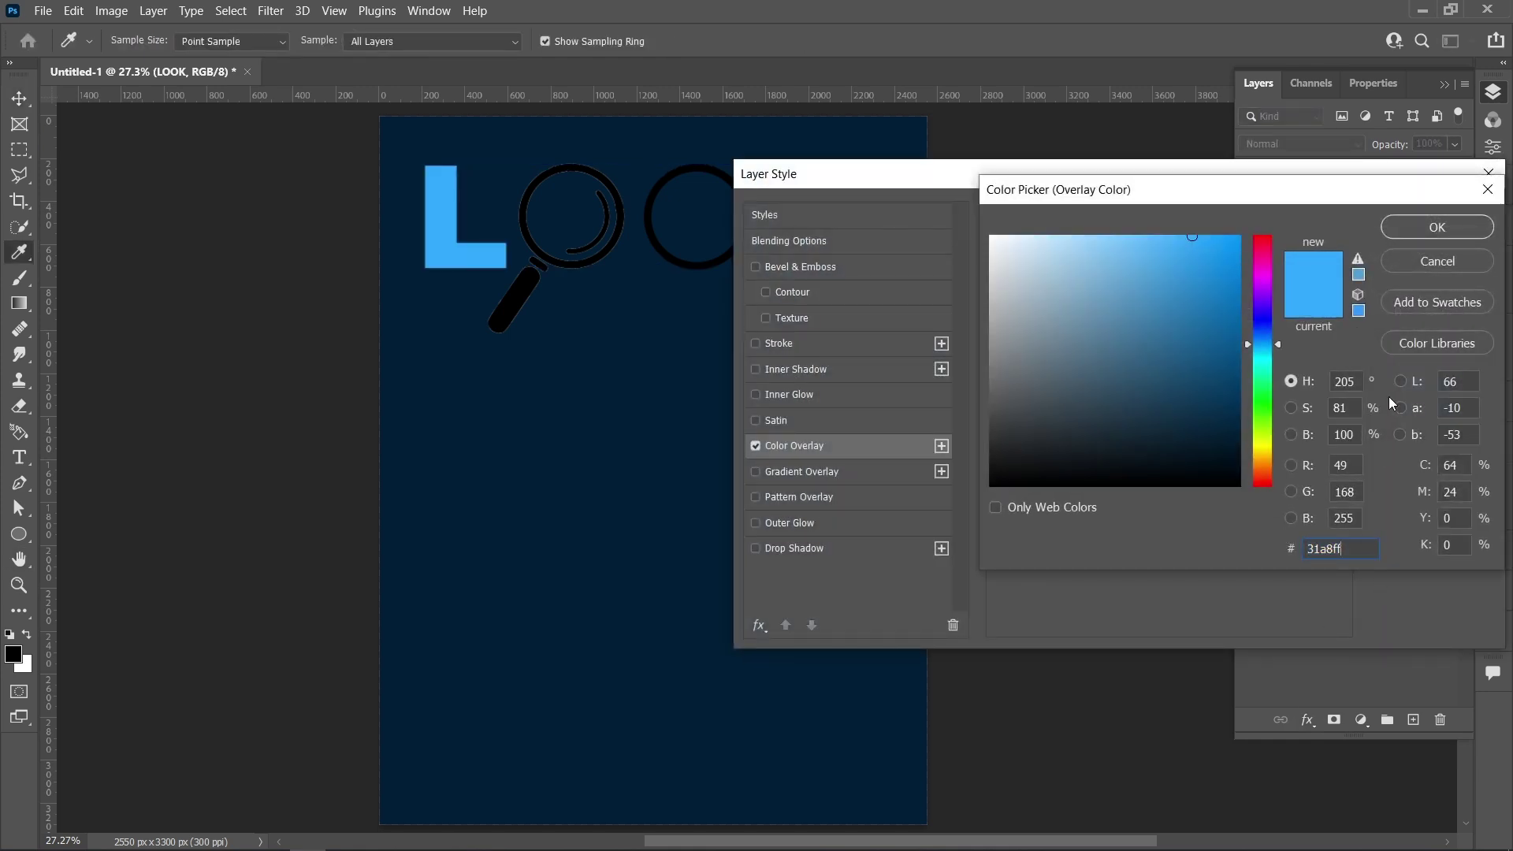
left_click(1412, 228)
left_click(1422, 219)
Add the same light blue Color Overlay to the magnifying glass layer
left_click(1387, 250)
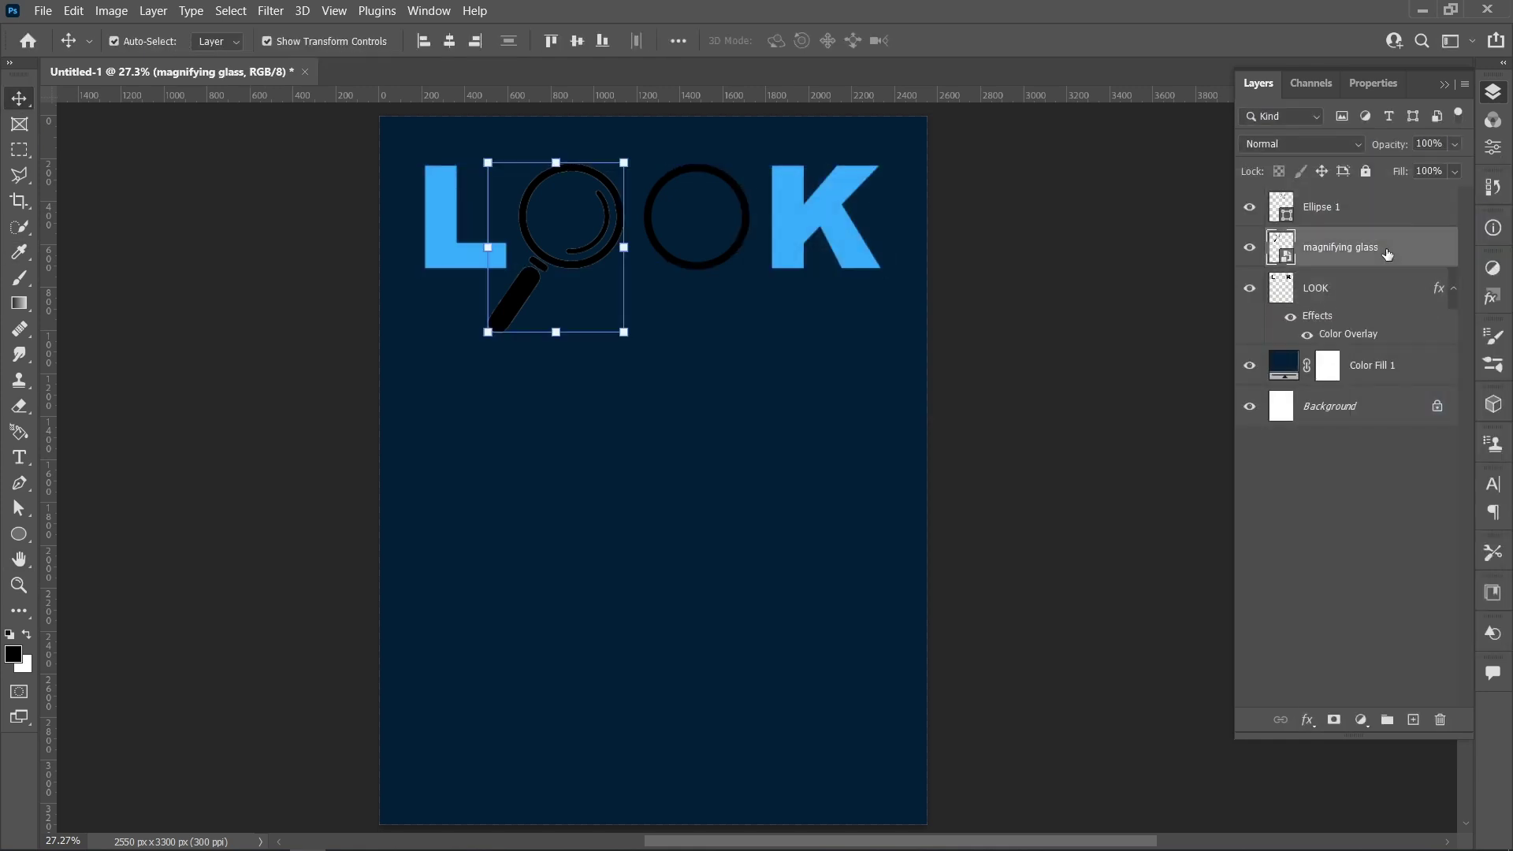
left_click(1307, 721)
left_click(1328, 639)
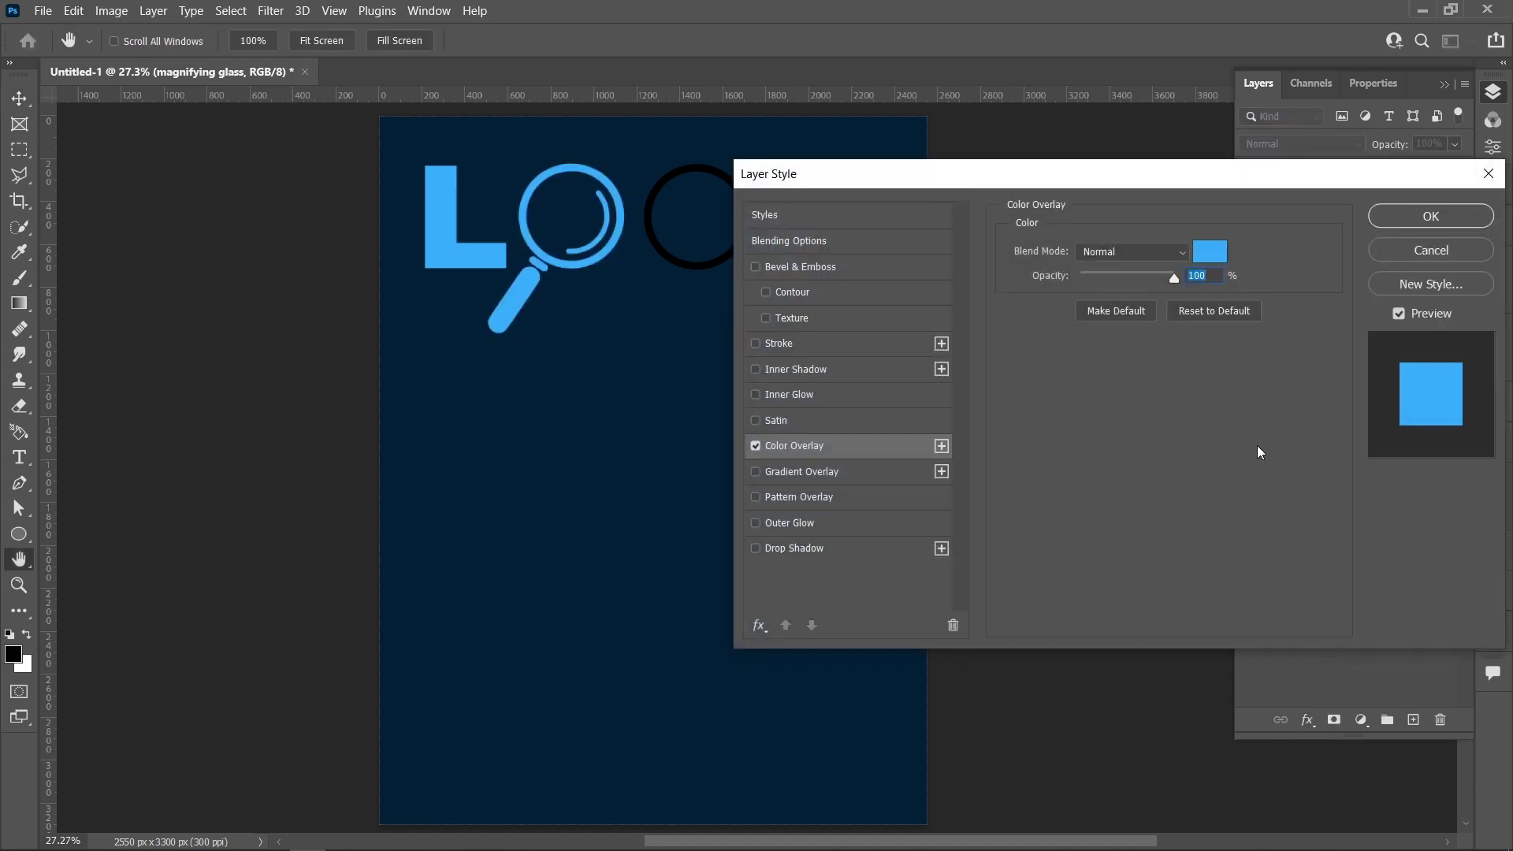
left_click(1384, 215)
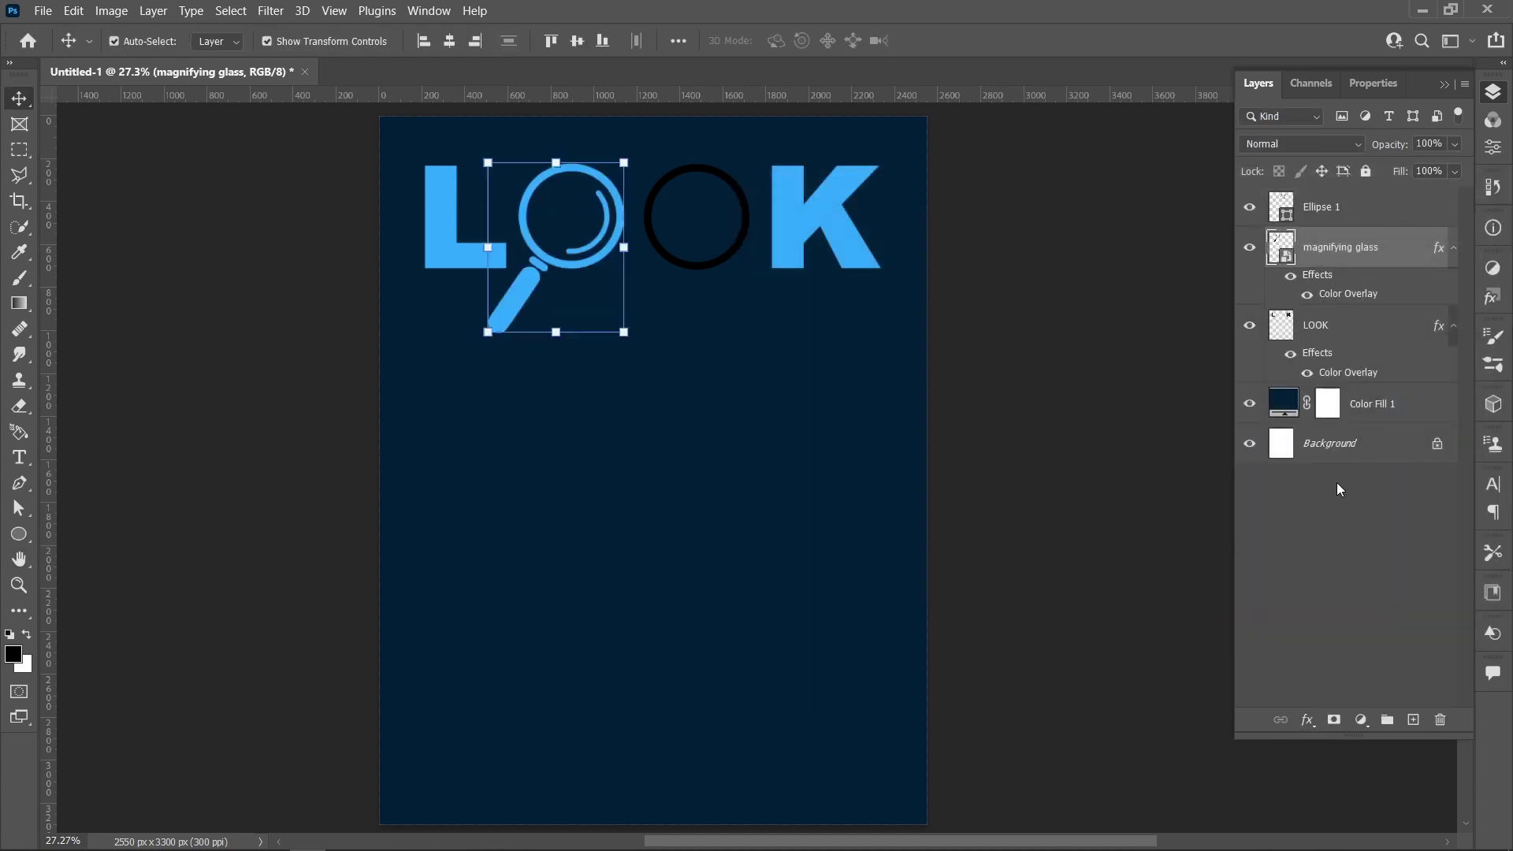
Change the Ellipse 1 ring's stroke colour to light blue
left_click(1357, 210)
left_click(1373, 83)
left_click(1307, 317)
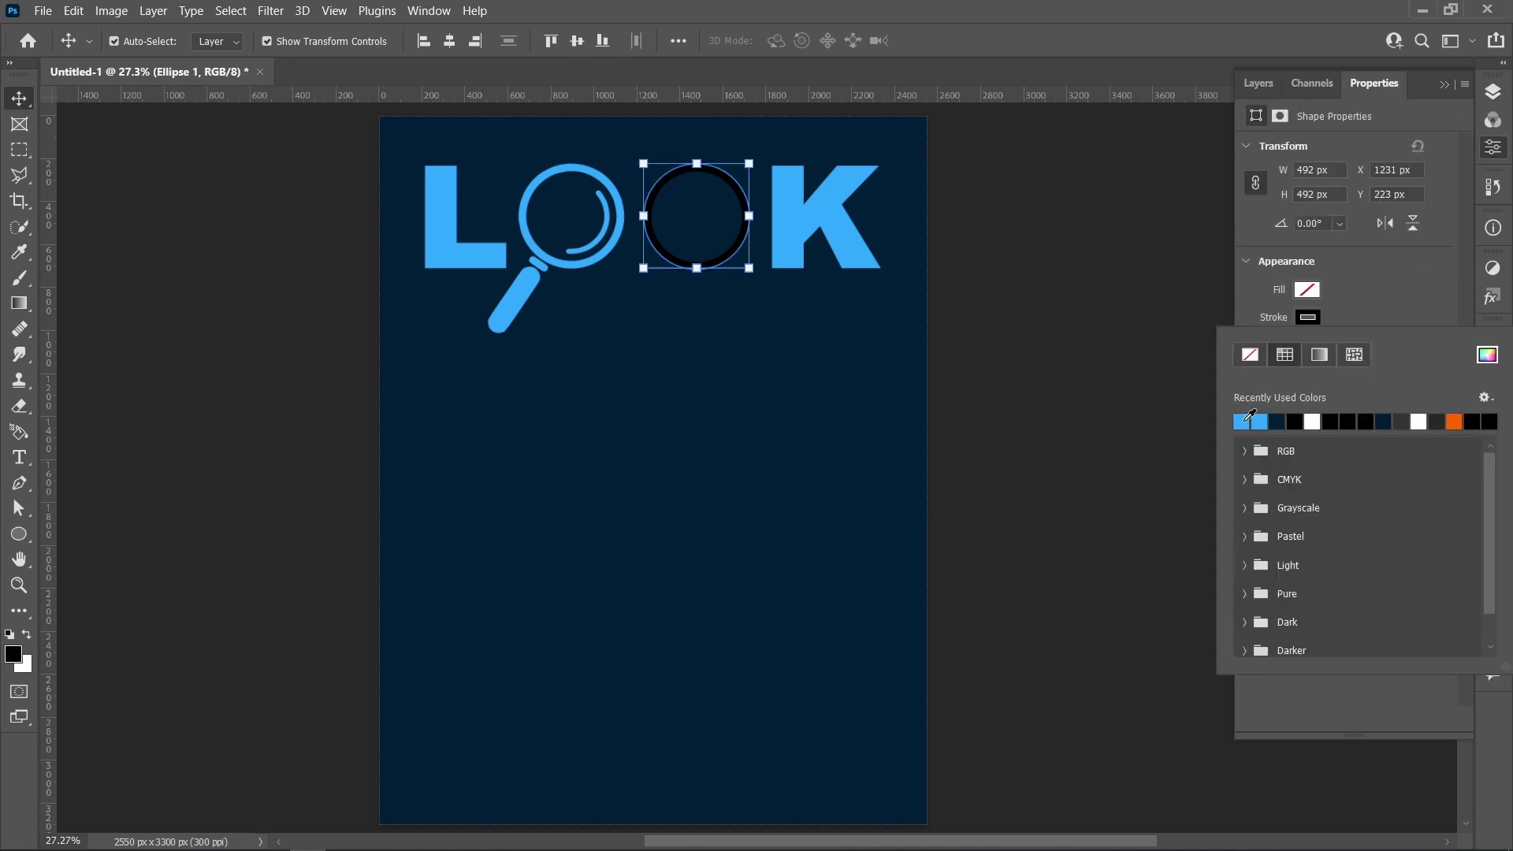
left_click(1248, 418)
left_click(1388, 270)
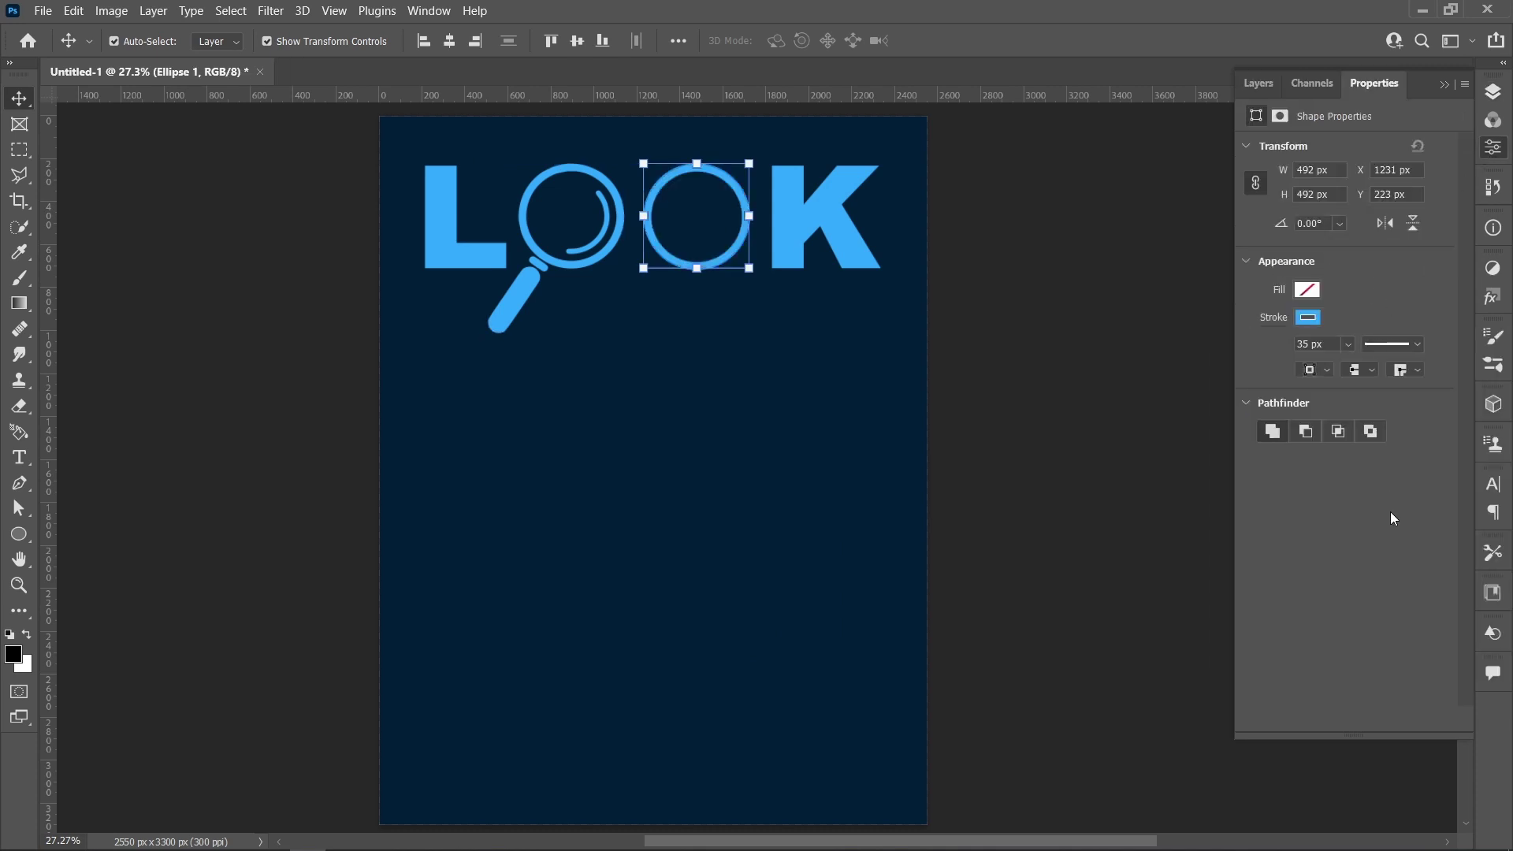
left_click(1492, 92)
left_click(1380, 513)
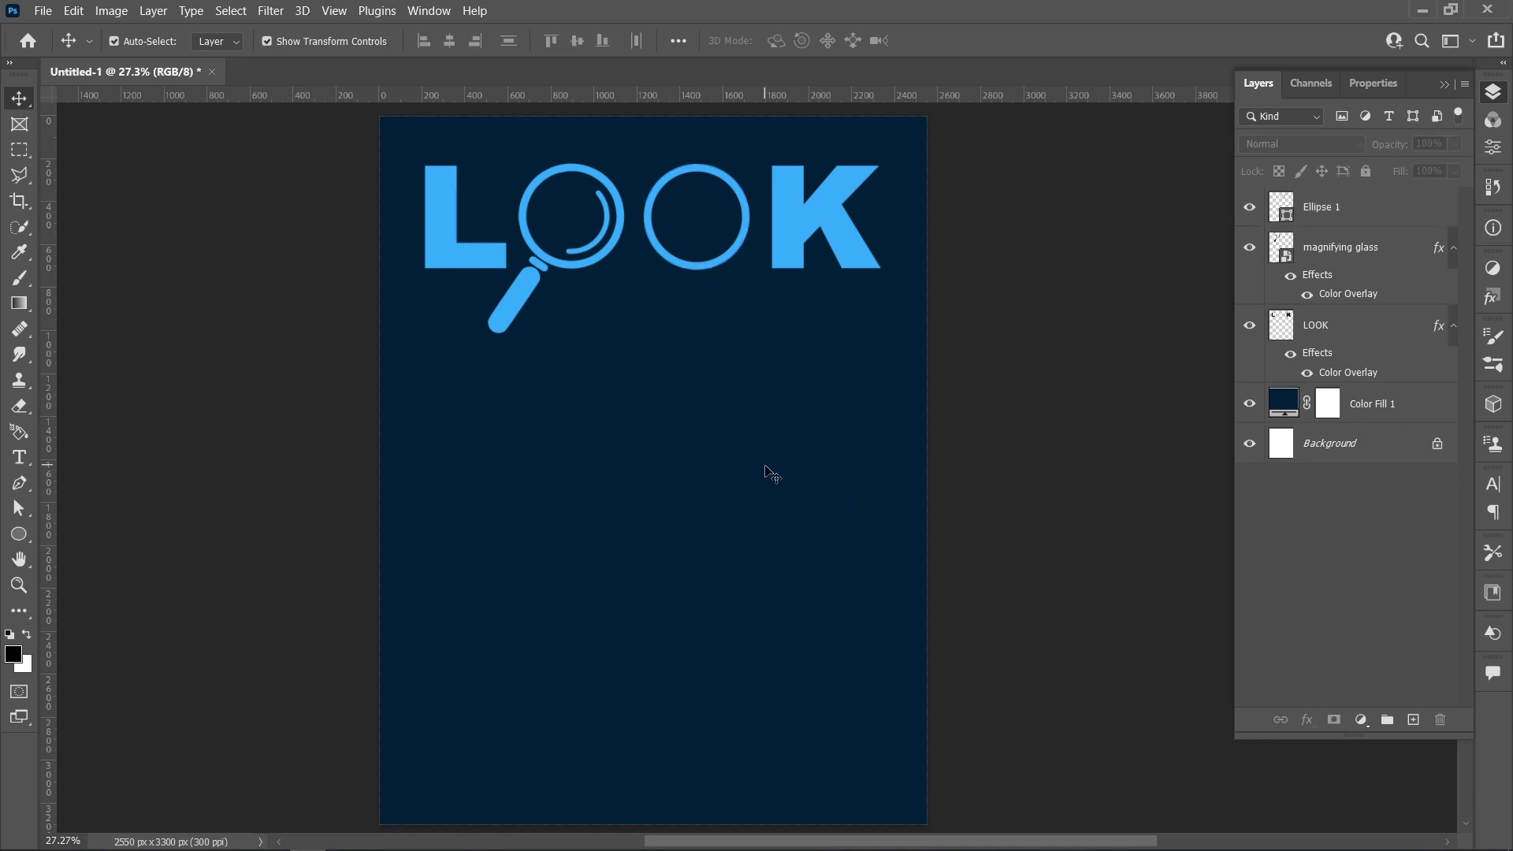
Rasterize the magnifying glass and erase its inner arc with a 300 px eraser
left_click(1389, 249)
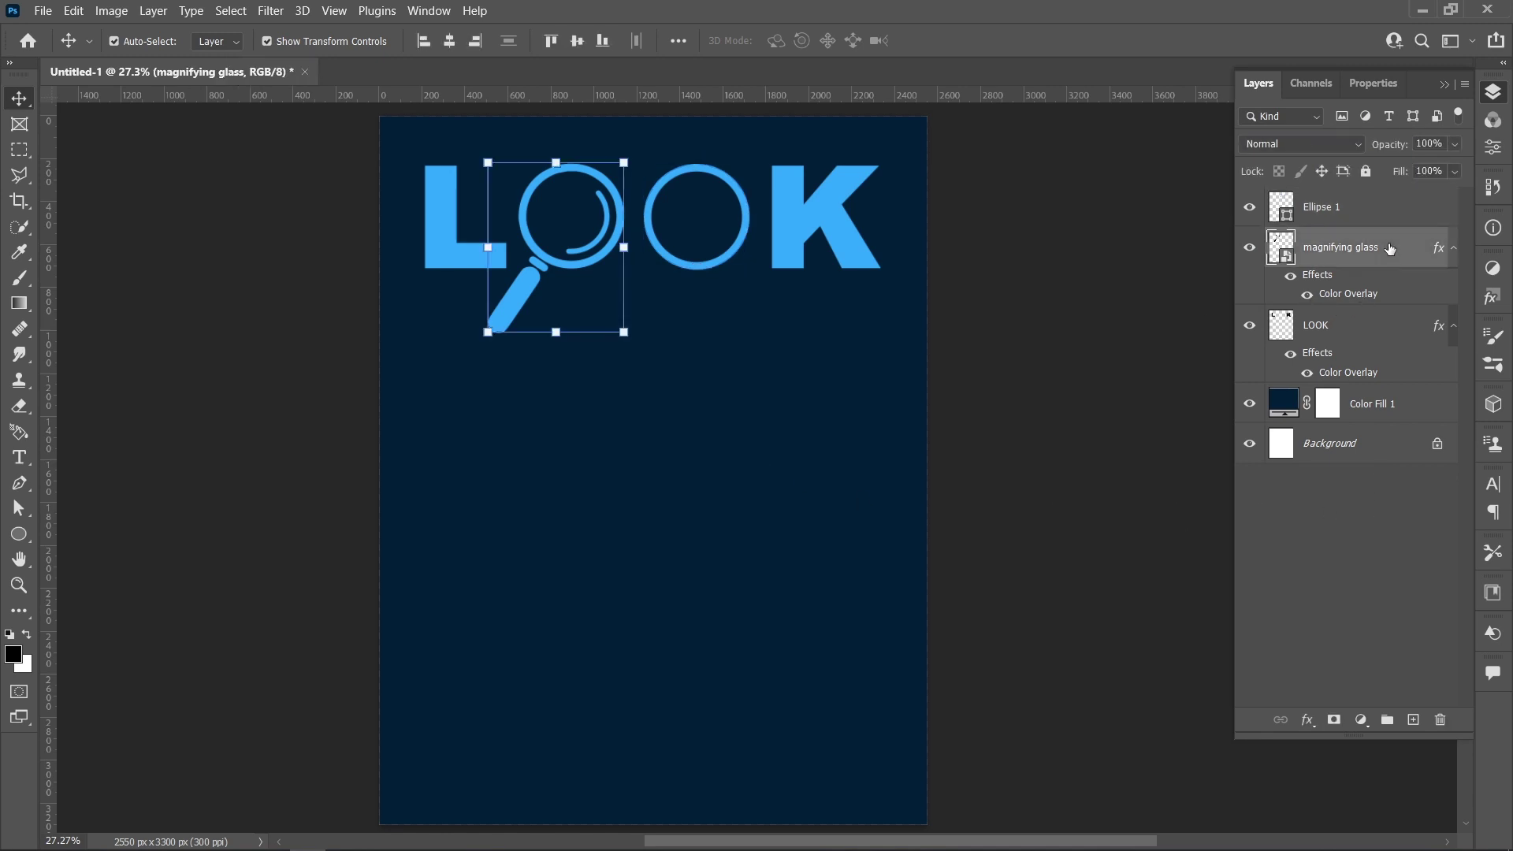
right_click(1389, 249)
left_click(1237, 409)
left_click(13, 410)
key("bracketleft")
key("bracketleft")
key("bracketleft")
key("bracketleft")
left_click(583, 229)
left_click(16, 104)
Place the eyes image, scaled to about 11.58%, inside both O rings
left_click(42, 10)
left_click(79, 383)
left_click(286, 476)
left_click(1239, 686)
left_click_drag(926, 469, 738, 220)
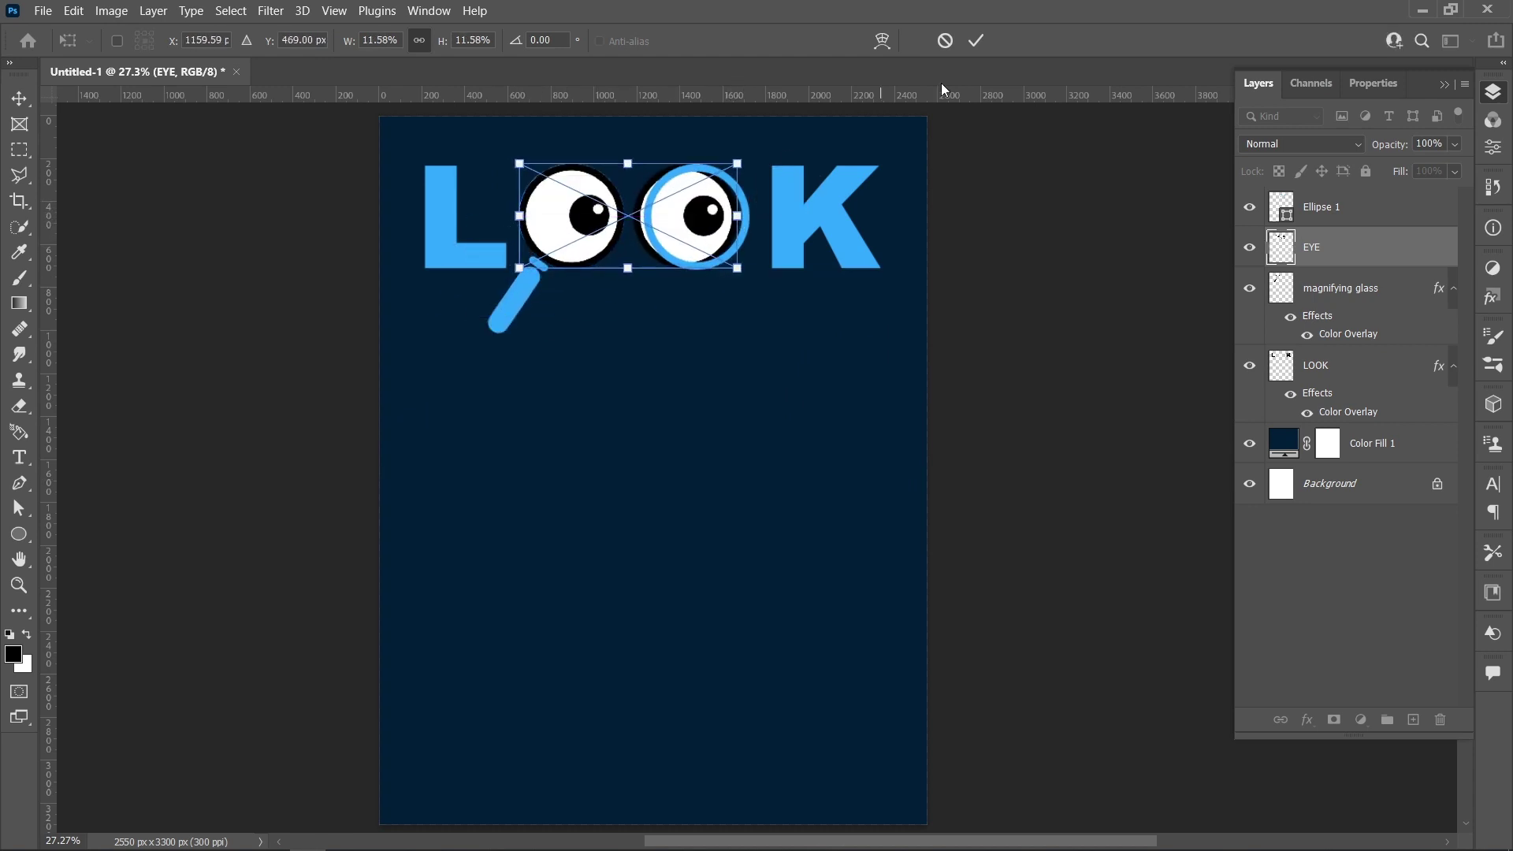
left_click(975, 41)
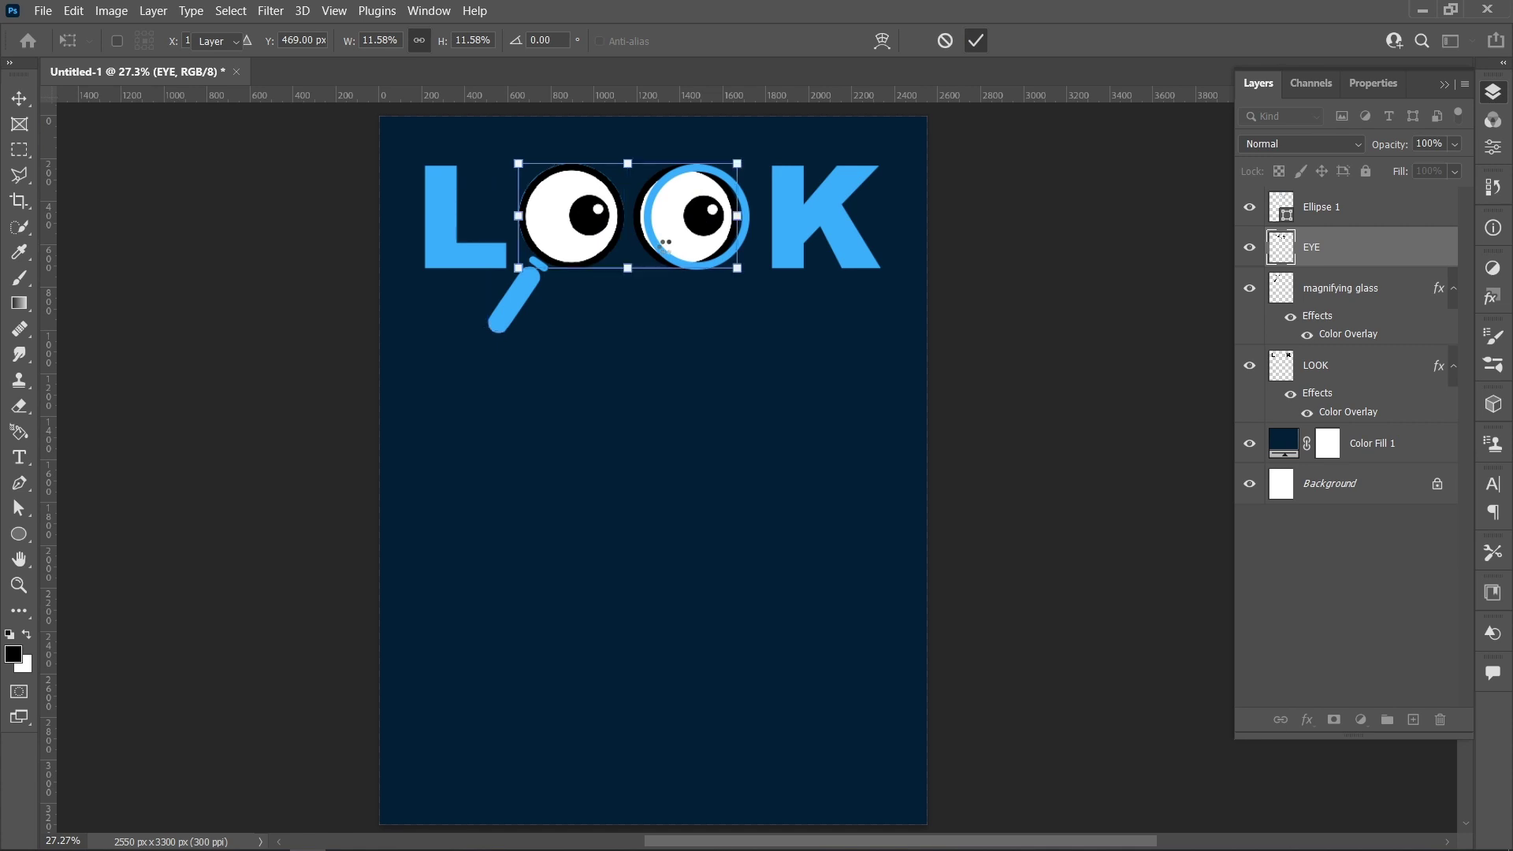
right_click(1349, 248)
Rasterize the EYE layer and erase the second eye and its black outline
left_click(1211, 405)
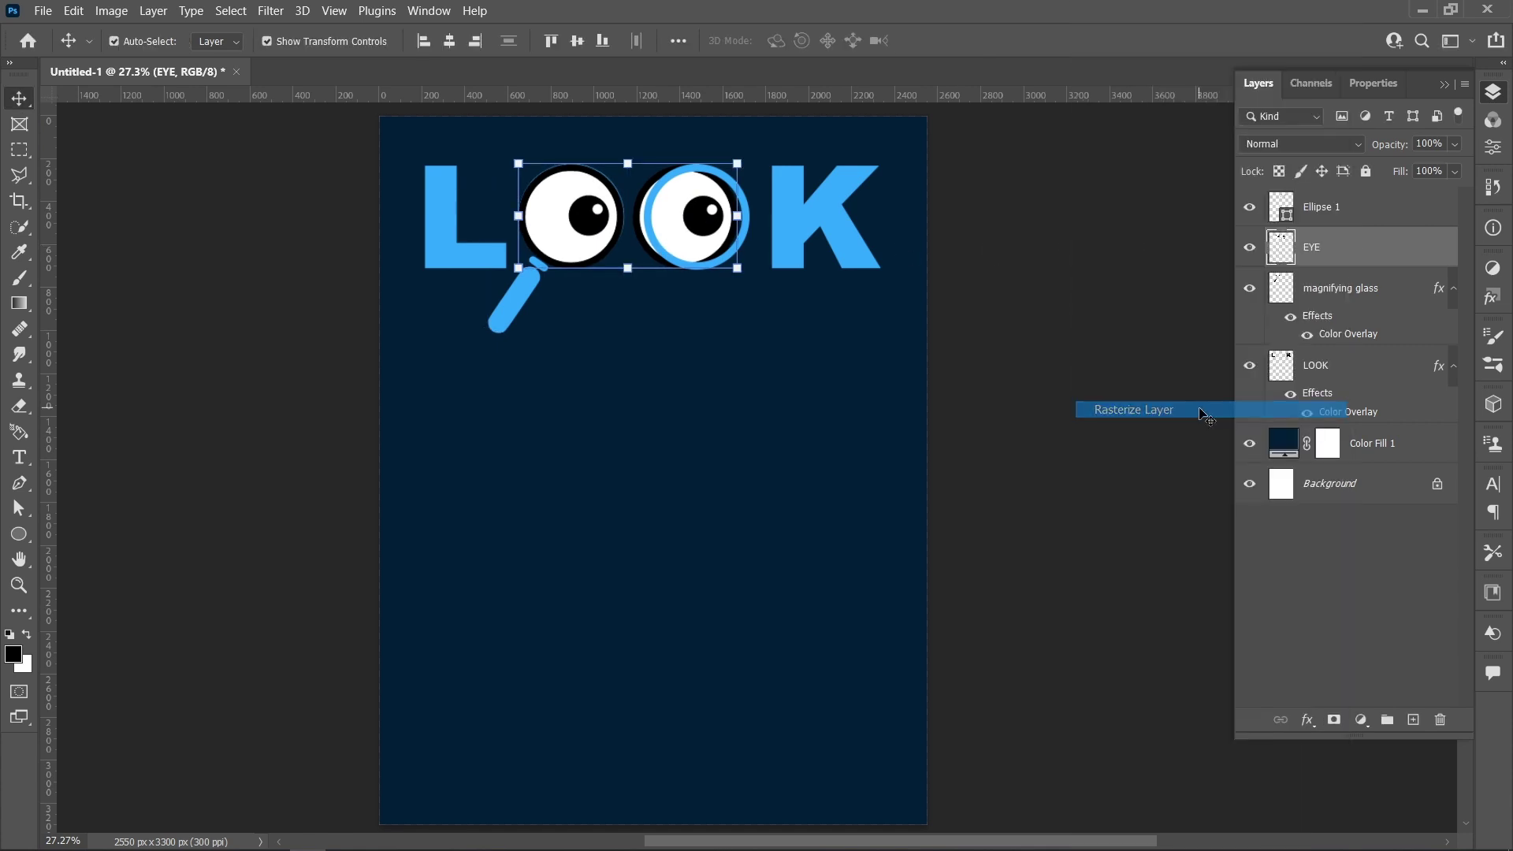
left_click(19, 405)
mouse_move(643, 201)
left_mouse_down()
mouse_move(658, 233)
mouse_move(711, 252)
mouse_move(691, 252)
mouse_move(719, 232)
mouse_move(697, 186)
mouse_move(691, 250)
left_mouse_up()
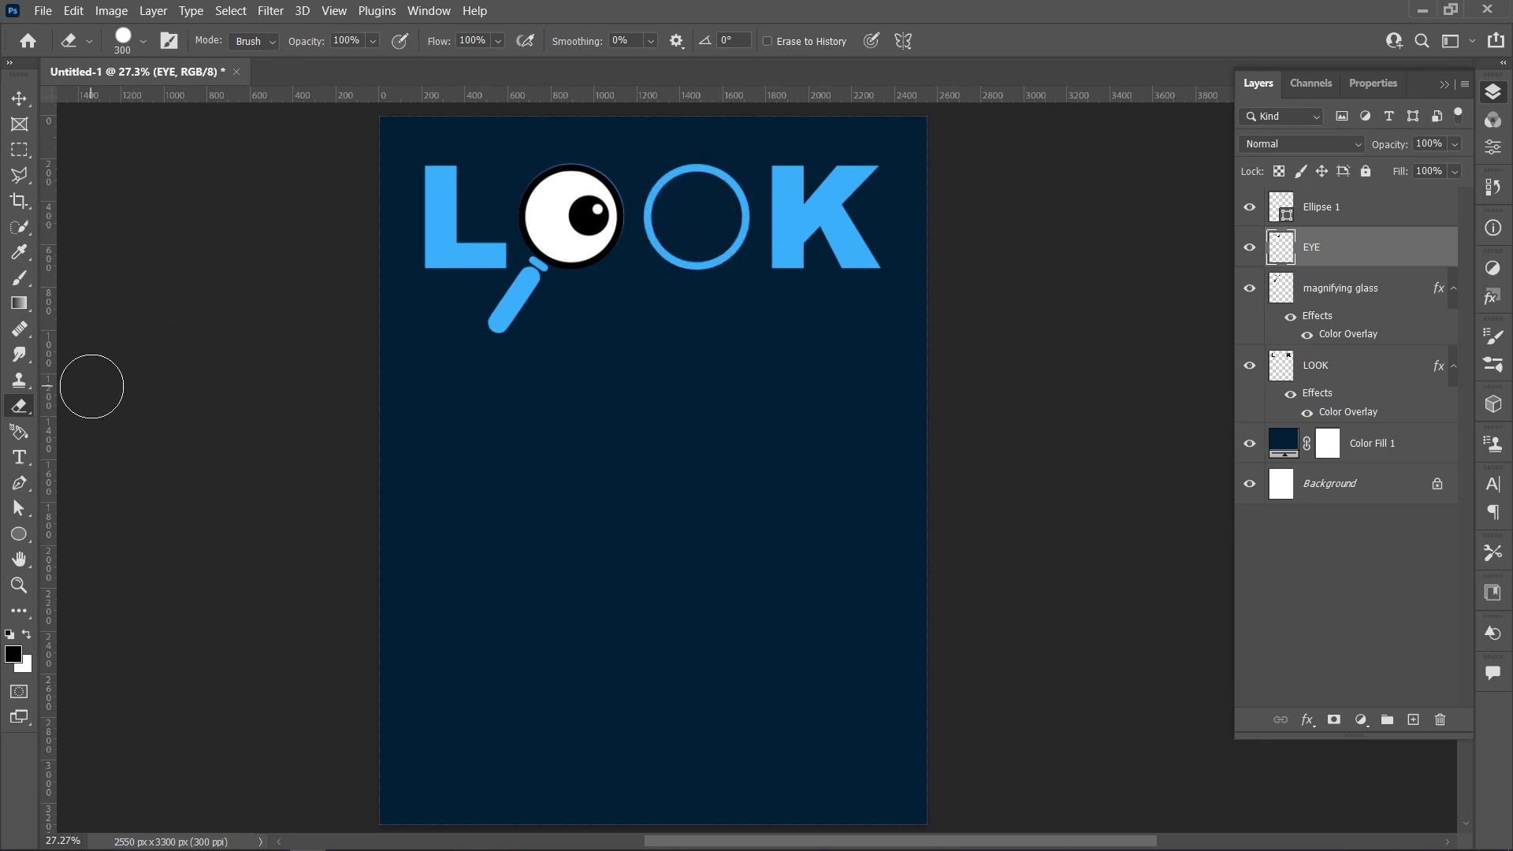
right_click(19, 407)
left_click(77, 448)
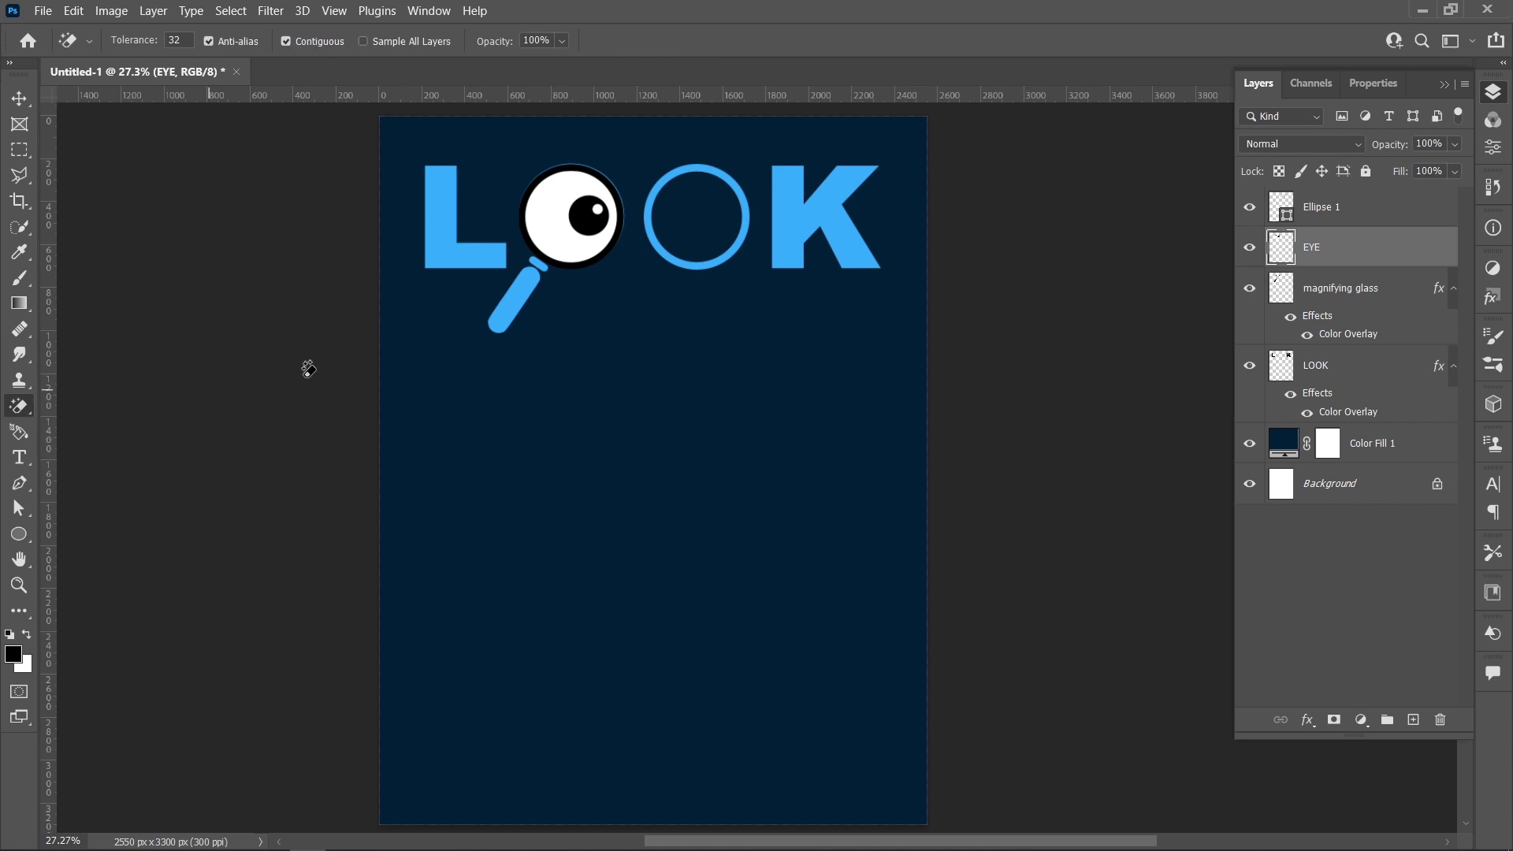
left_click(535, 187)
Rotate the eye about 85° so it looks down, and move the EYE layer below the magnifying glass
key("v")
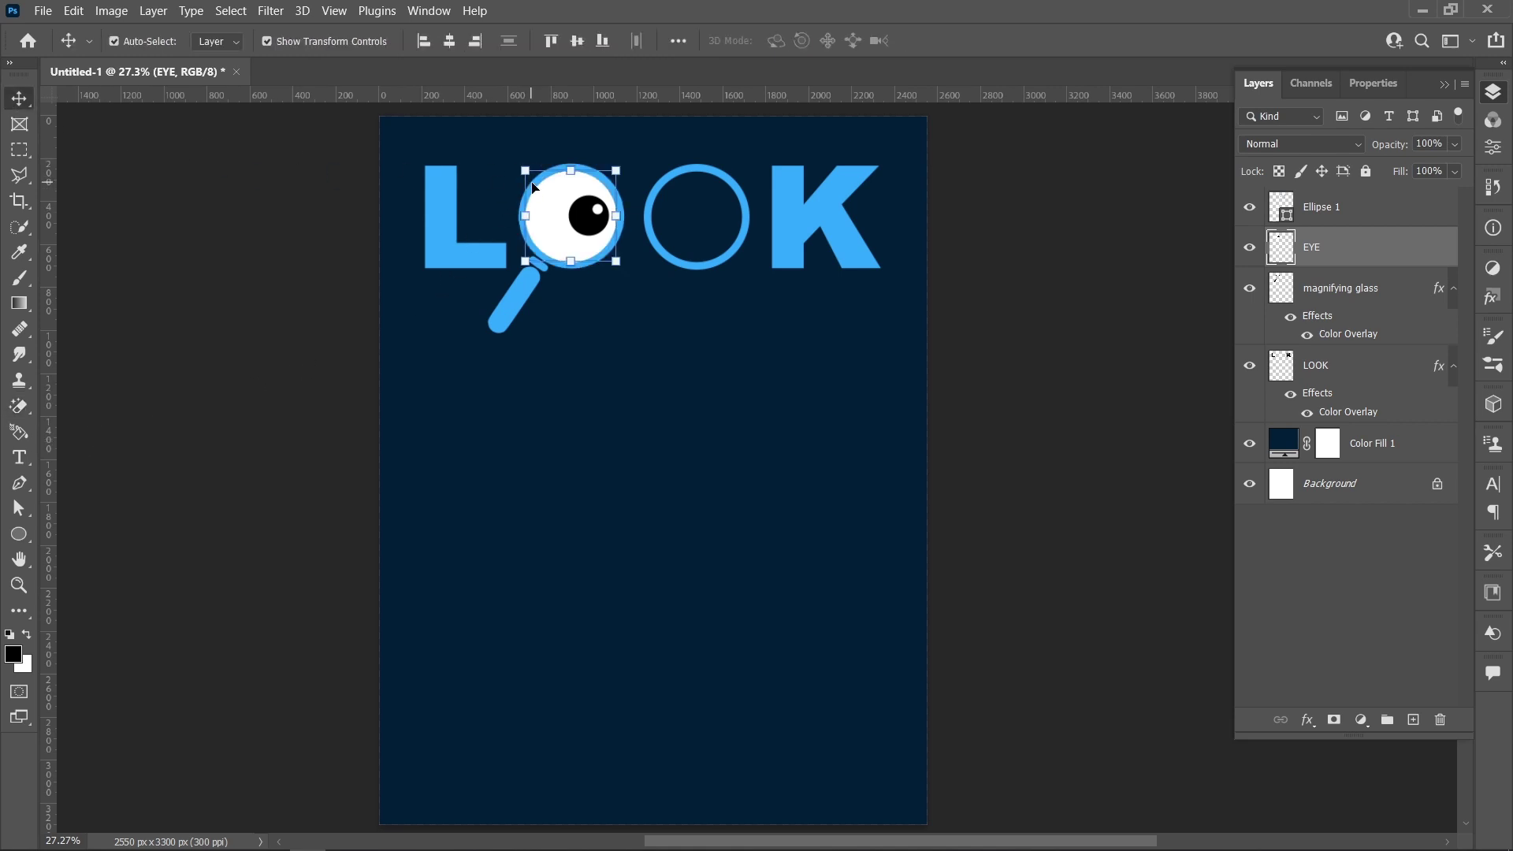
left_click_drag(621, 168, 642, 269)
left_click(976, 40)
left_click_drag(1405, 243, 1403, 338)
left_click(1032, 335)
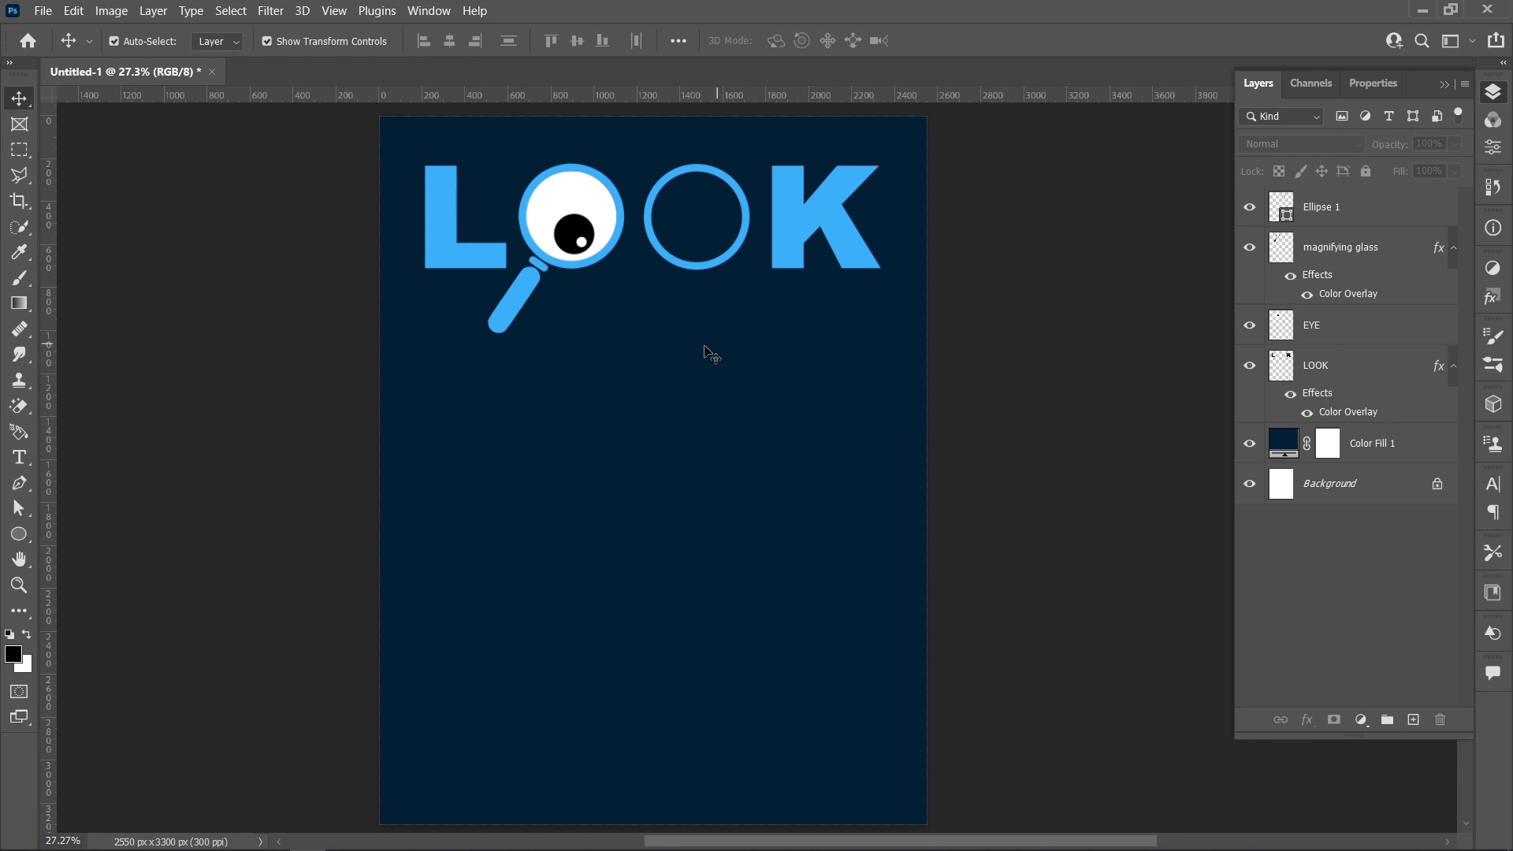
Draw a white-filled ellipse near the bottom of the poster
left_click(11, 537)
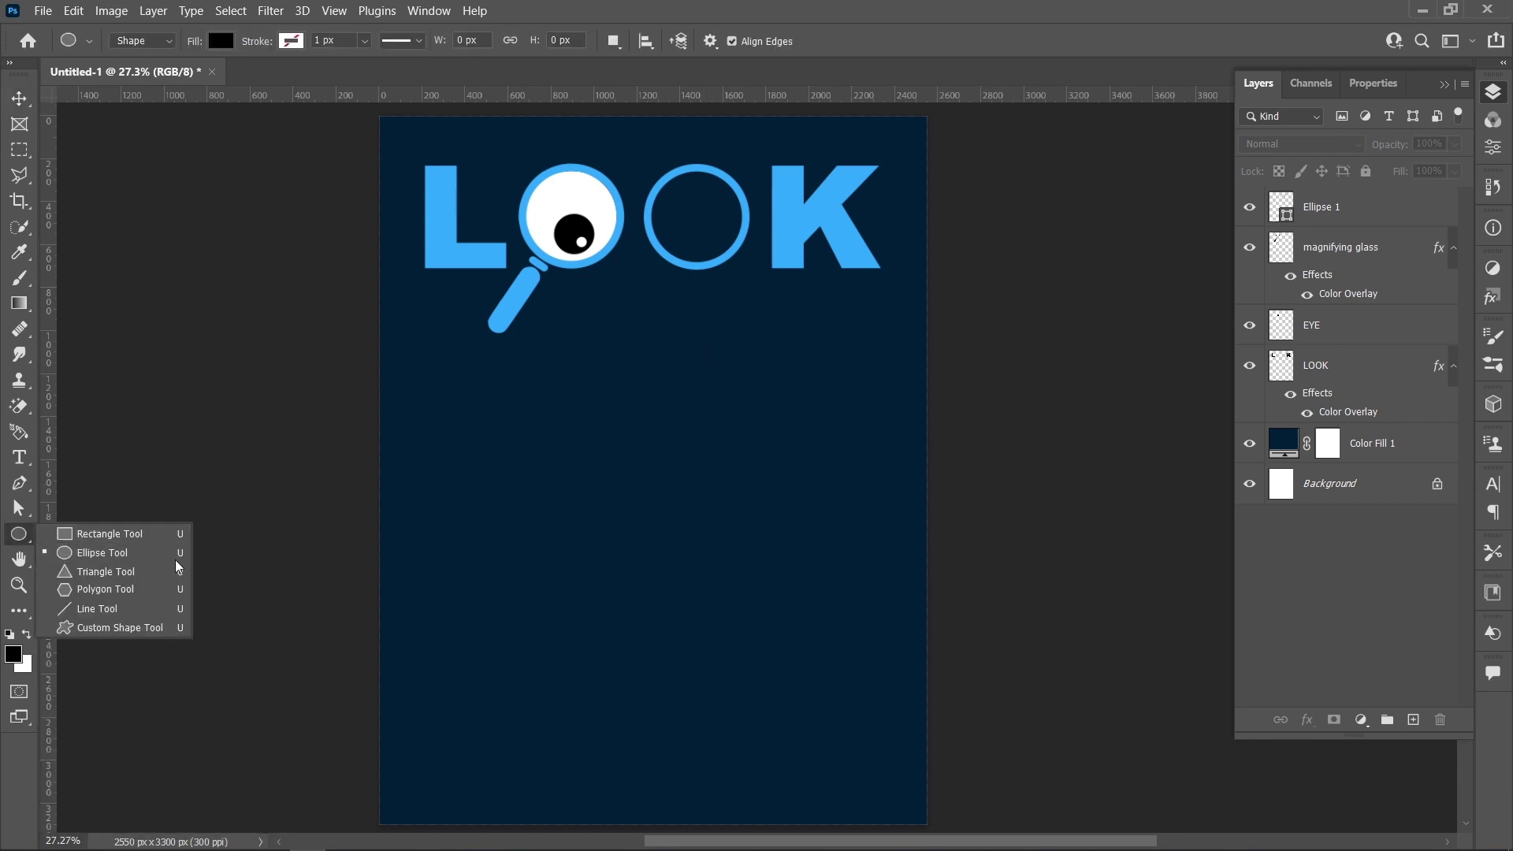
left_click(150, 556)
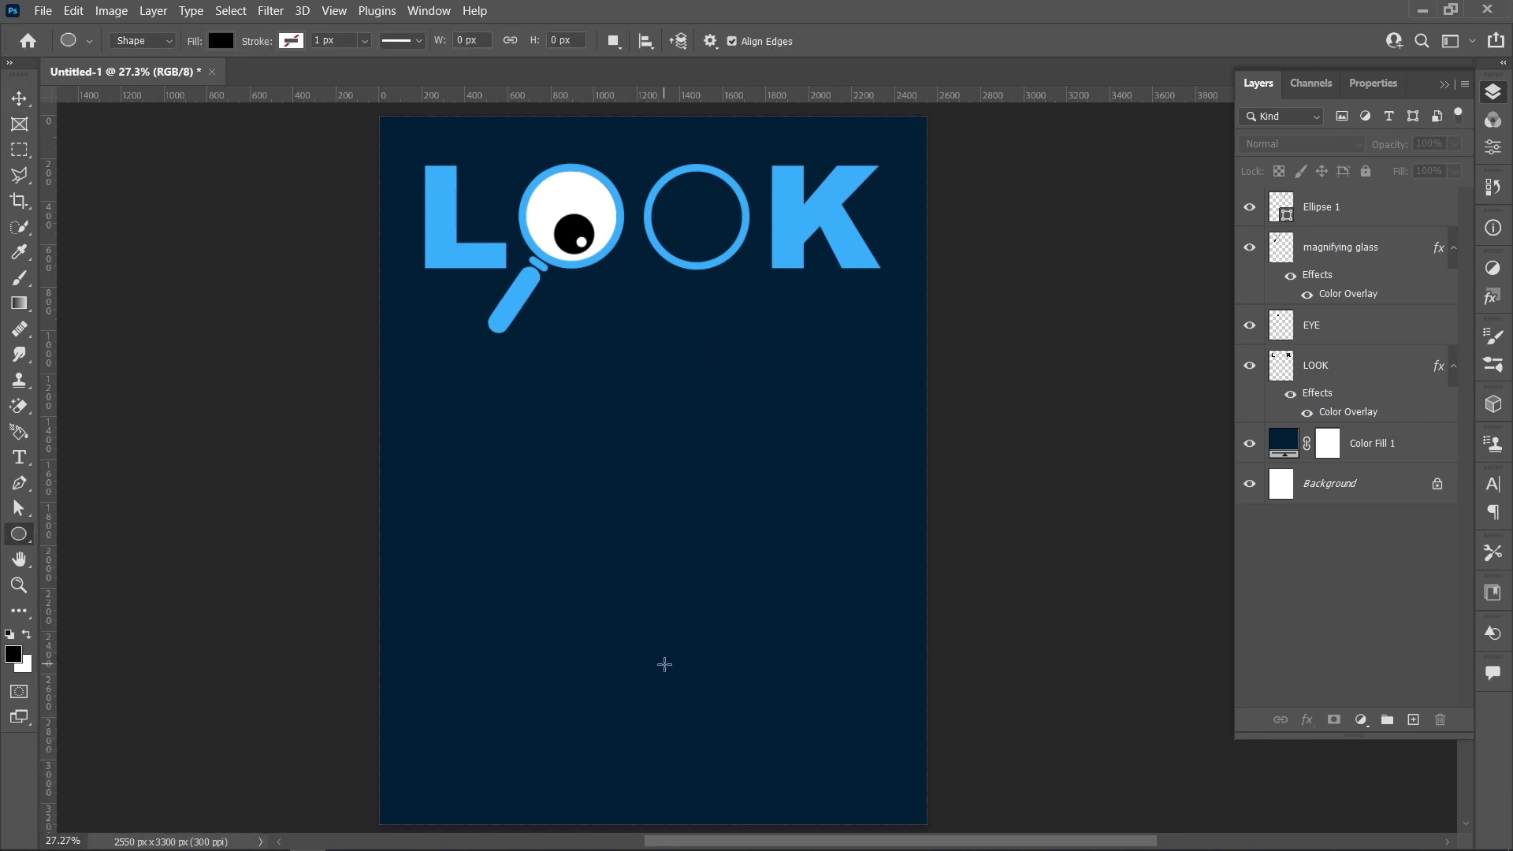
left_click_drag(596, 694, 844, 740)
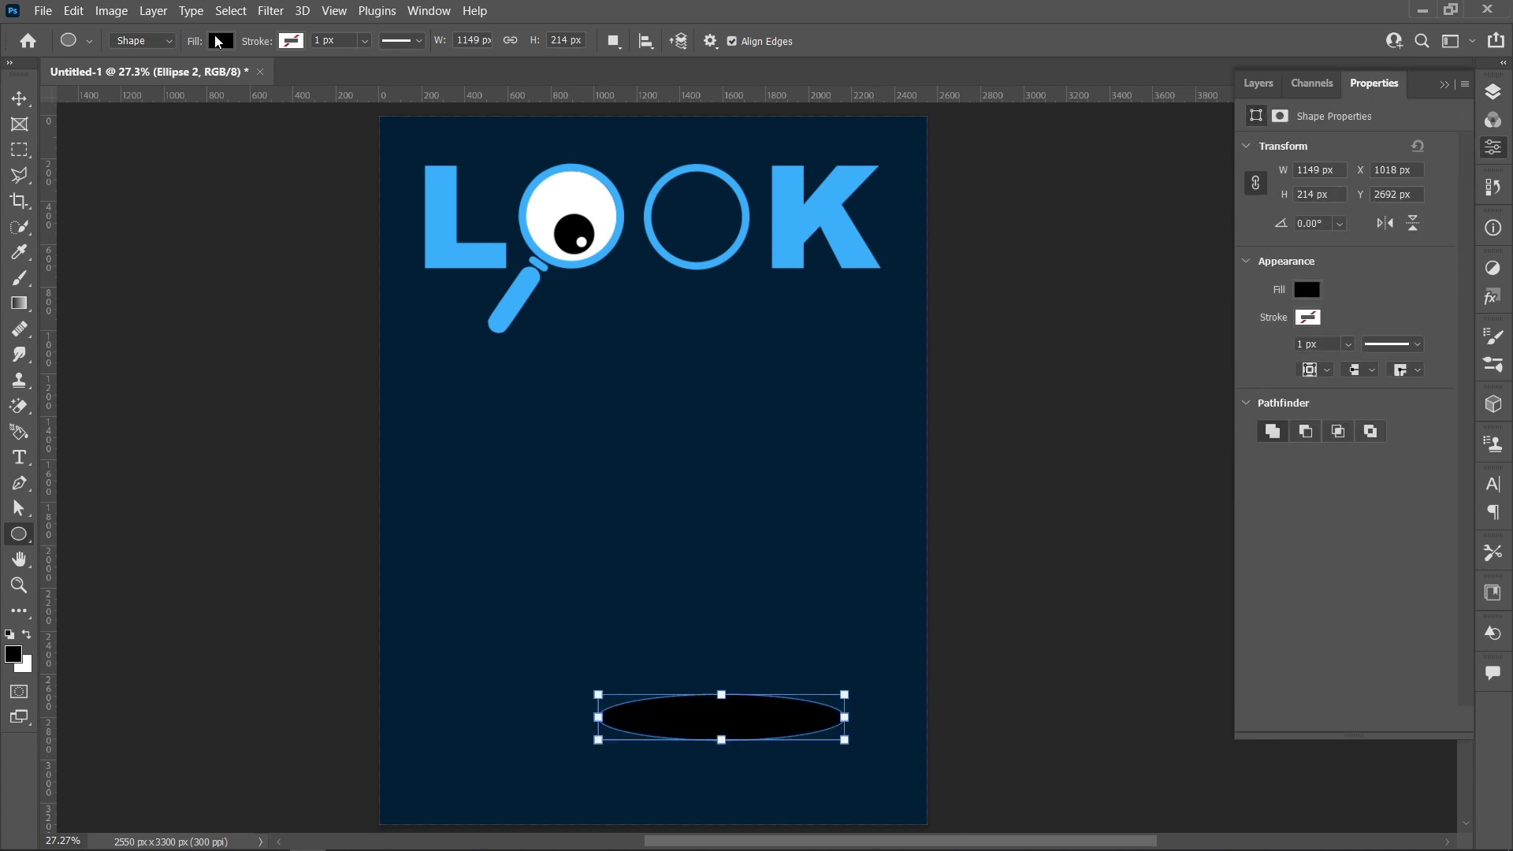
left_click(221, 41)
left_click(168, 145)
Move the ellipse down and stretch it wider, to about 1228 × 214 px
key("v")
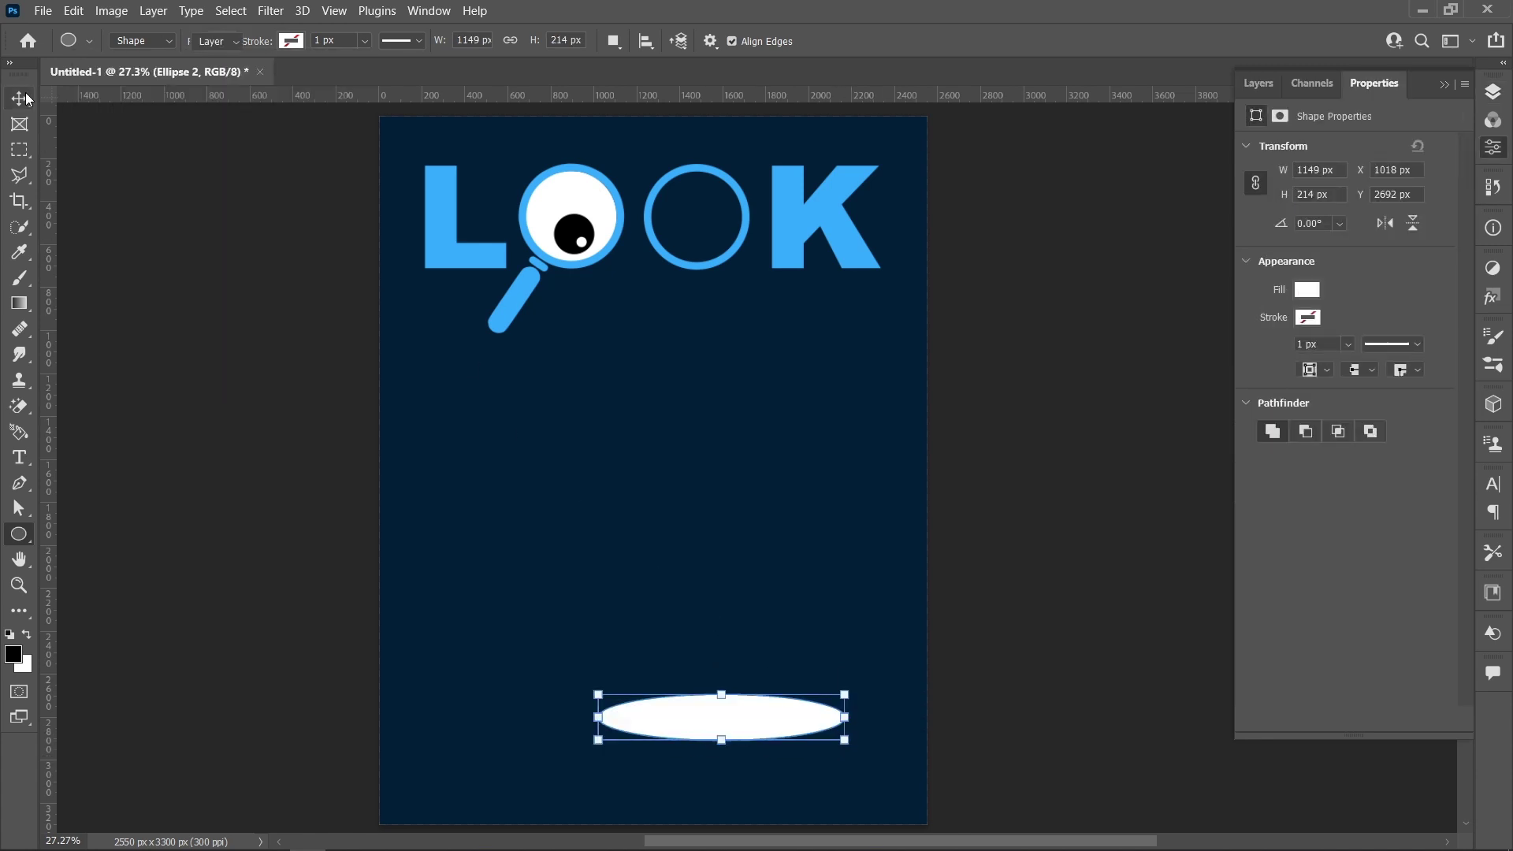
left_click_drag(739, 716, 759, 737)
left_click_drag(864, 737, 881, 737)
left_click(975, 43)
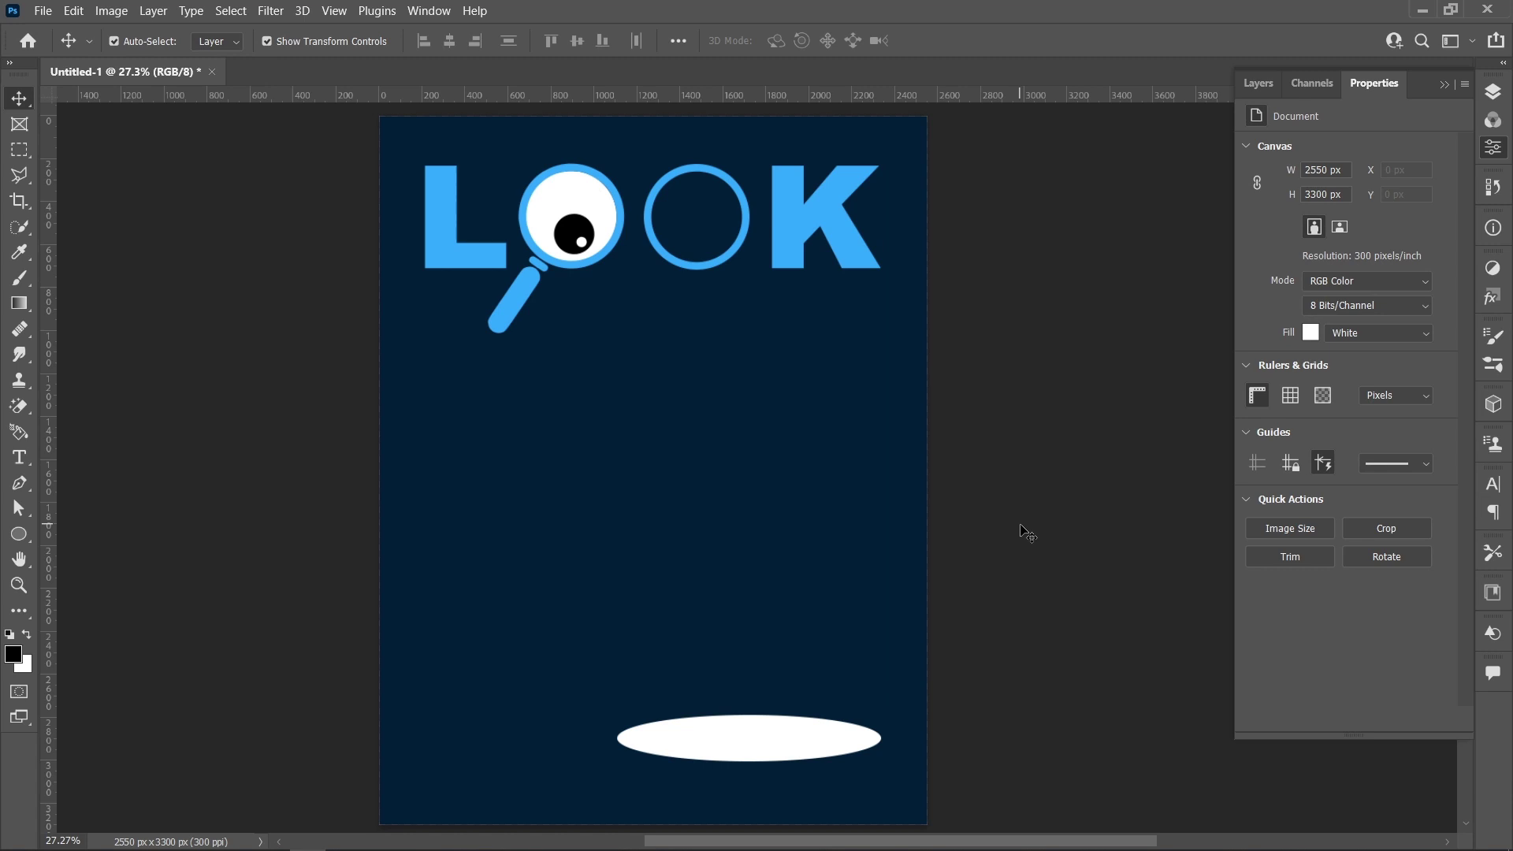
Place the DETECTIVE image as an embedded layer and scale it to about 48%
left_click(43, 10)
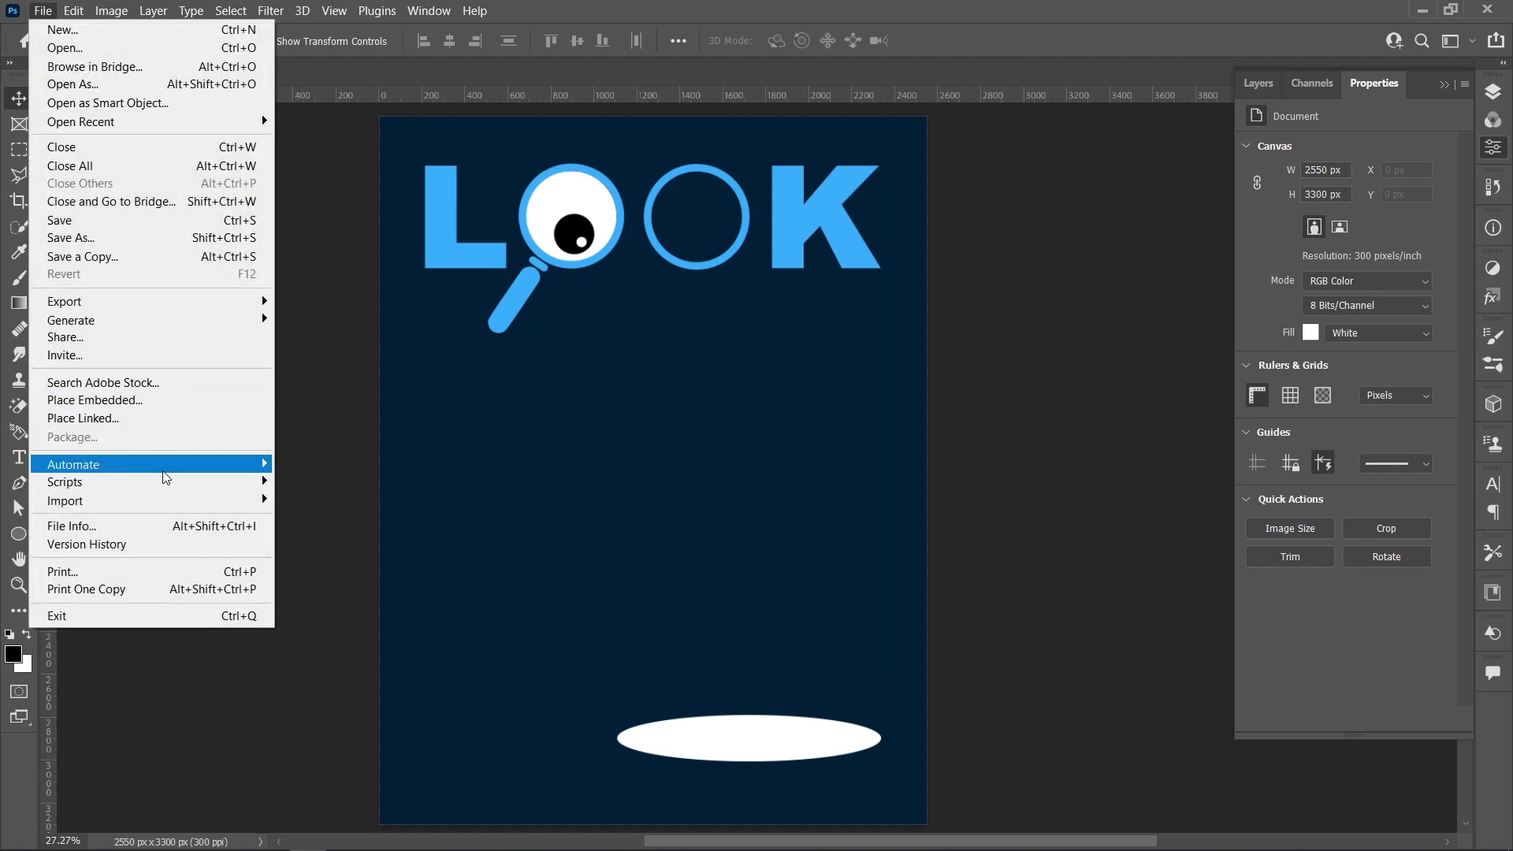
left_click(163, 401)
left_click(794, 297)
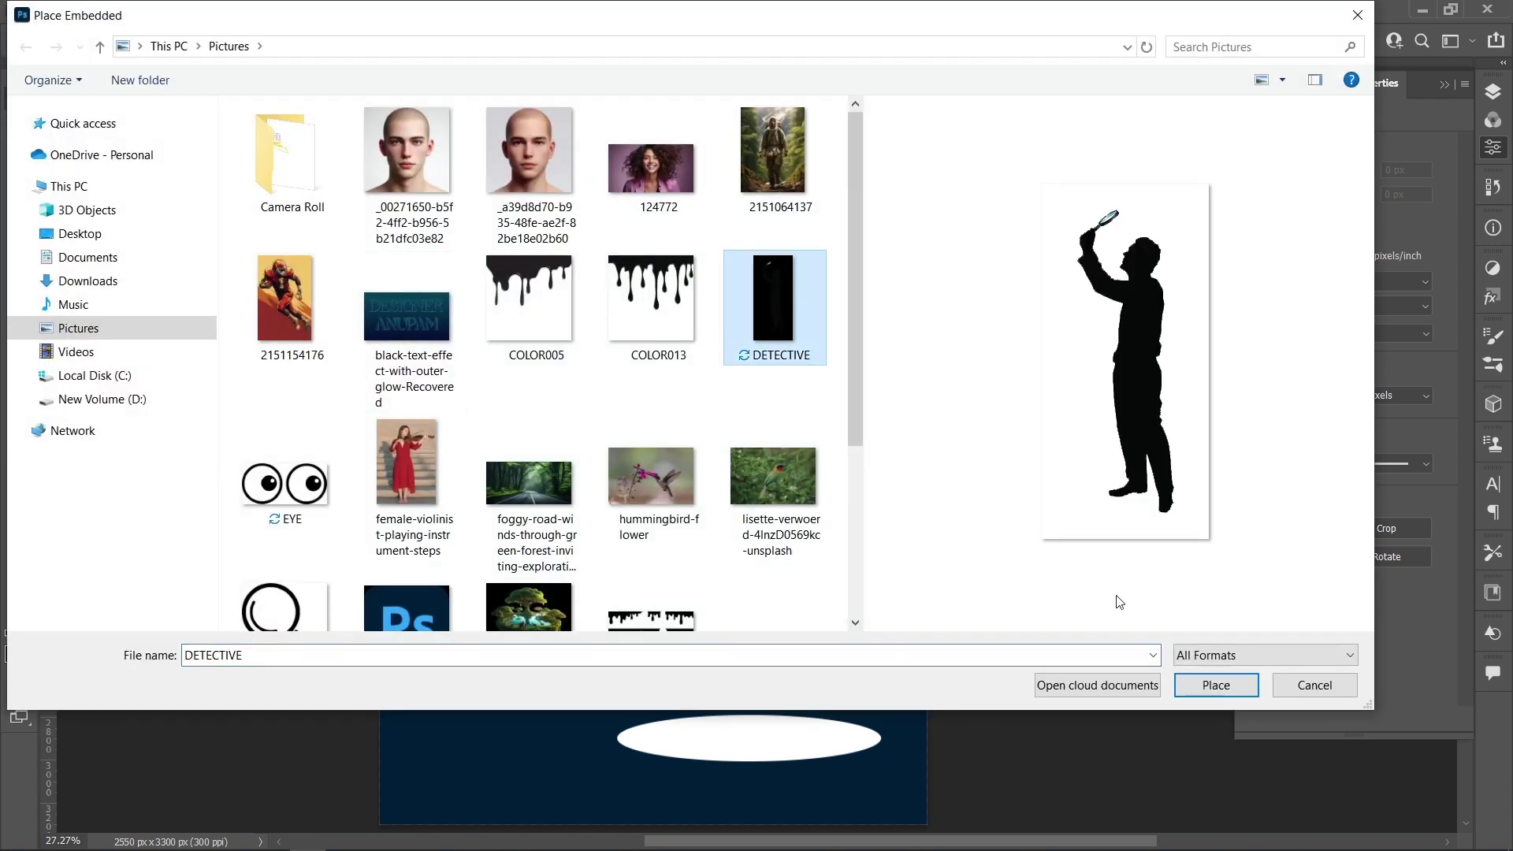
left_click(1214, 685)
left_click_drag(543, 253, 641, 463)
left_click(981, 45)
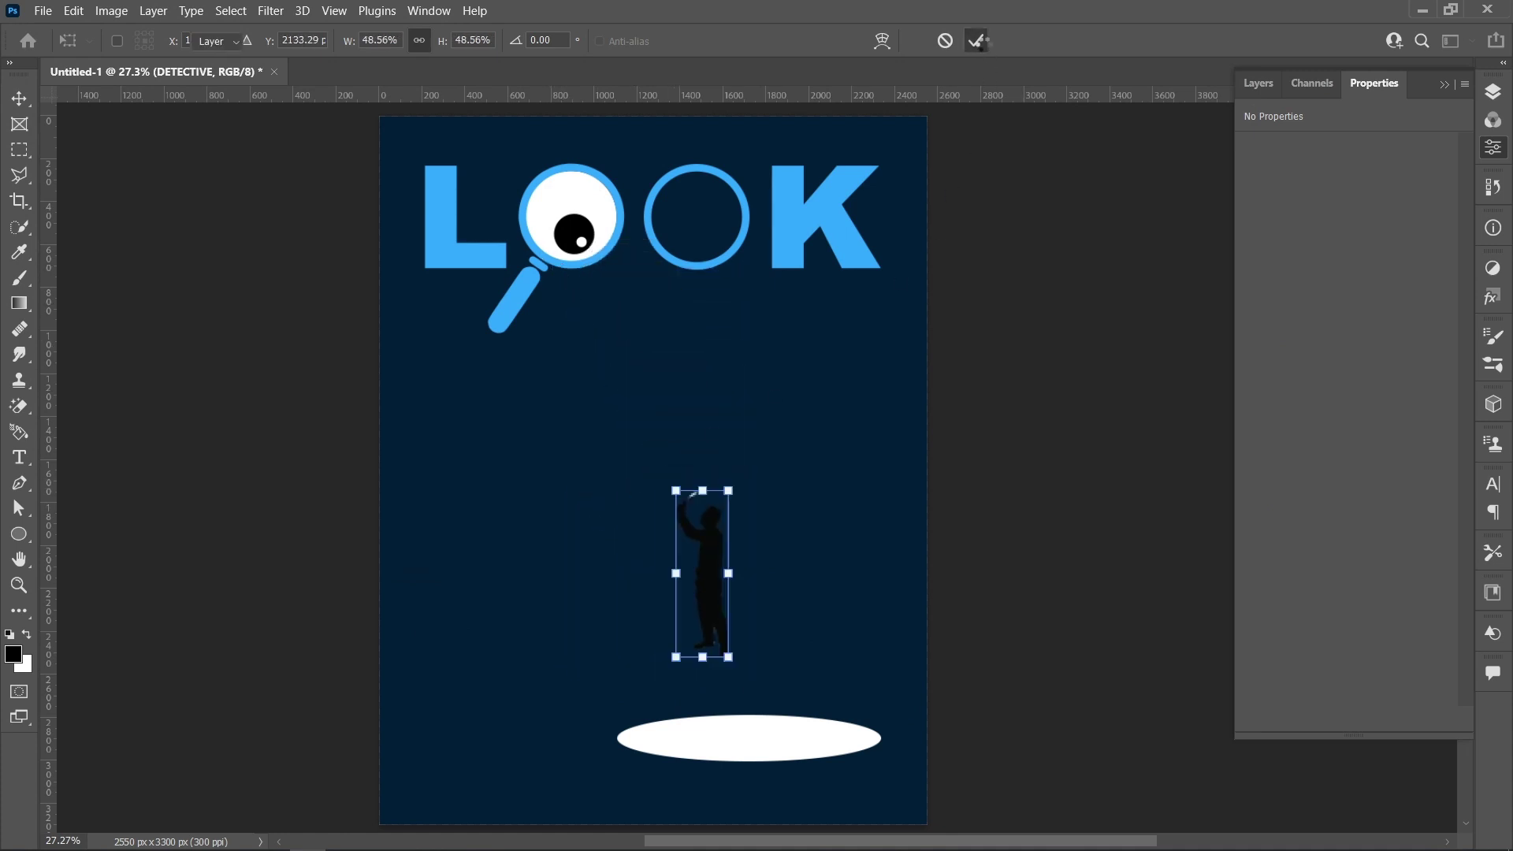
Stand the DETECTIVE silhouette on the white ellipse
left_click_drag(708, 577, 767, 654)
left_click(1007, 551)
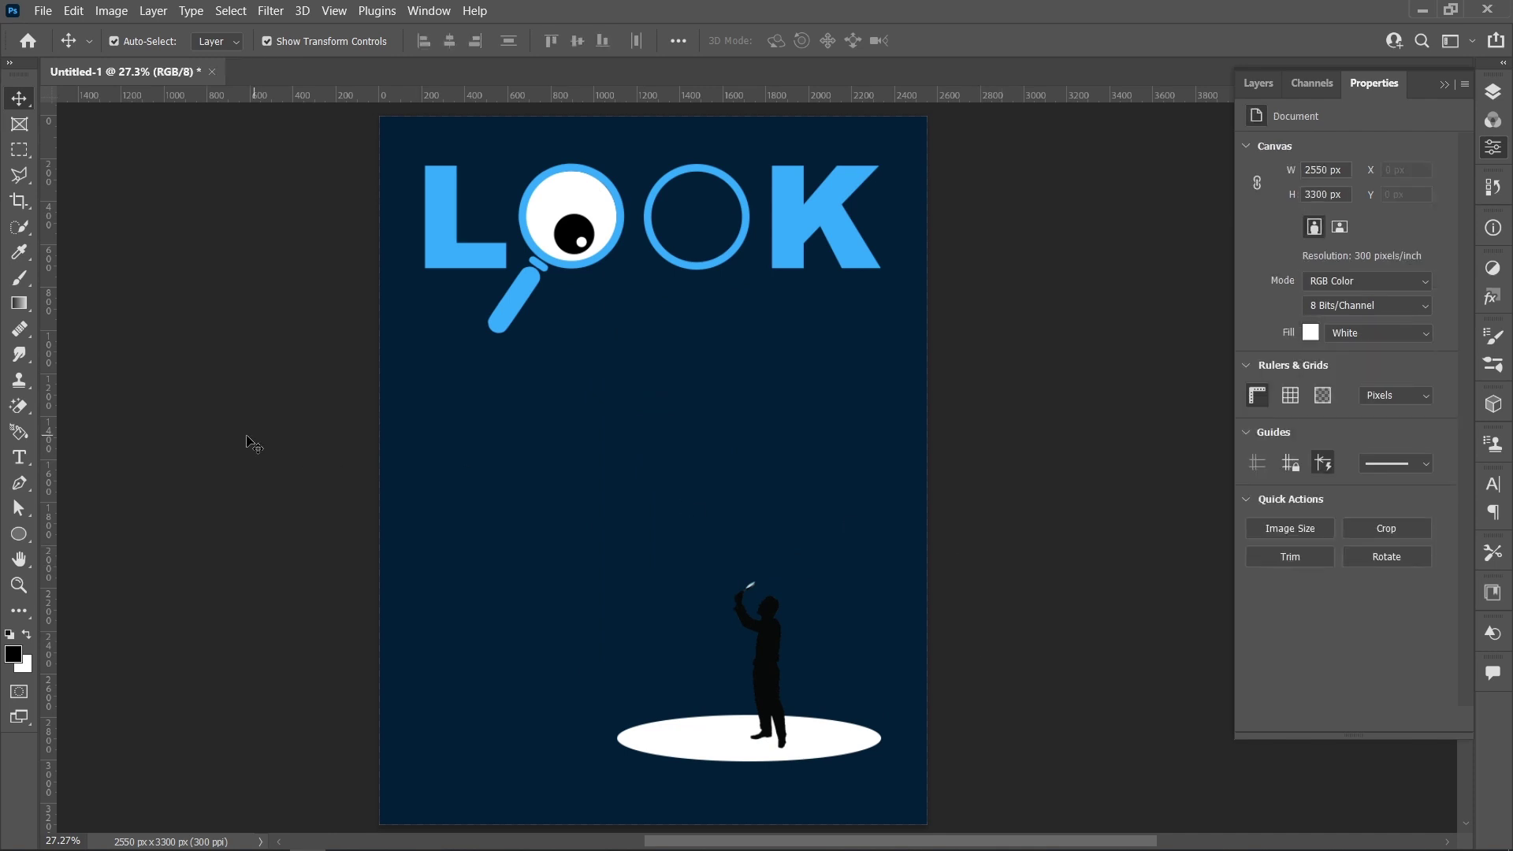
left_click(19, 482)
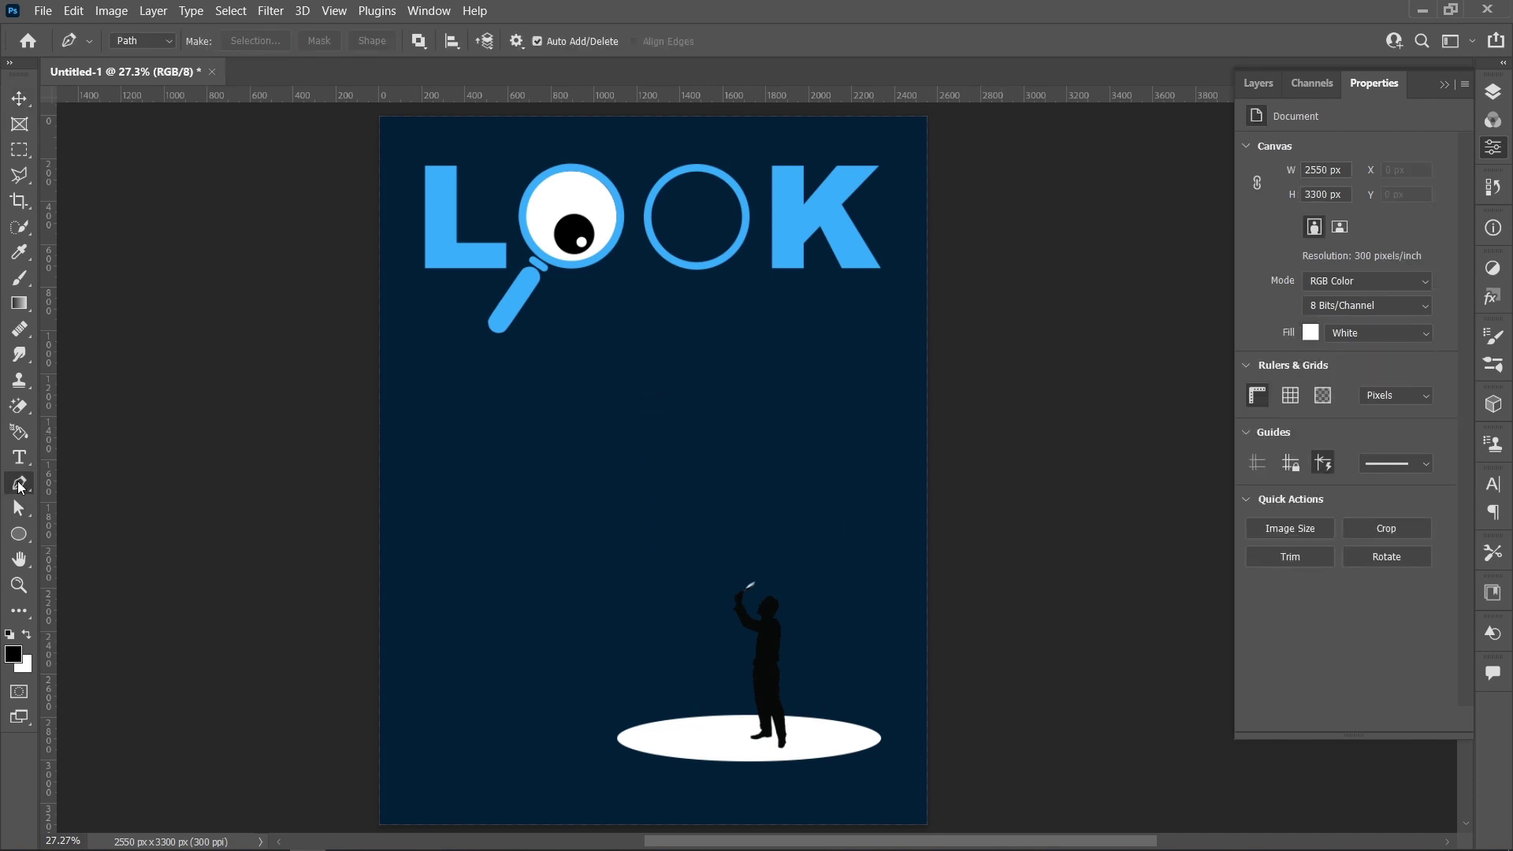
Trace a closed beam outline from the magnifier rim down around the ellipse's edges
left_click(527, 231)
left_click(618, 739)
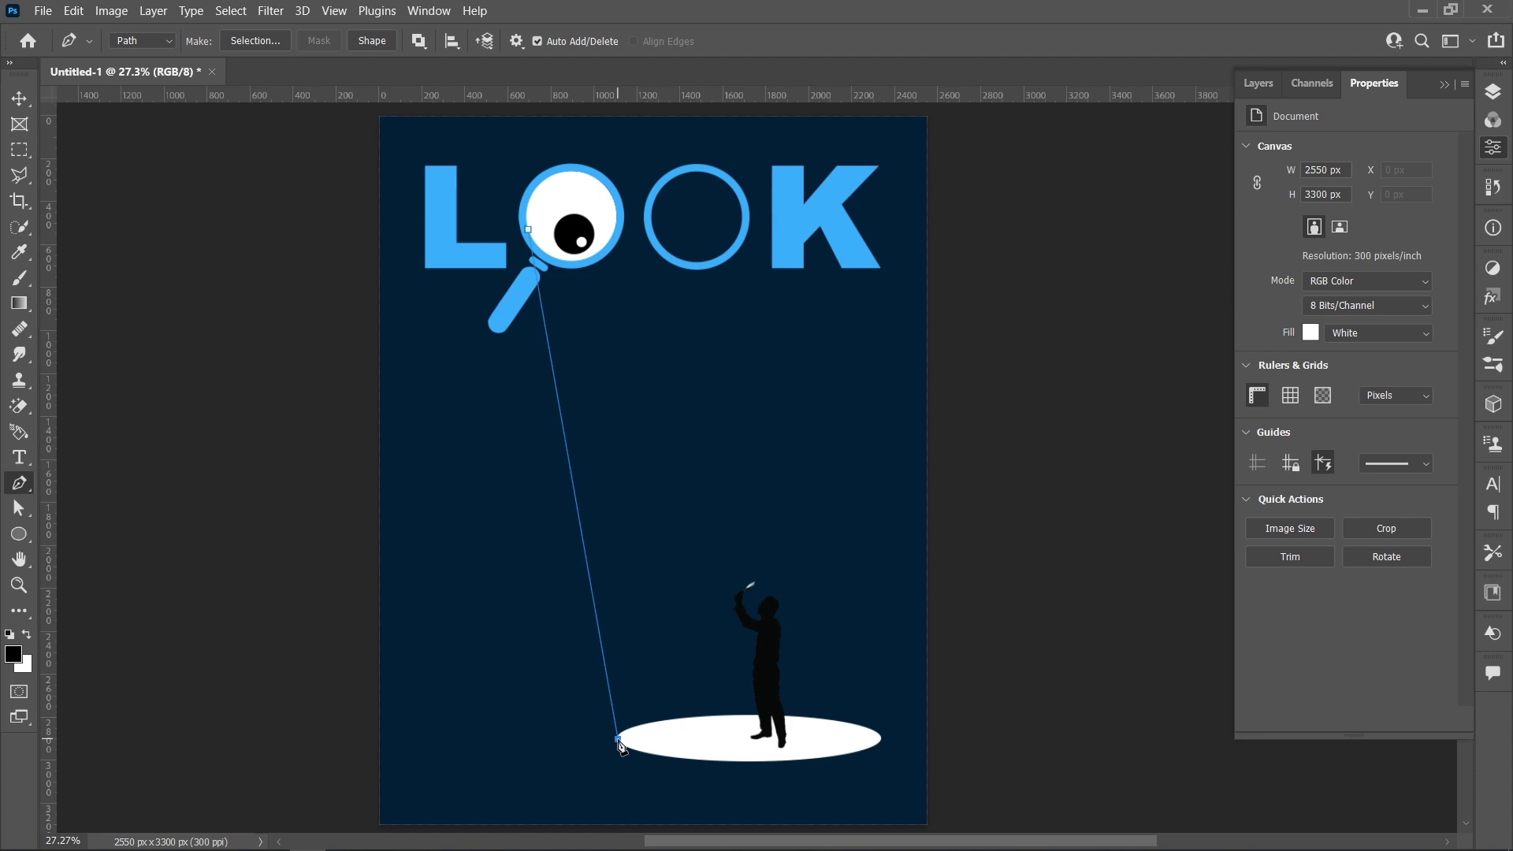
left_click_drag(760, 758, 836, 761)
left_click(881, 740)
left_click(608, 190)
left_click(528, 228)
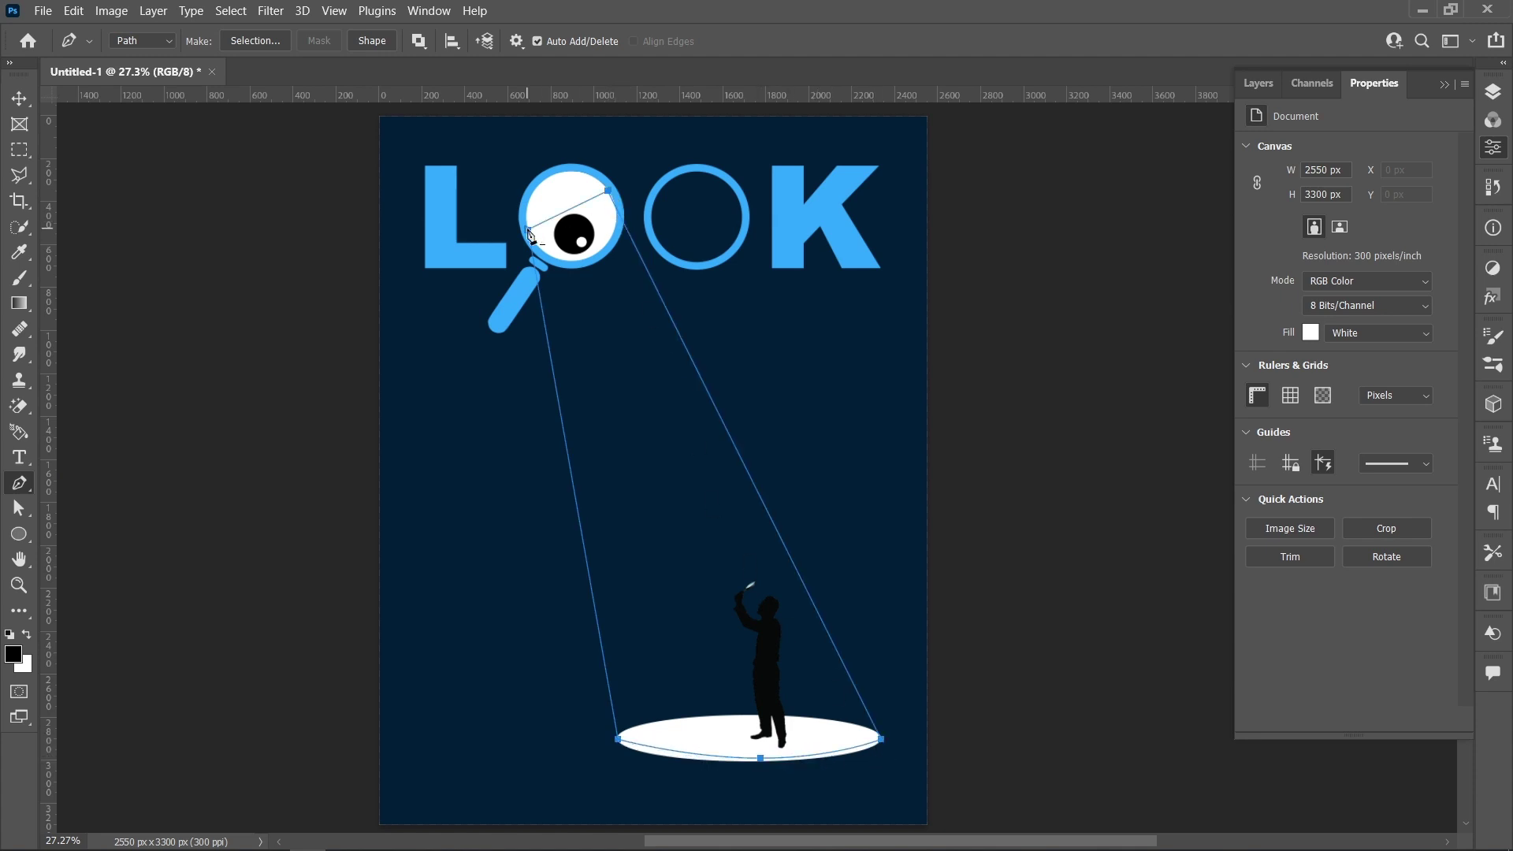
Turn the beam outline into a white-filled shape layer
left_click(372, 41)
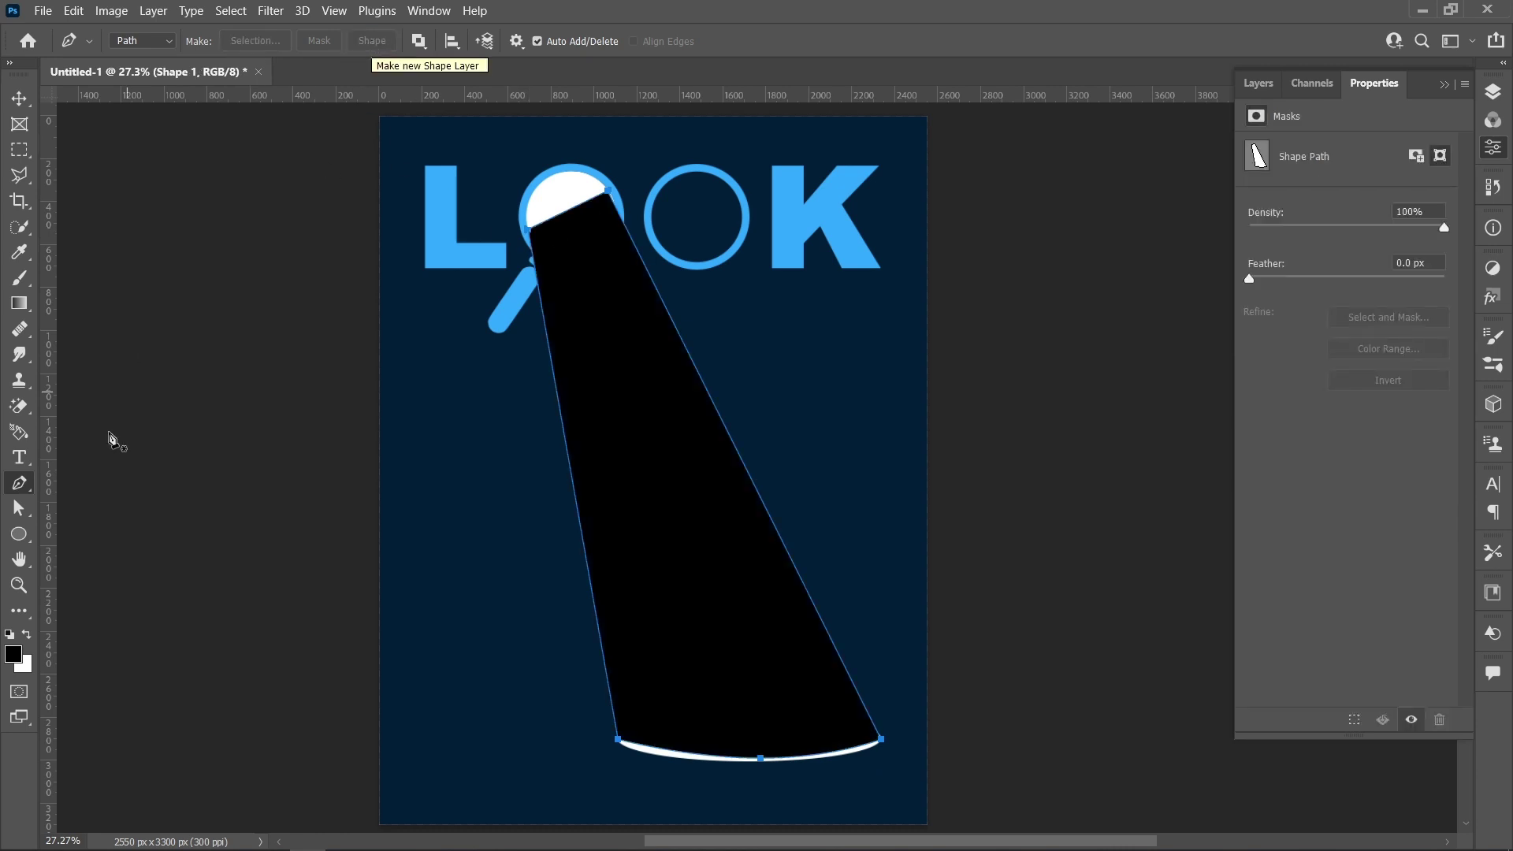
left_click(19, 533)
left_click(221, 40)
left_click(99, 143)
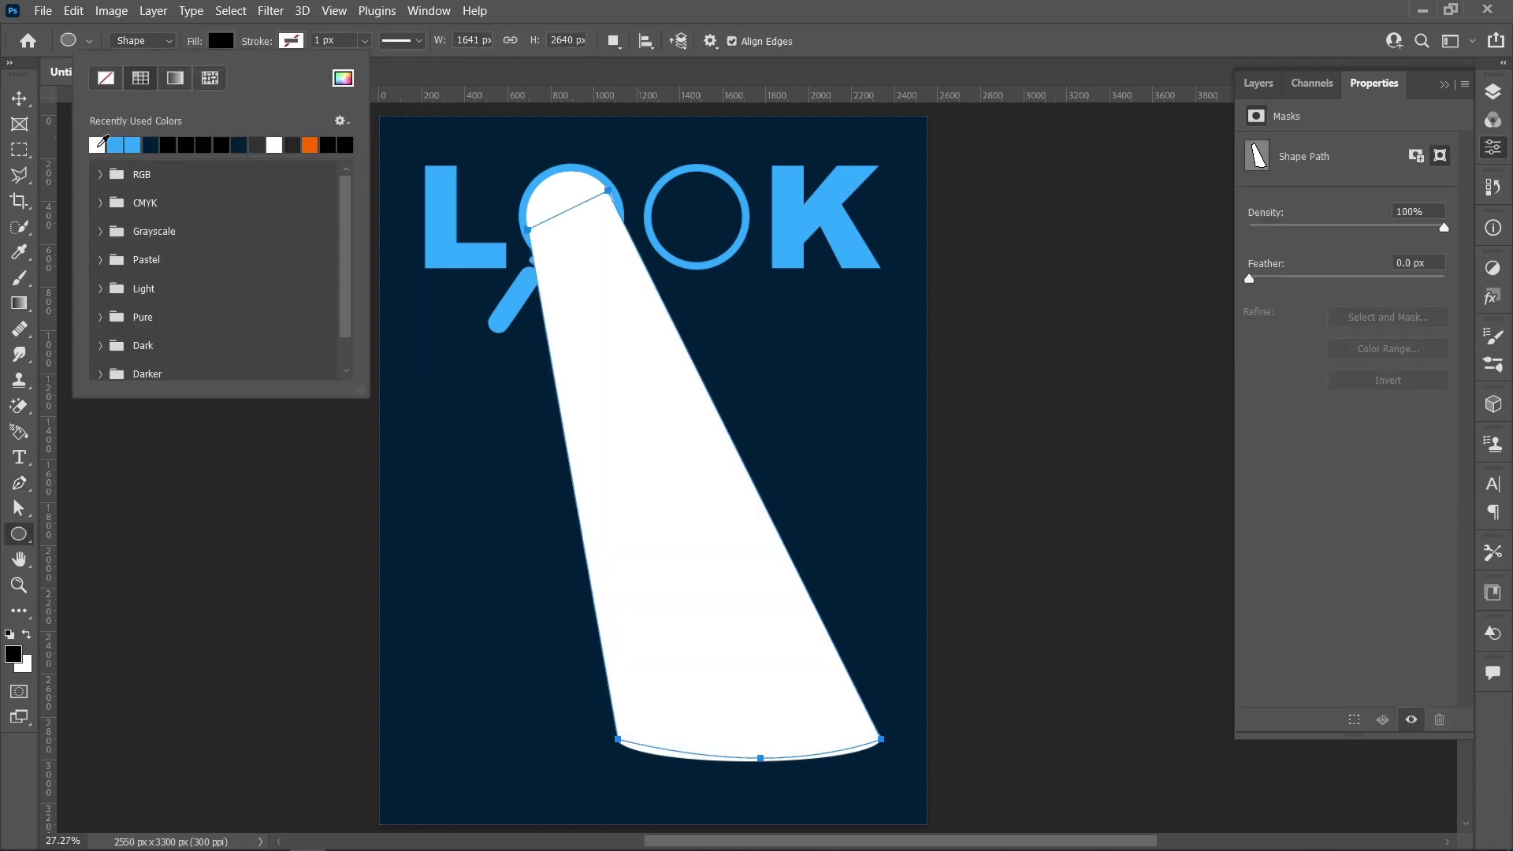
key("v")
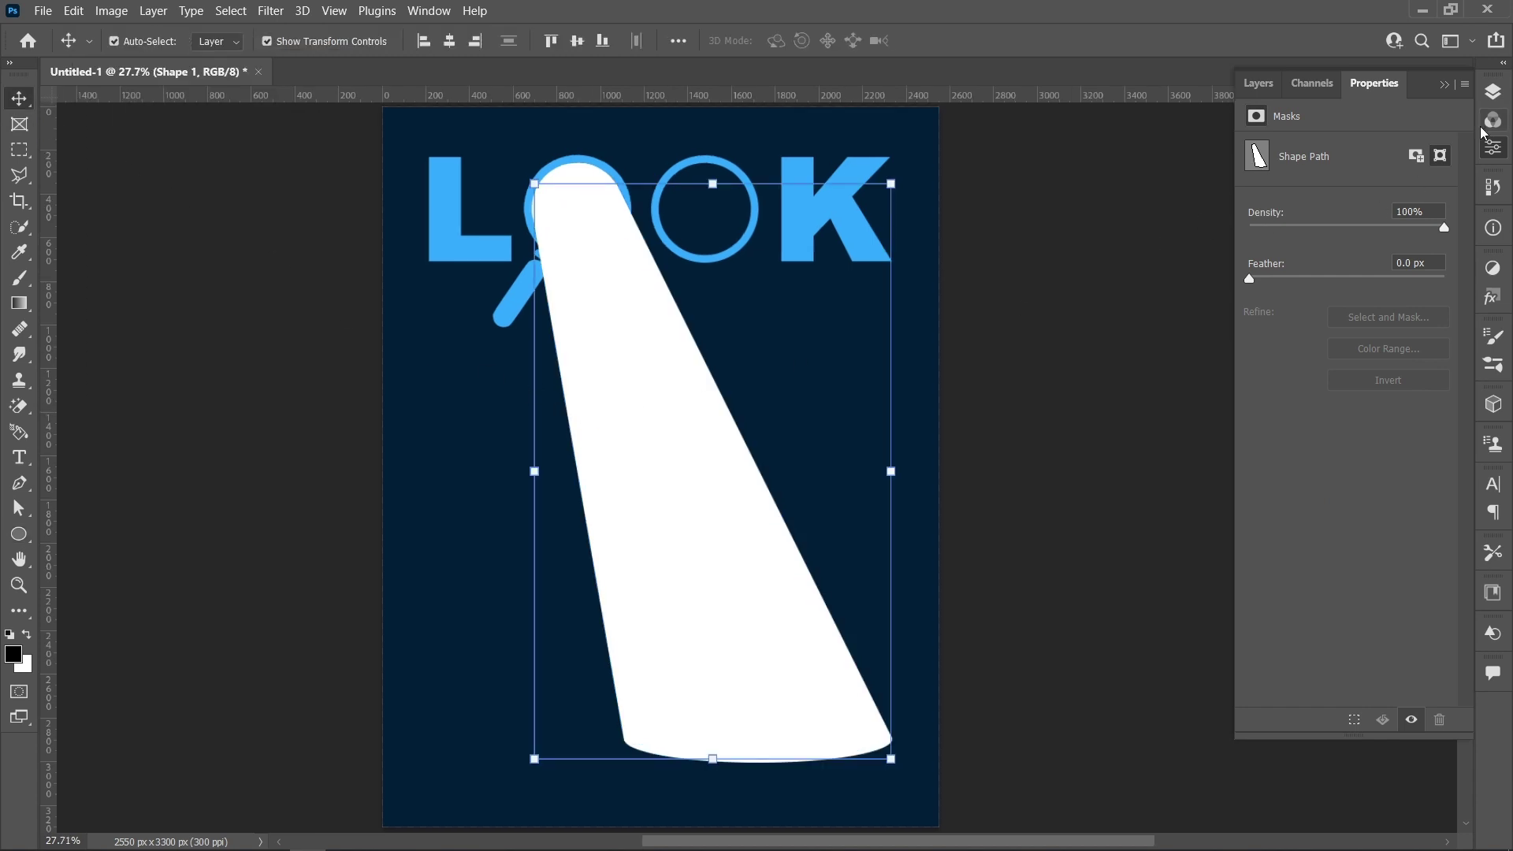
left_click(1494, 87)
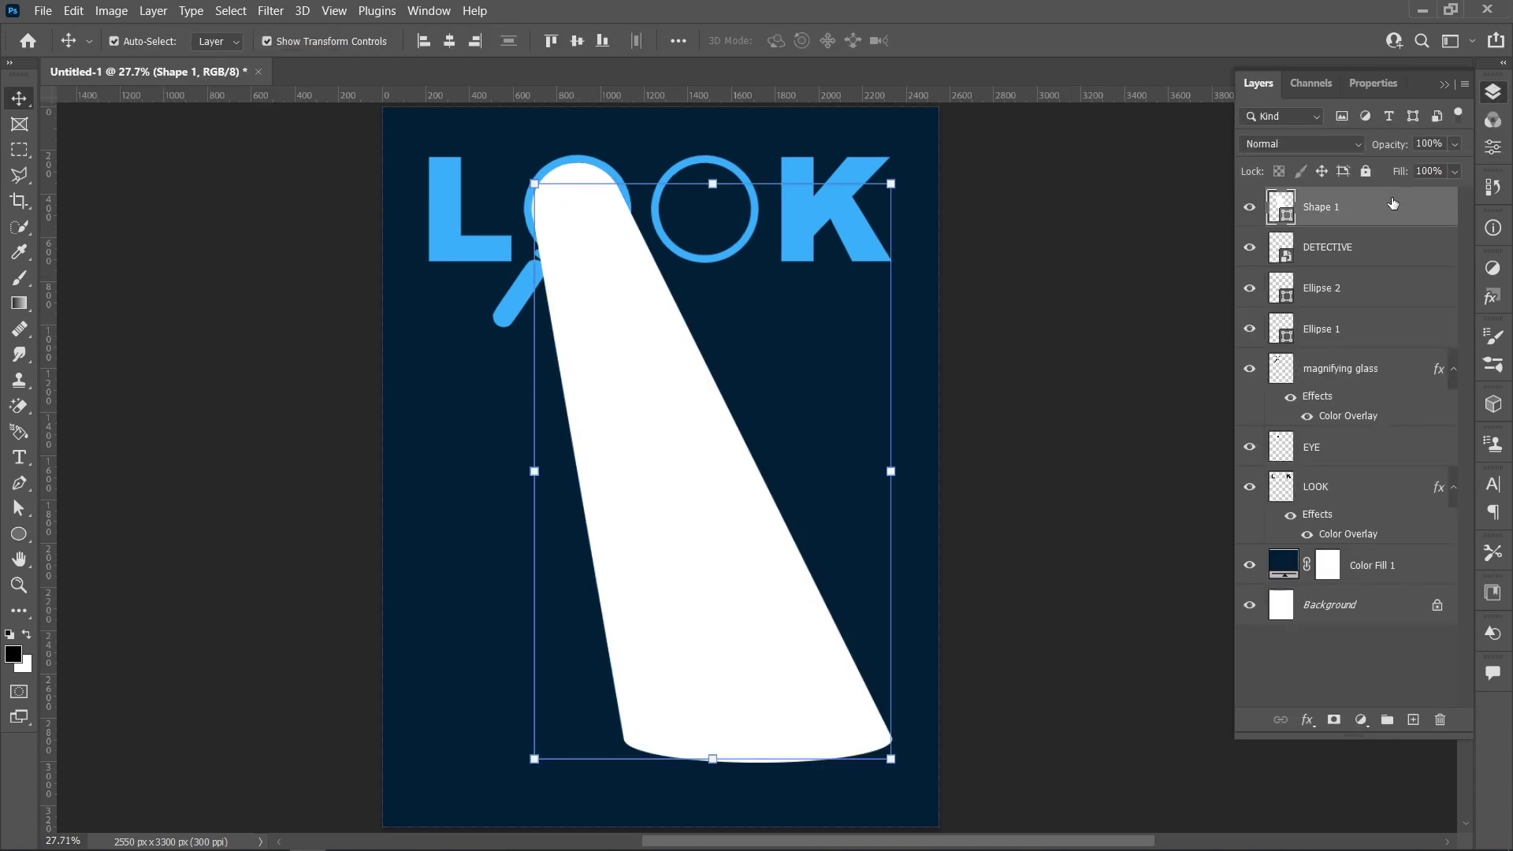
Mask the beam layer with a black-to-white gradient and set its opacity to 50%
left_click(1334, 719)
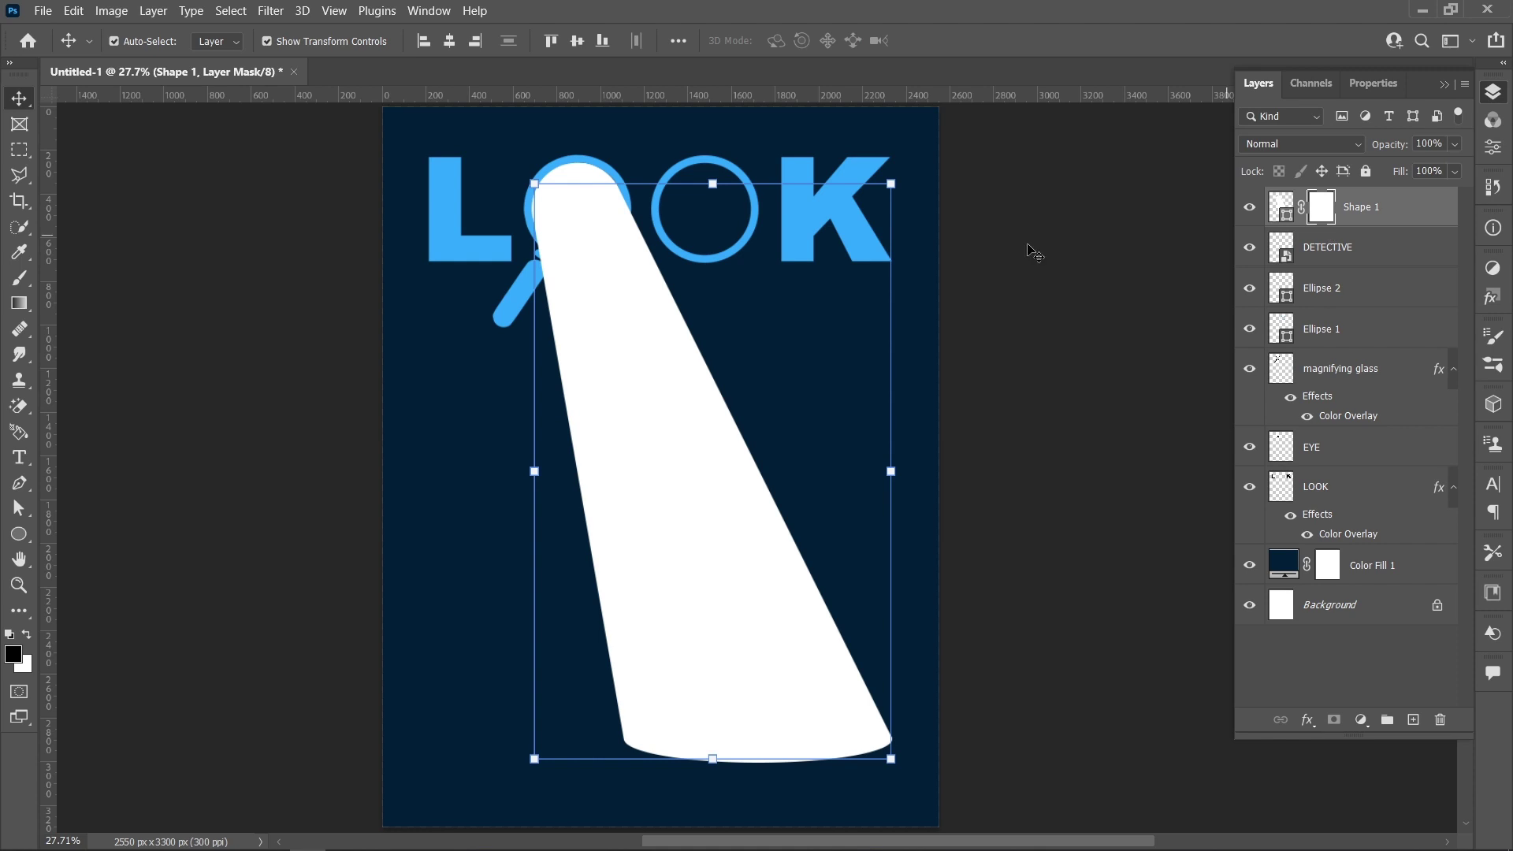
left_click(19, 303)
left_click(172, 44)
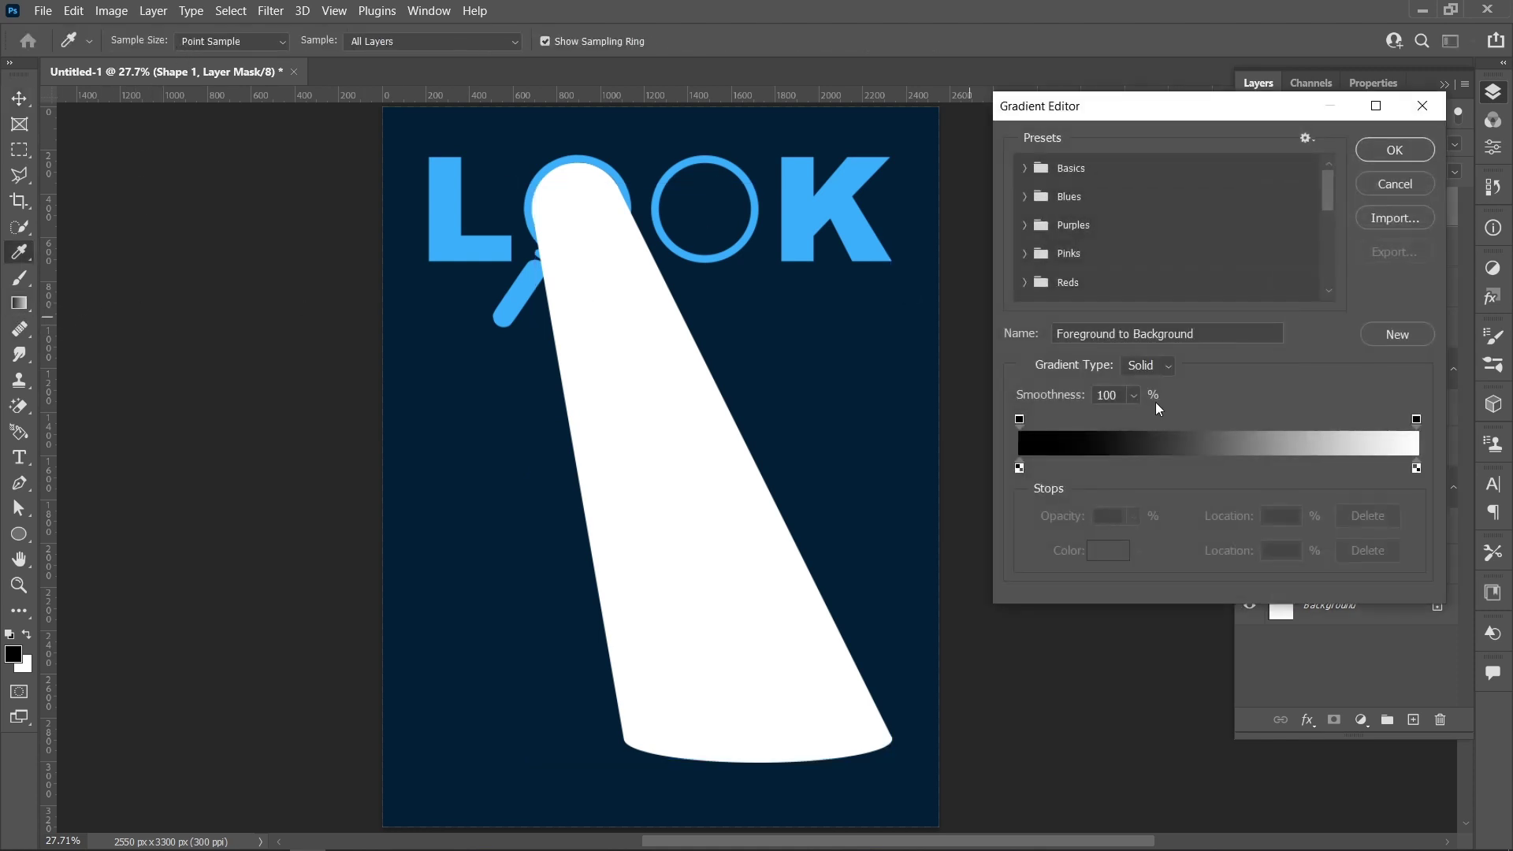
left_click(1380, 157)
left_click_drag(723, 617, 639, 397)
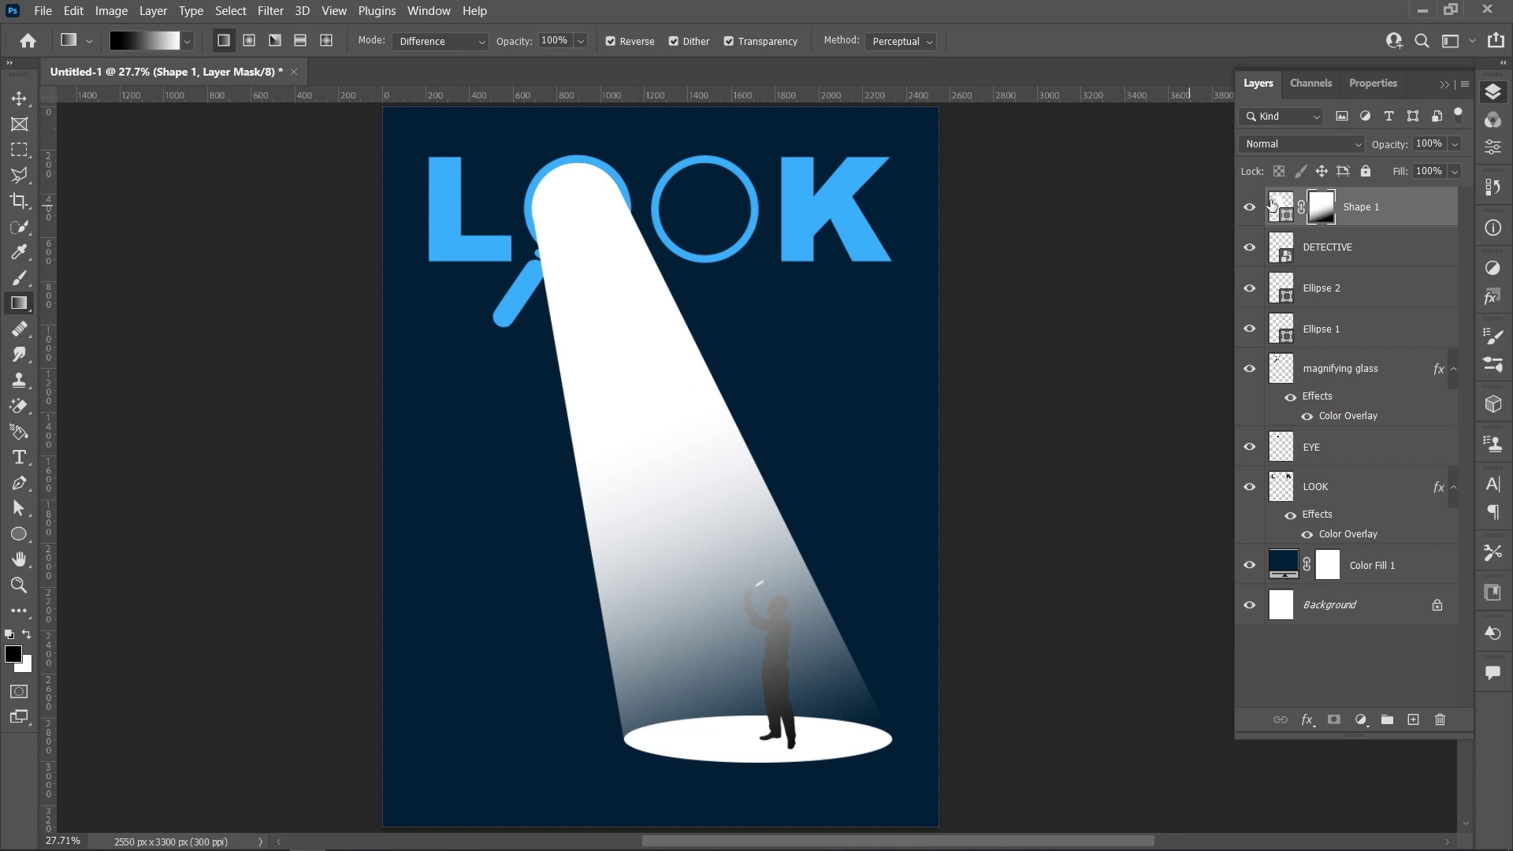
type("50")
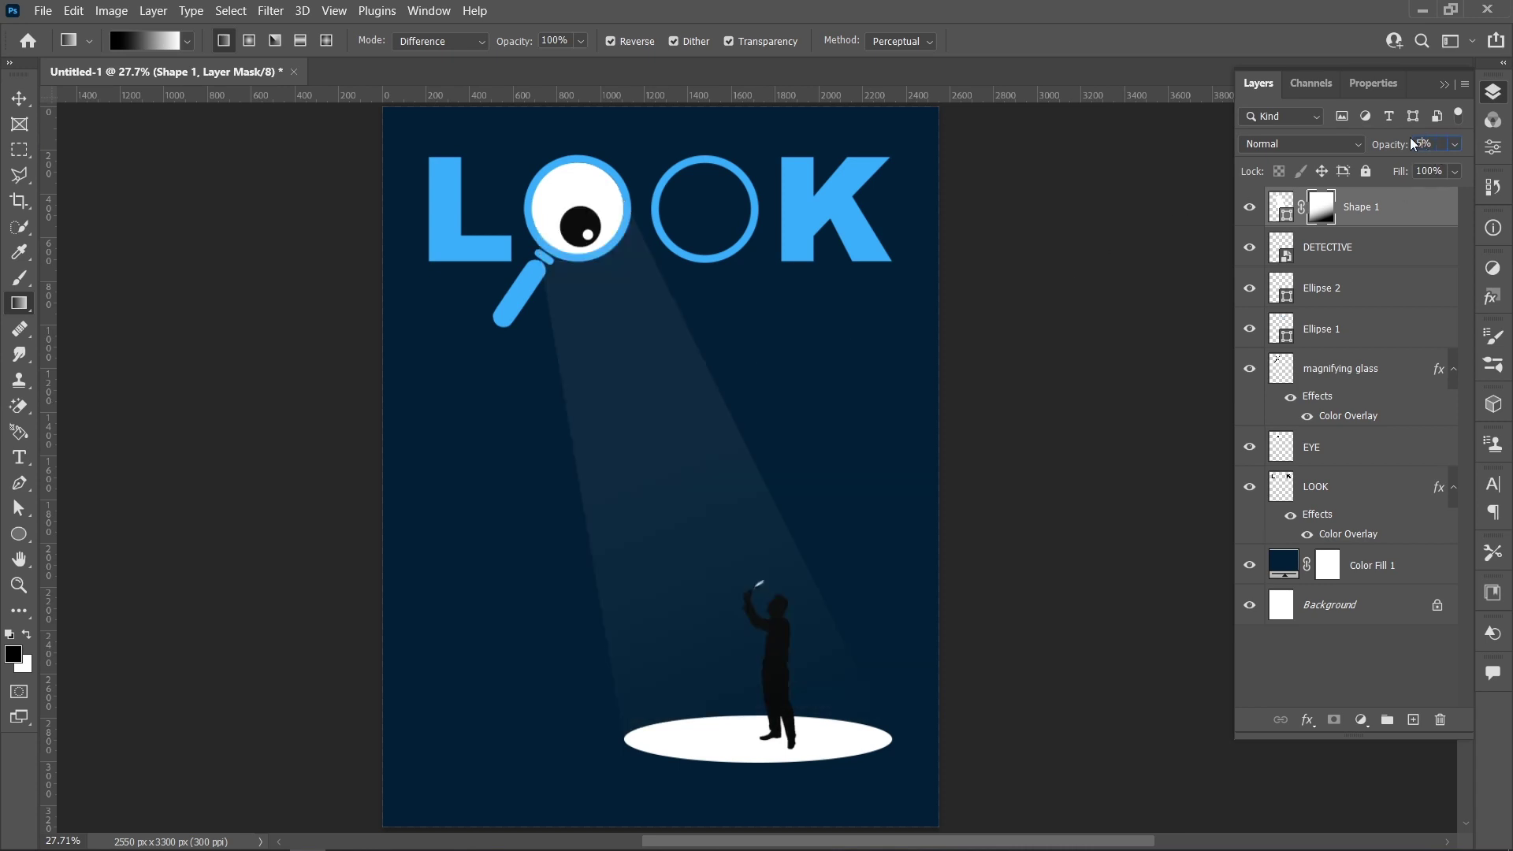
type("v")
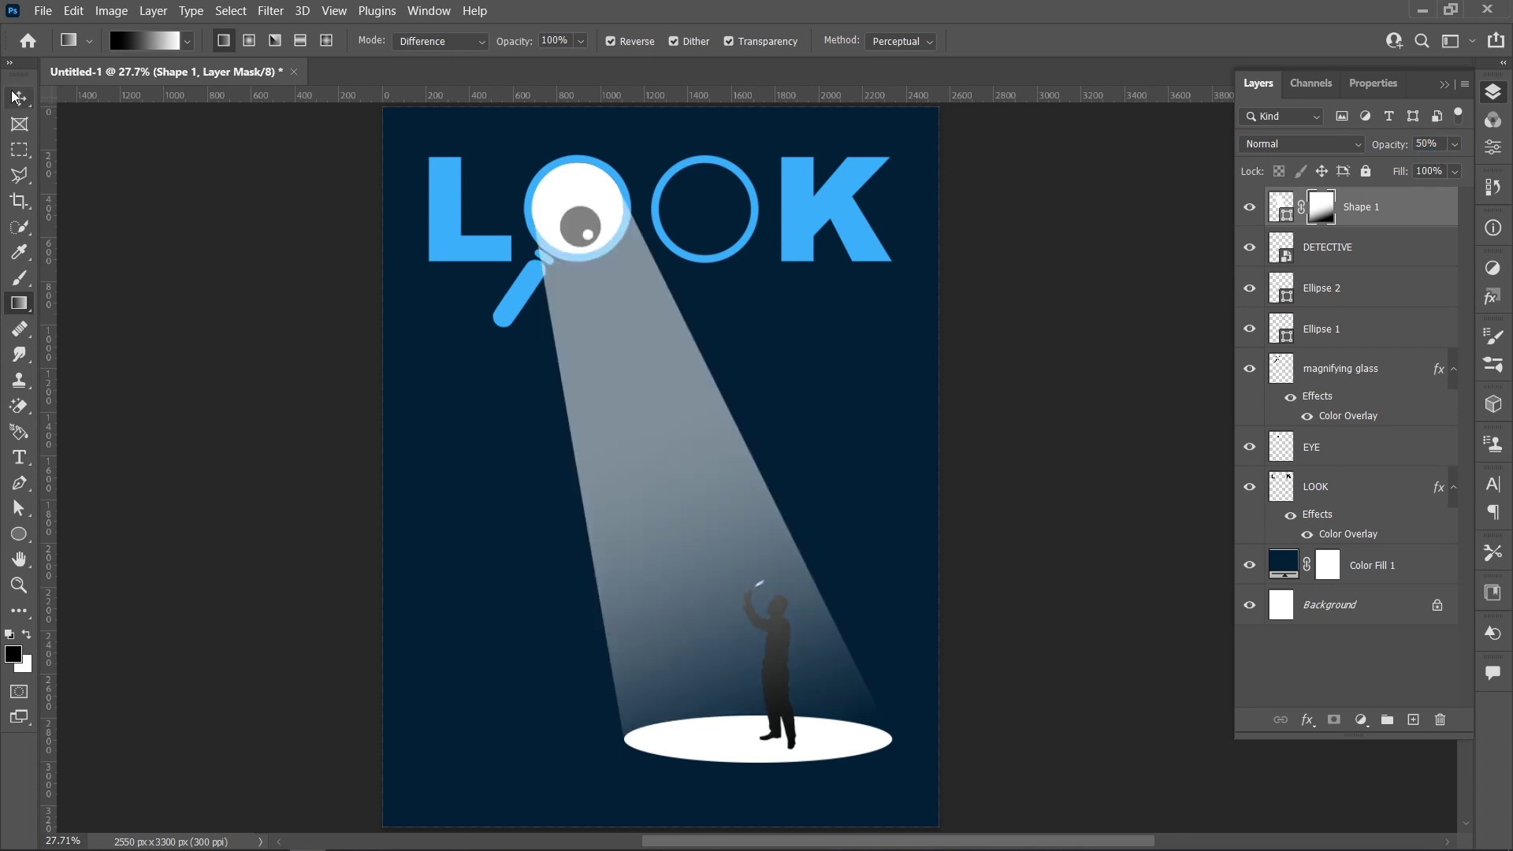
left_click(294, 251)
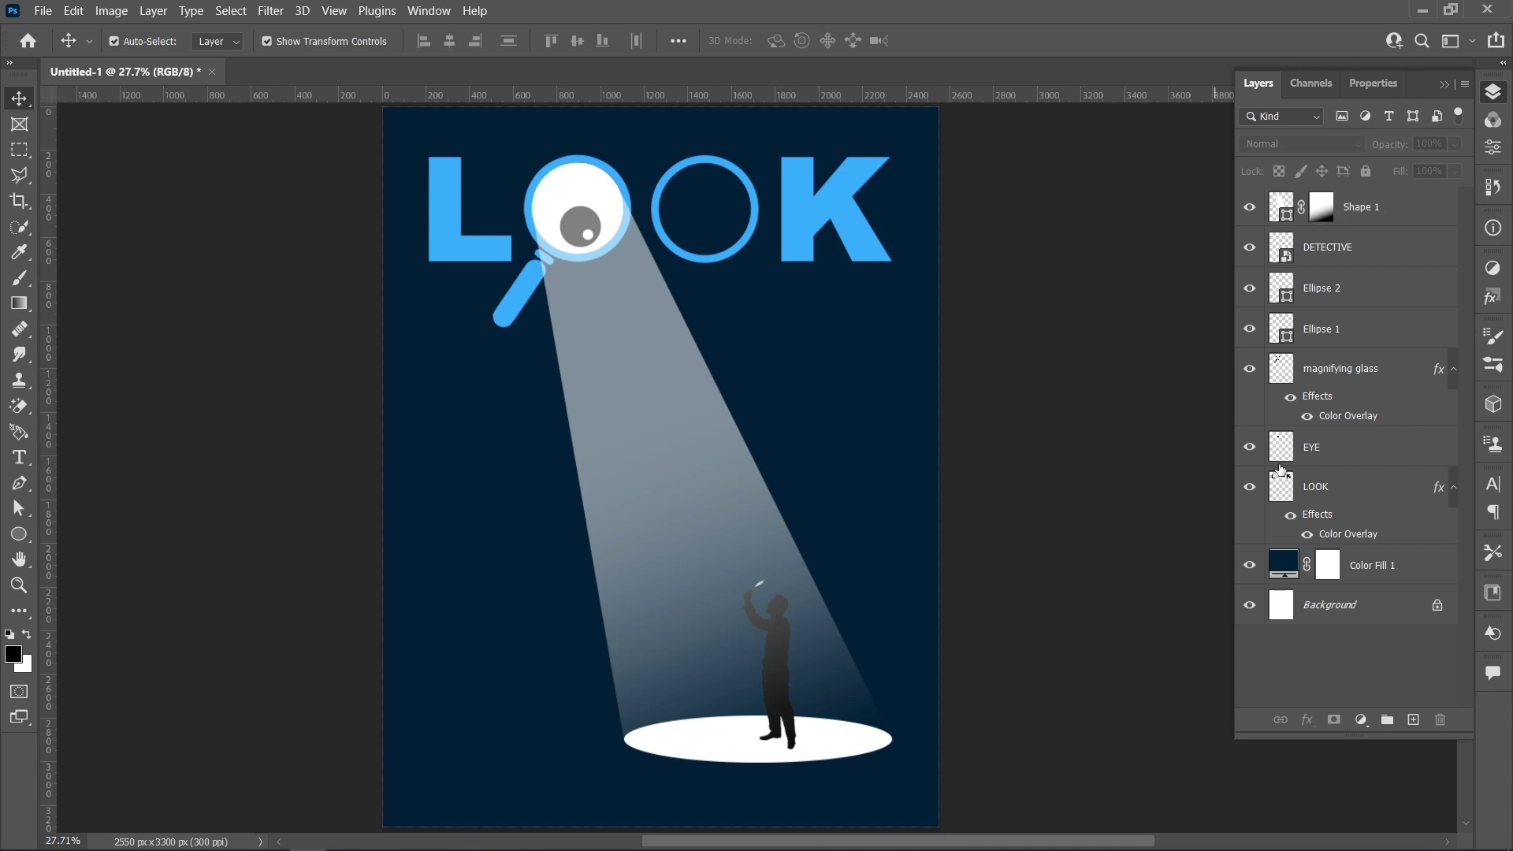
Duplicate the DETECTIVE layer, then flip, rotate and warp the copy into a slanted shadow
left_click(1363, 327)
left_click_drag(1383, 243, 1413, 720)
left_click(1387, 293)
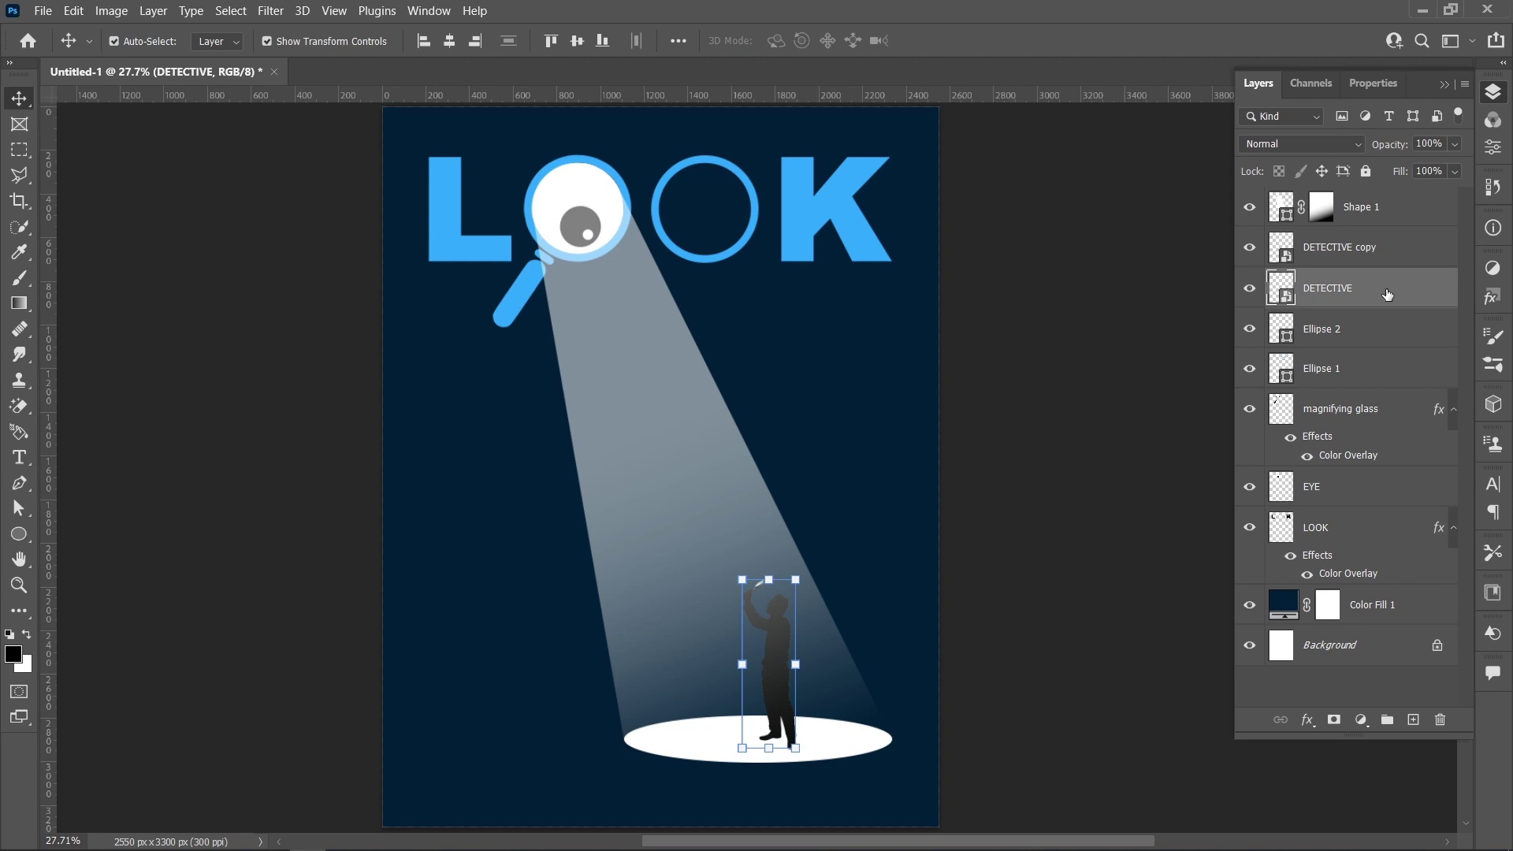
key("ctrl+t")
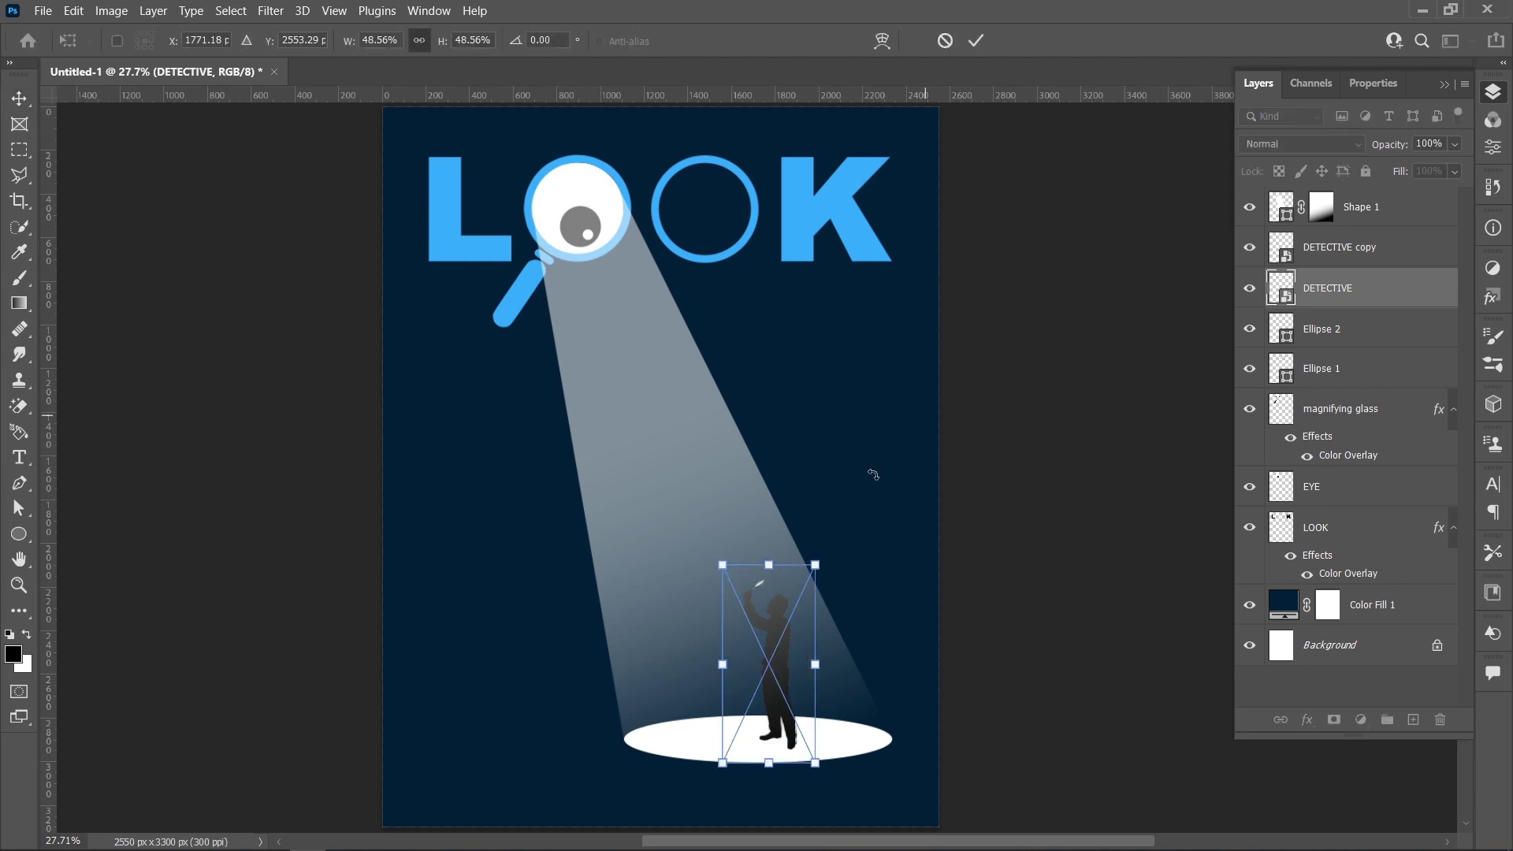
right_click(774, 661)
left_click(810, 638)
left_click_drag(790, 627, 789, 778)
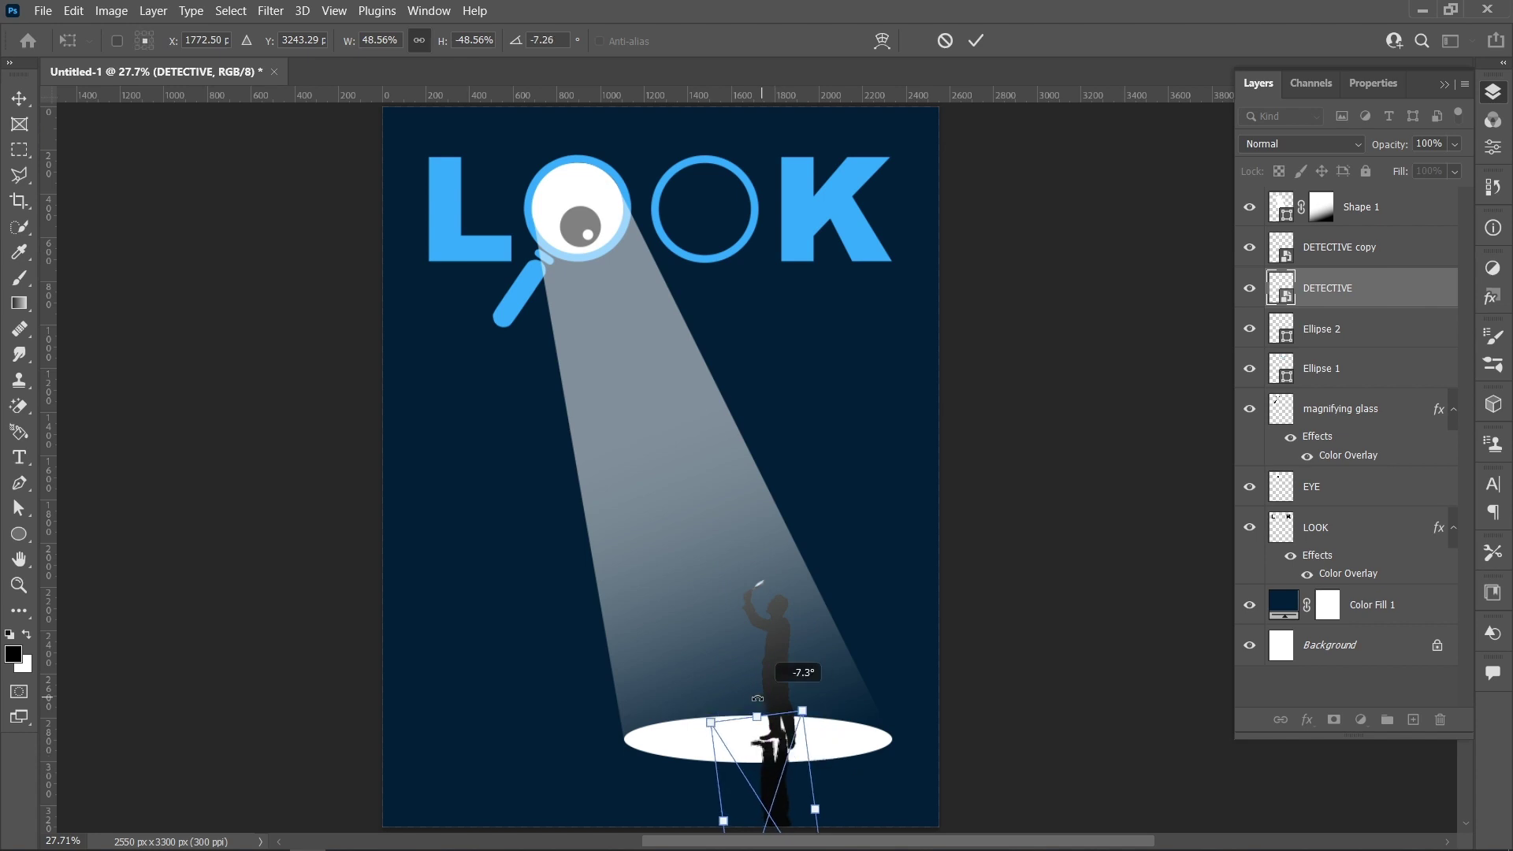
left_click_drag(726, 819, 799, 726)
right_click(790, 754)
left_click(824, 578)
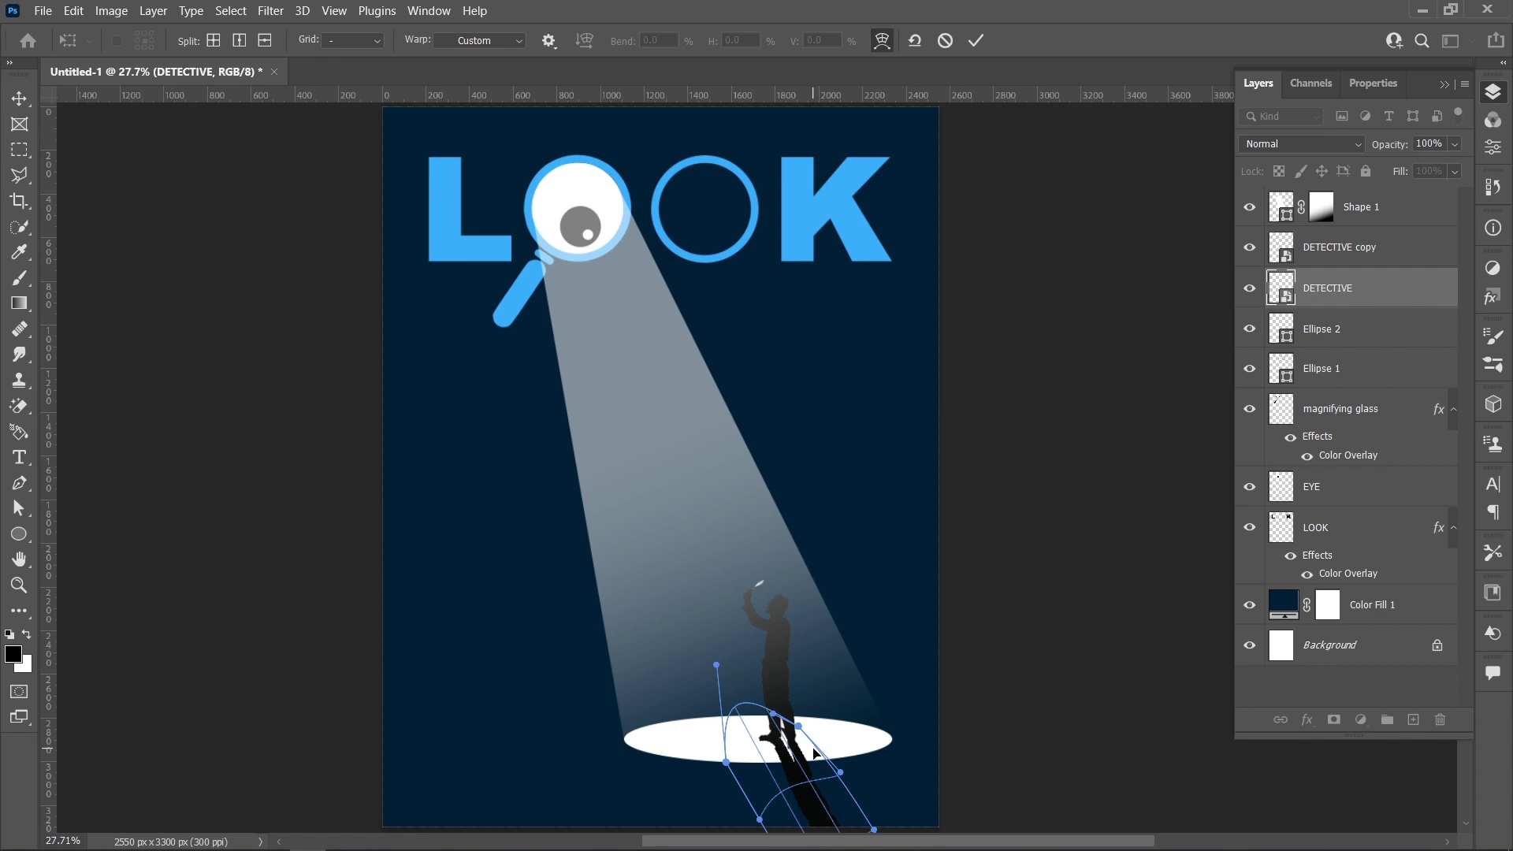
left_click(976, 41)
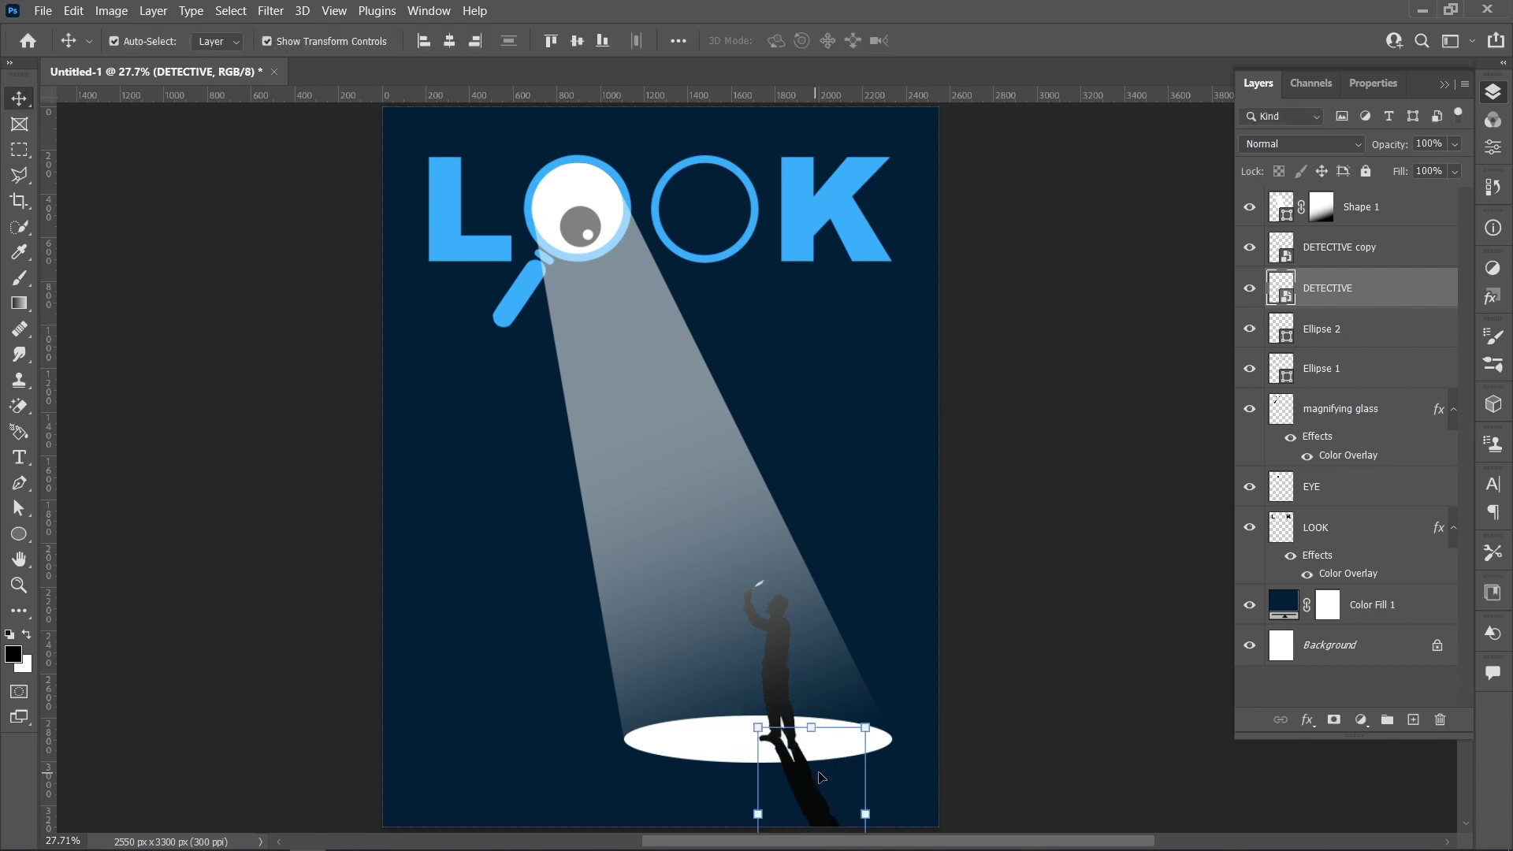
Rasterize the shadow layer, erase its excess, and set its opacity to 70%
right_click(1367, 292)
left_click(1331, 408)
left_click_drag(20, 407, 79, 405)
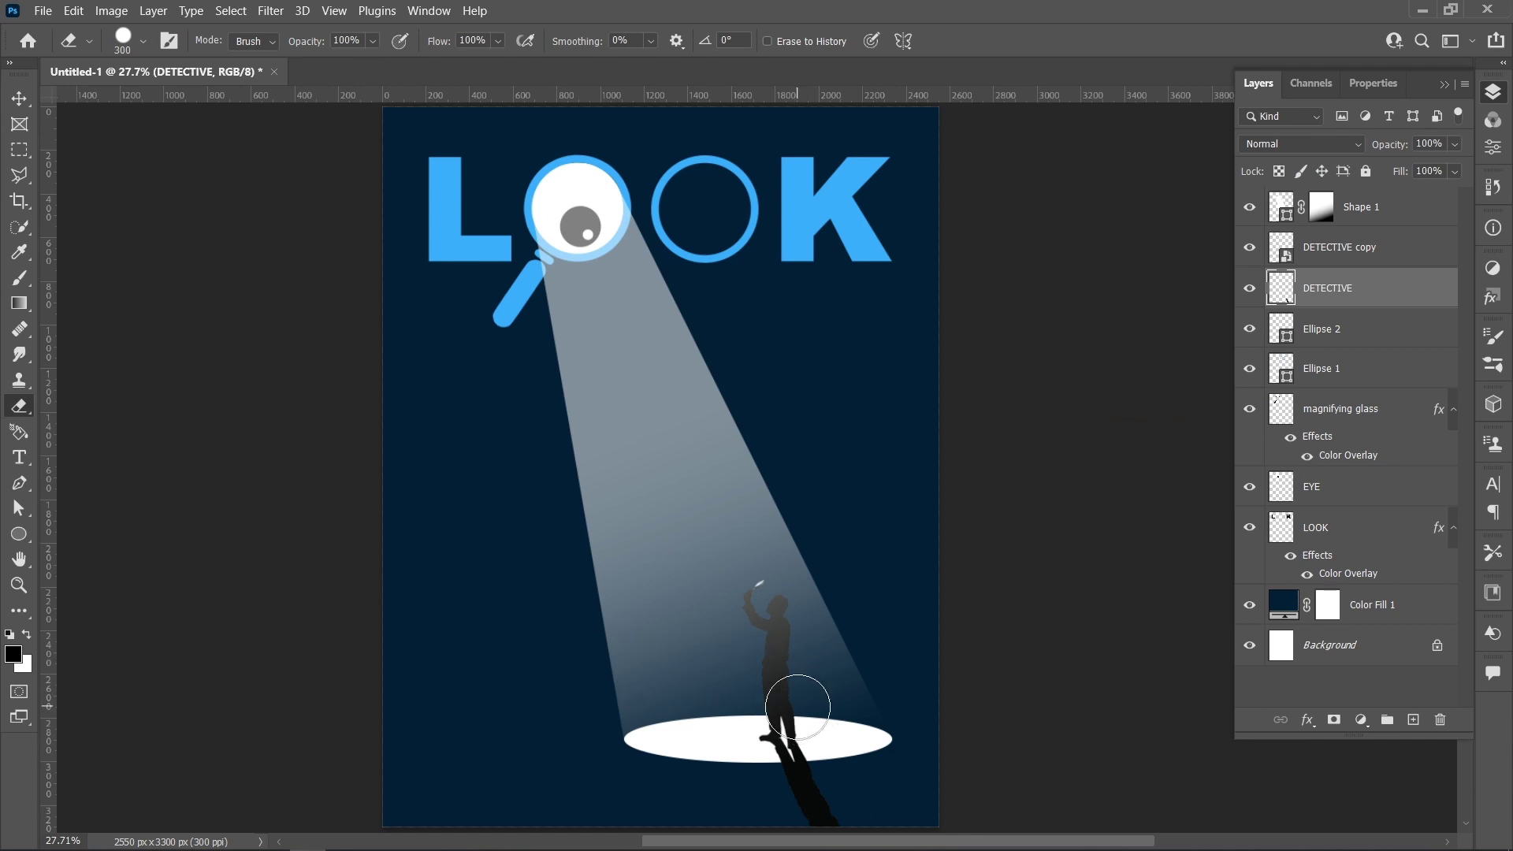
left_click(19, 99)
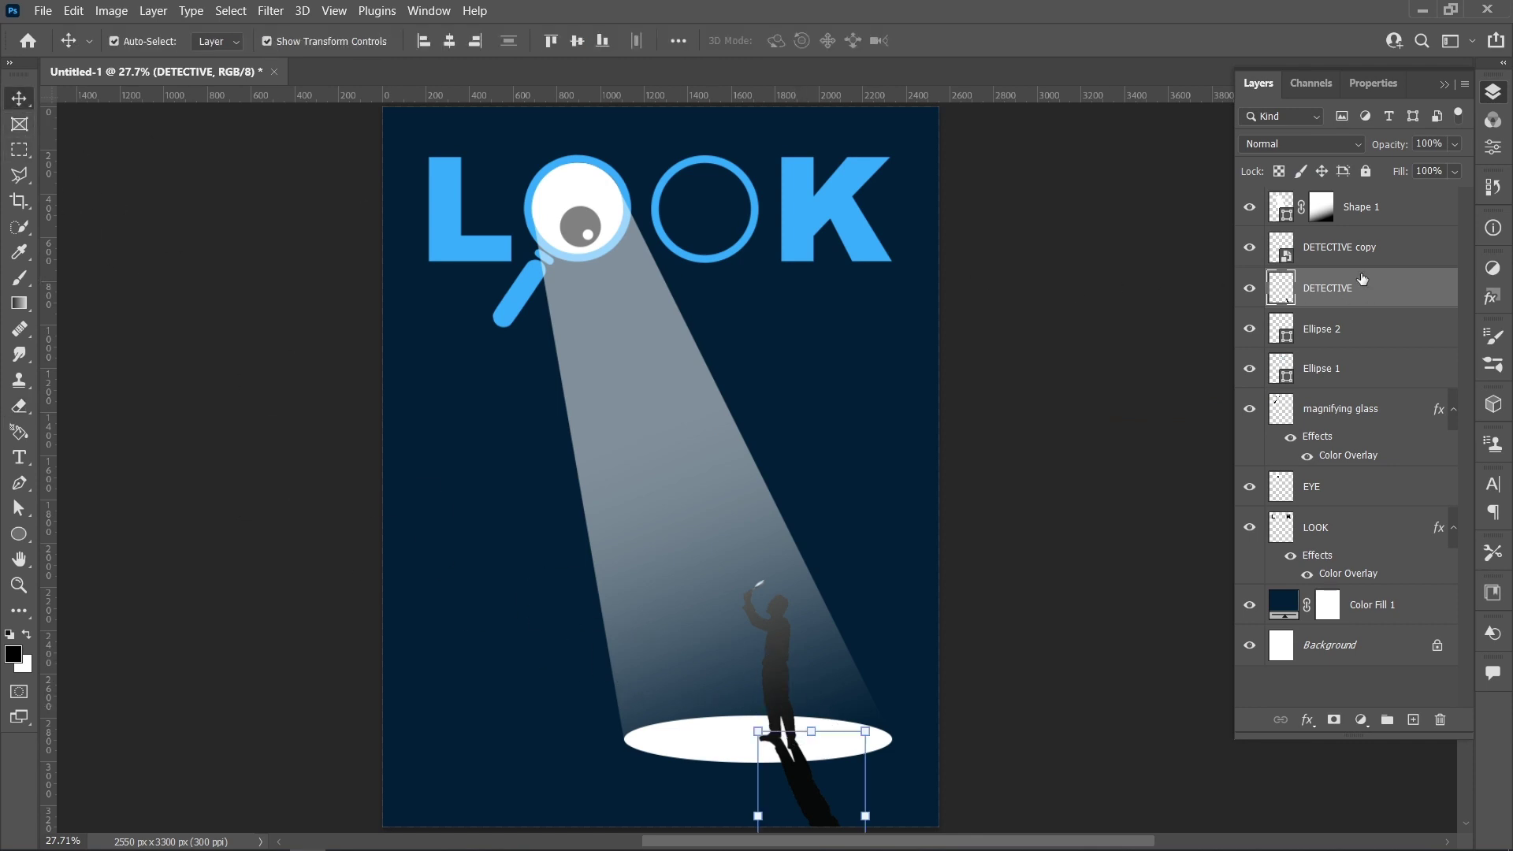
double_click(1427, 144)
type("70")
key("Return")
Add white (#ffffff) 16 pt Arial Regular text 'DETECTIVE' to the poster
left_click(1039, 432)
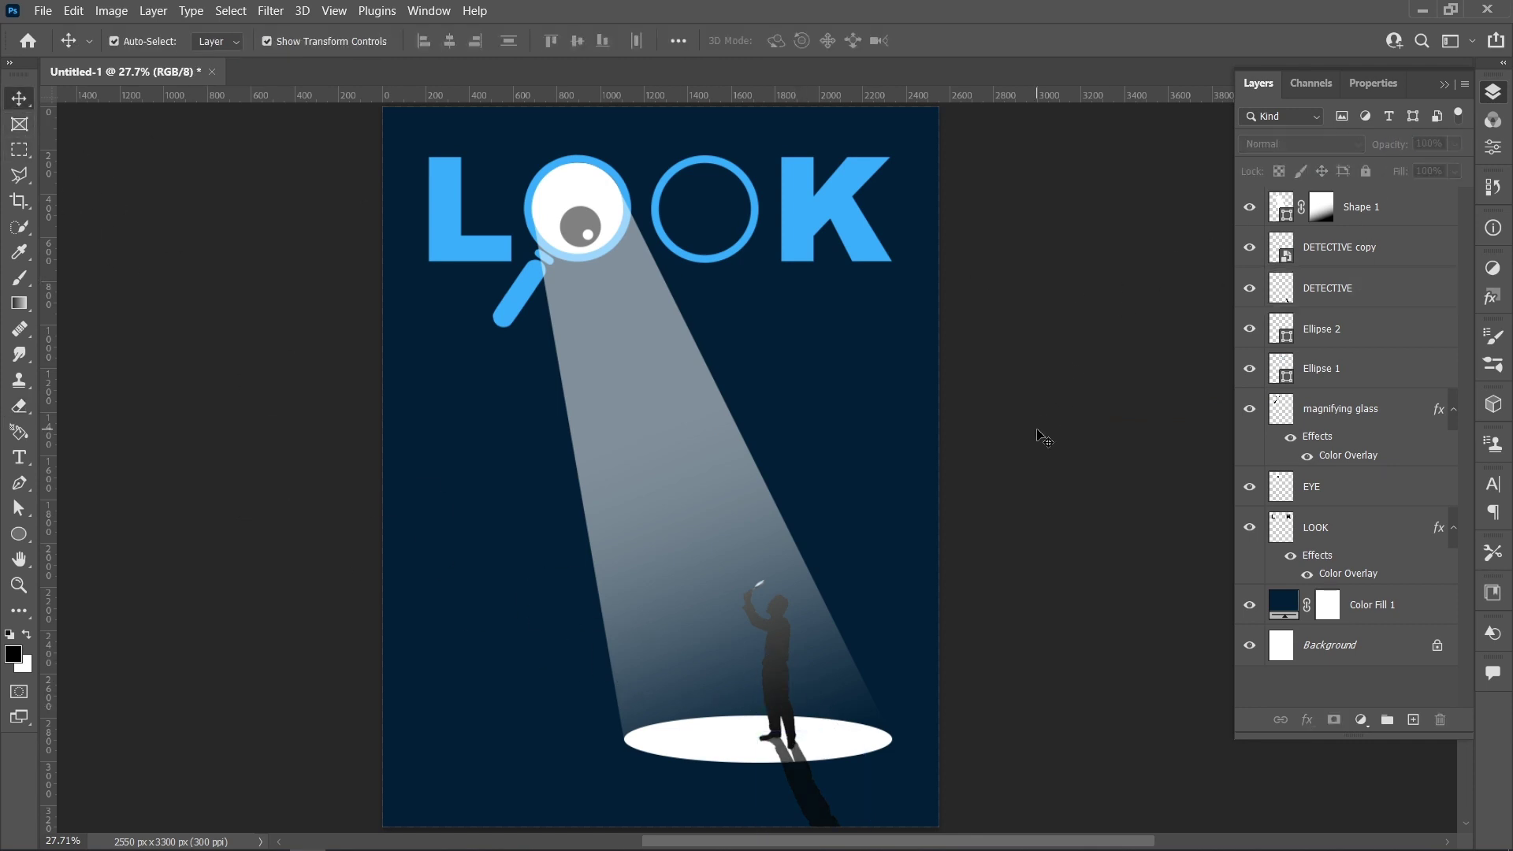
key("t")
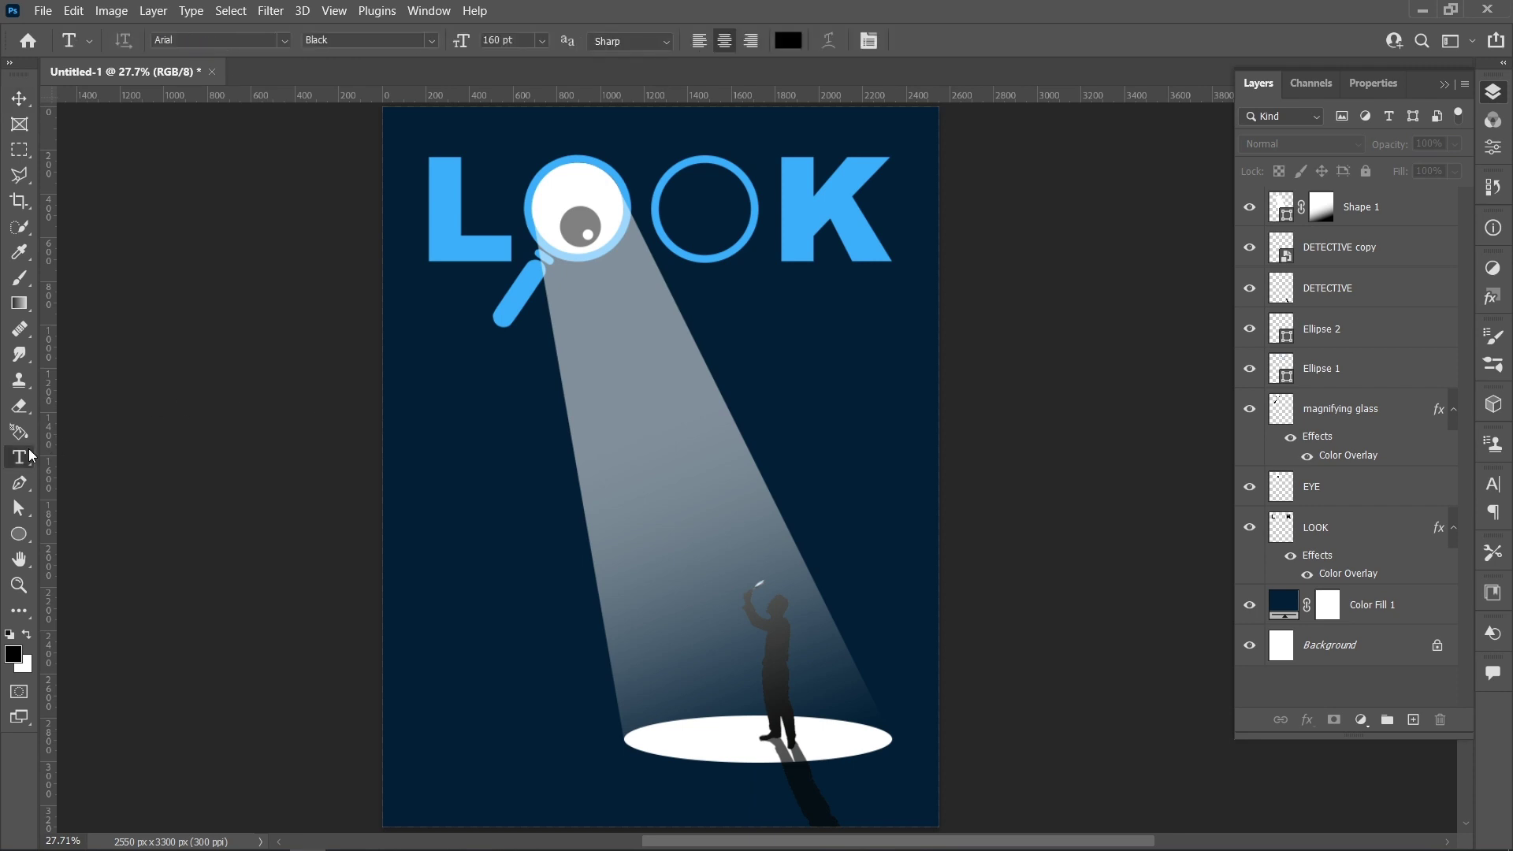
left_click(720, 327)
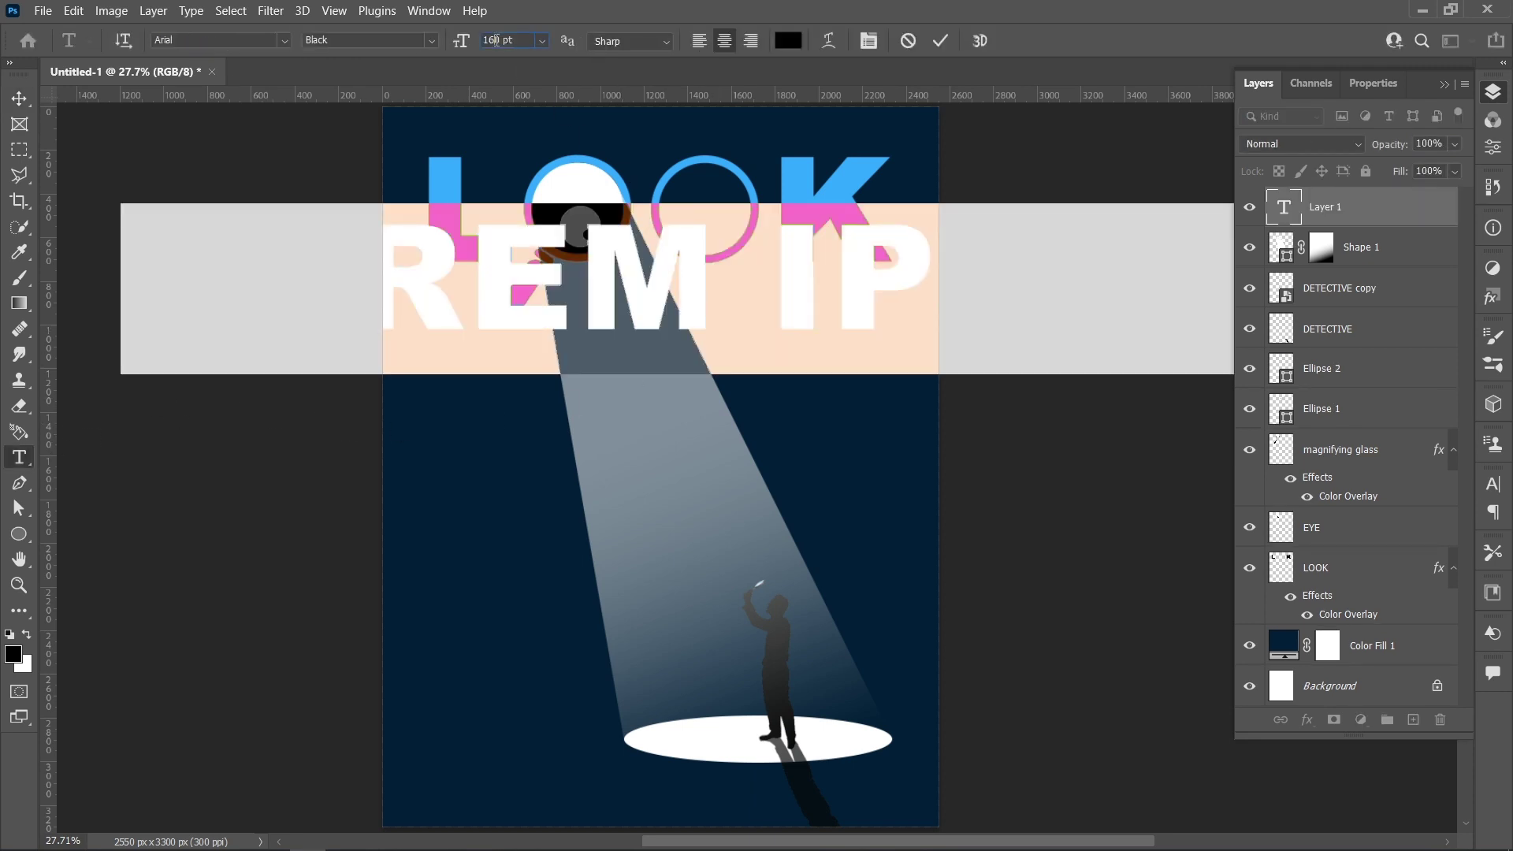
key("Delete")
key("Return")
left_click(426, 40)
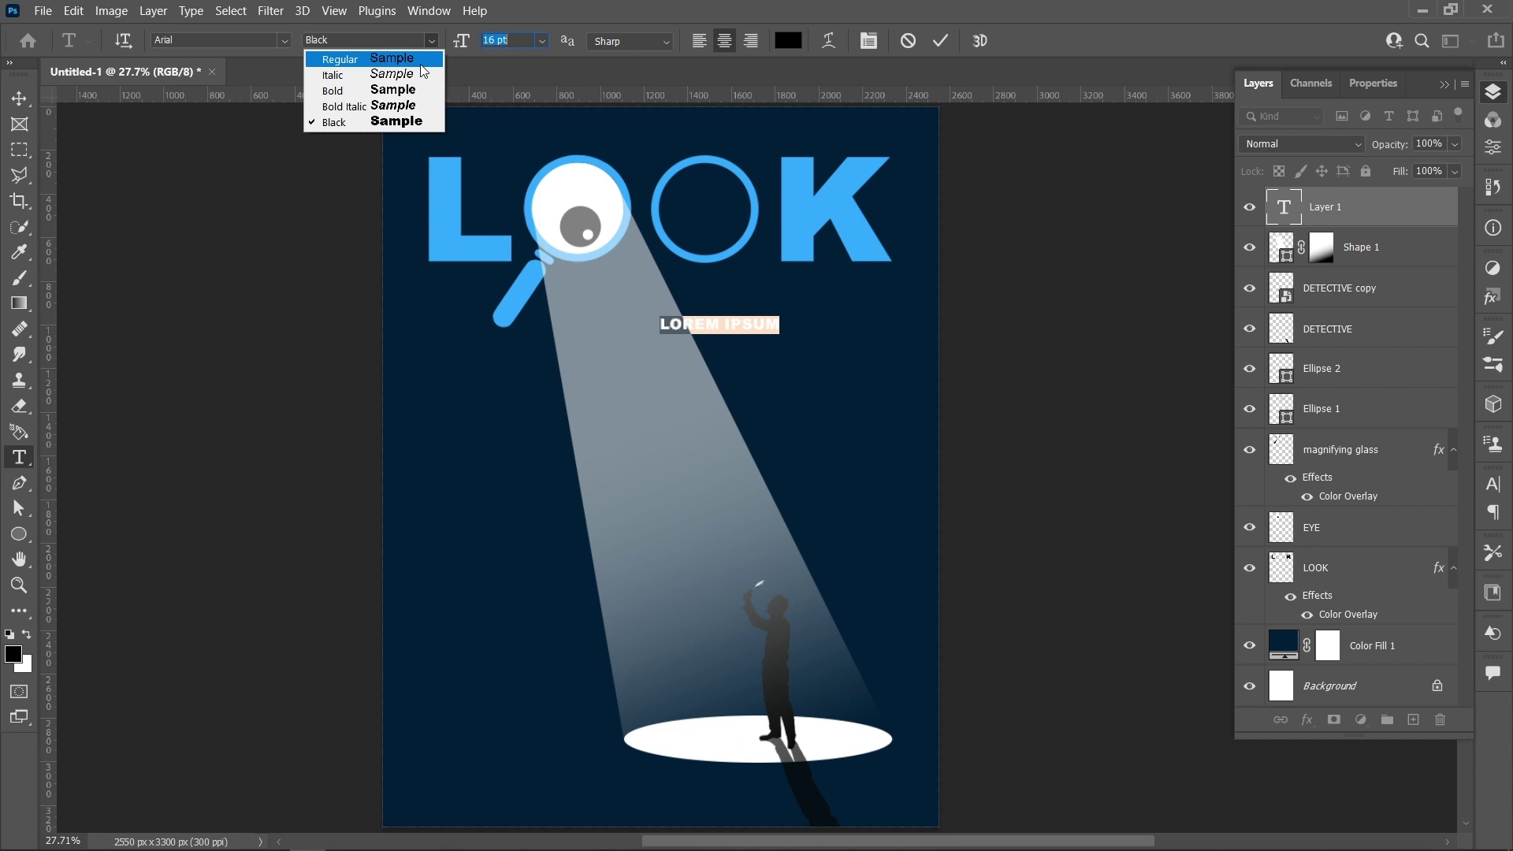
left_click(420, 65)
left_click(788, 40)
type("ffffff")
left_click(1419, 223)
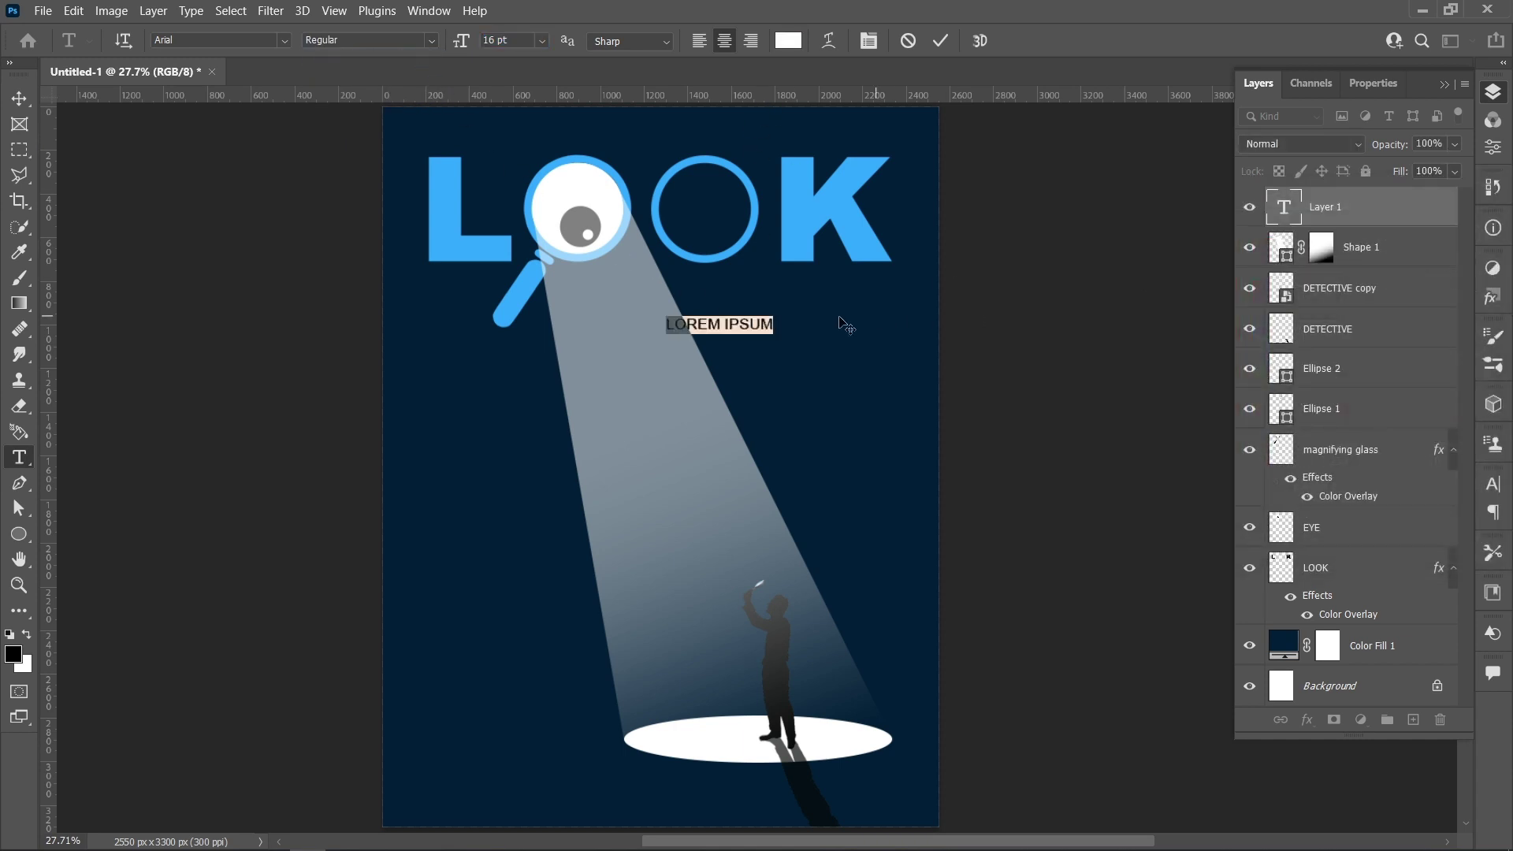
type("DETE")
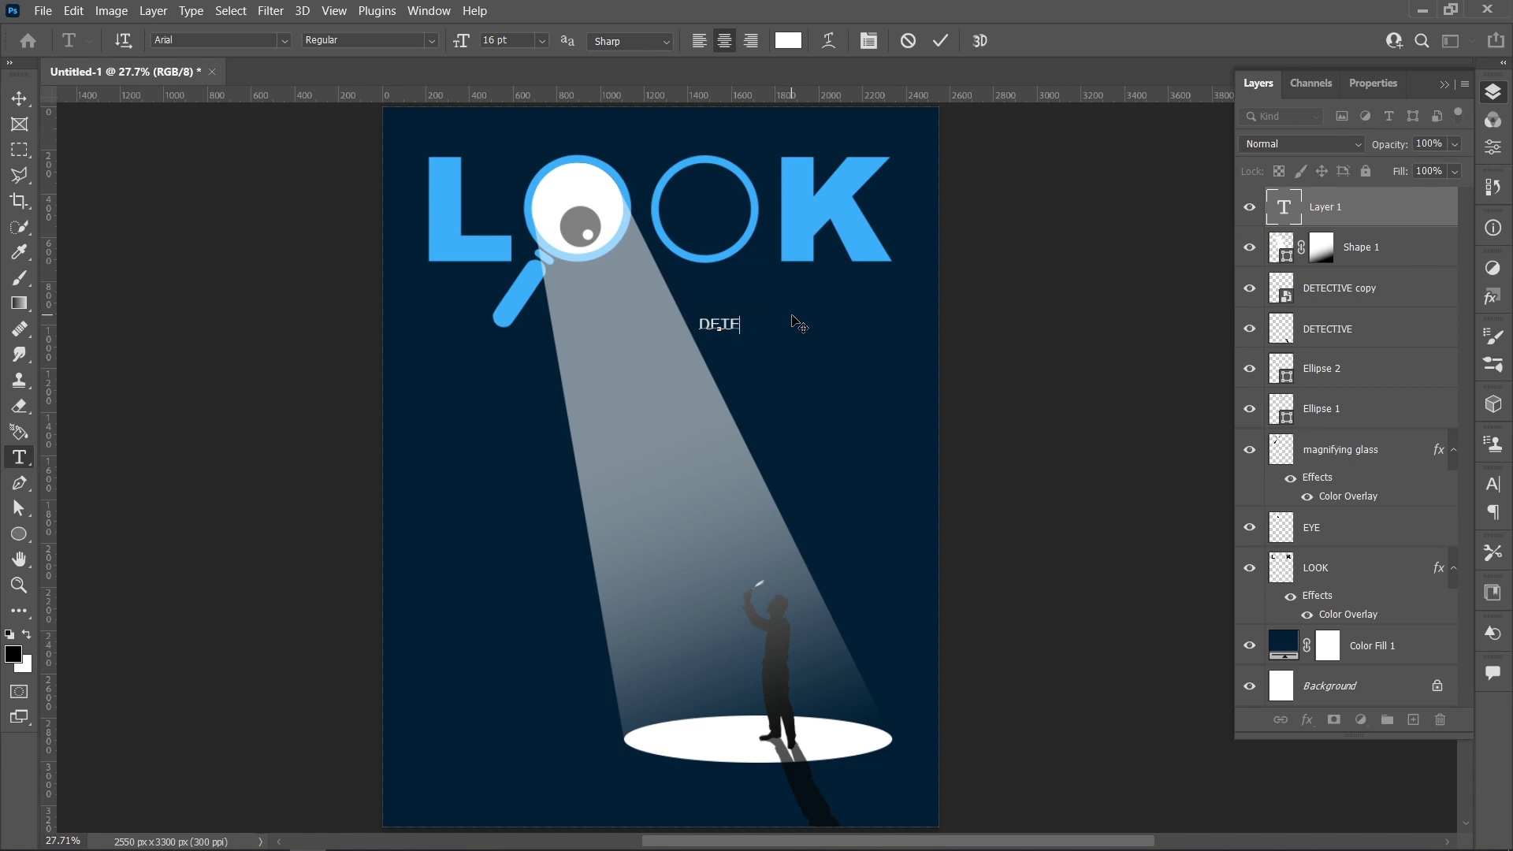
type("CTIVE")
left_click(940, 40)
Move DETECTIVE just beneath the K of LOOK and widen it
key("v")
left_click_drag(732, 328, 893, 271)
left_click(867, 270)
left_click(976, 40)
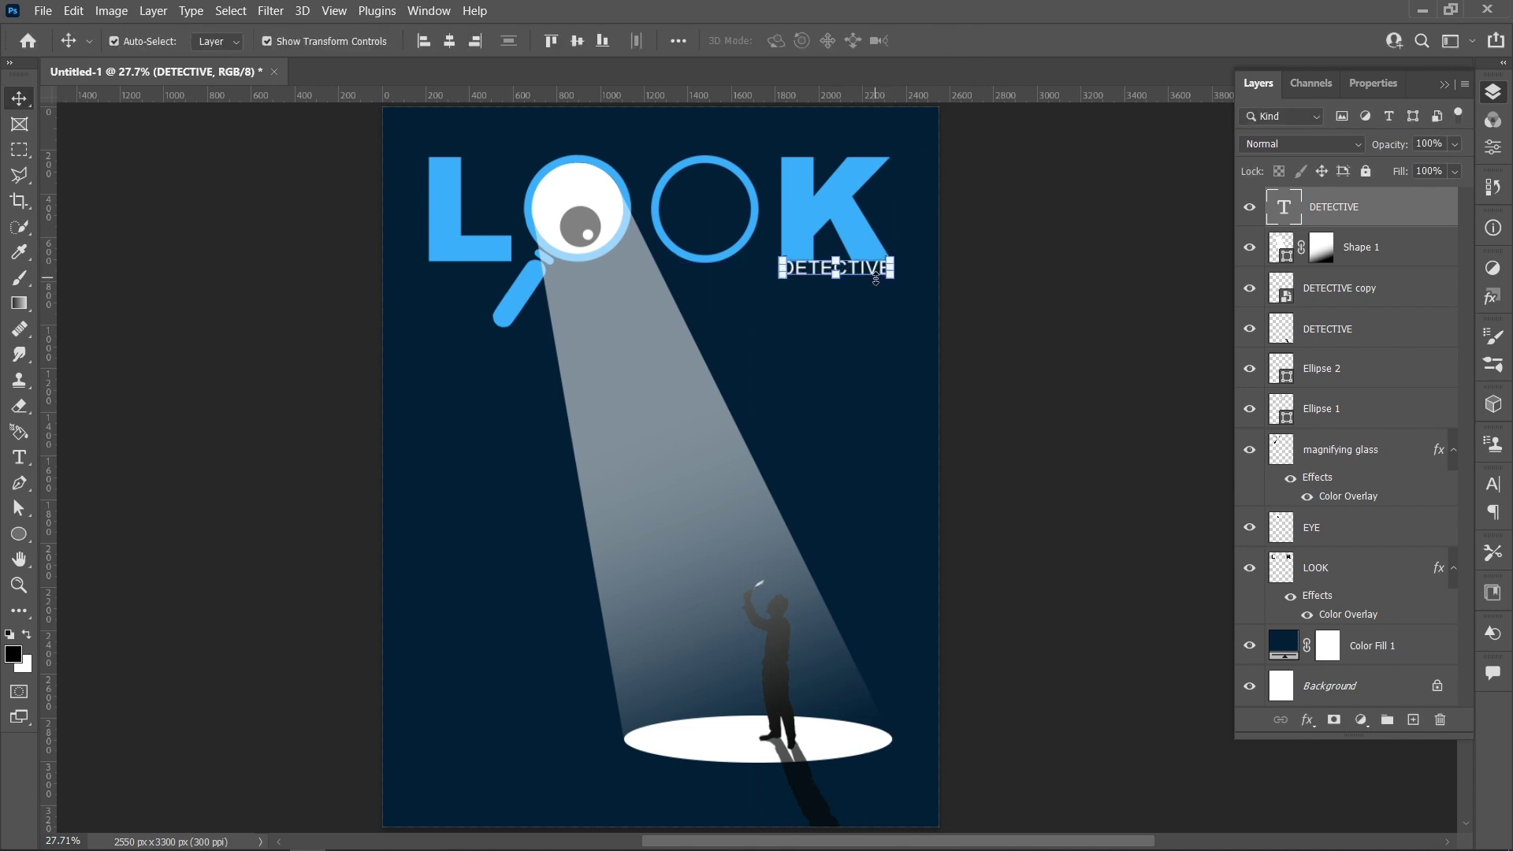
scroll(875, 280, "up", 6)
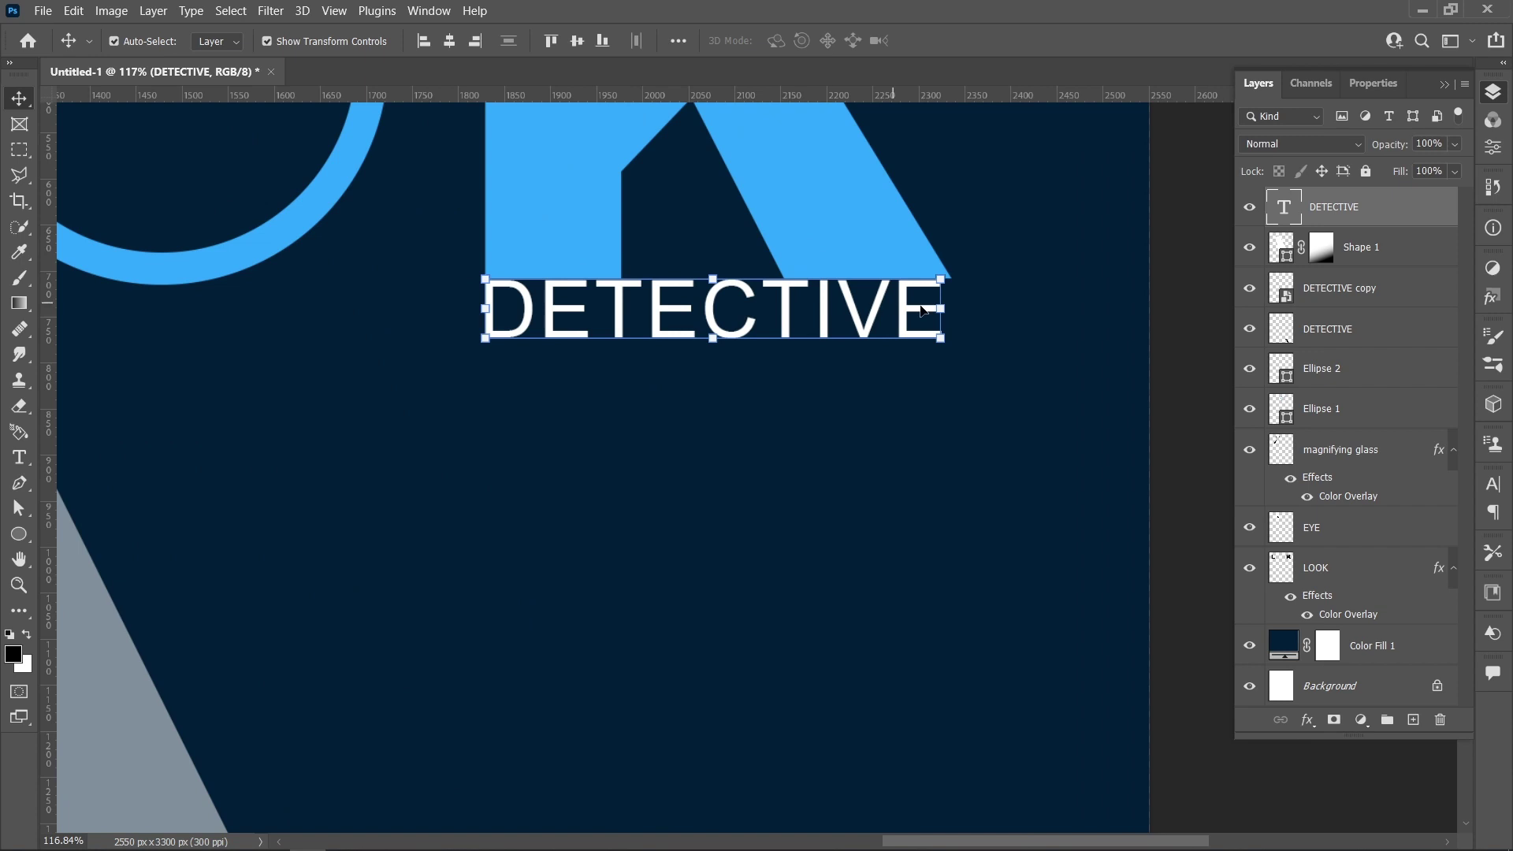
Enlarge DETECTIVE slightly so it matches the K's width
key("ctrl+t")
left_click_drag(949, 311, 958, 316)
key("Return")
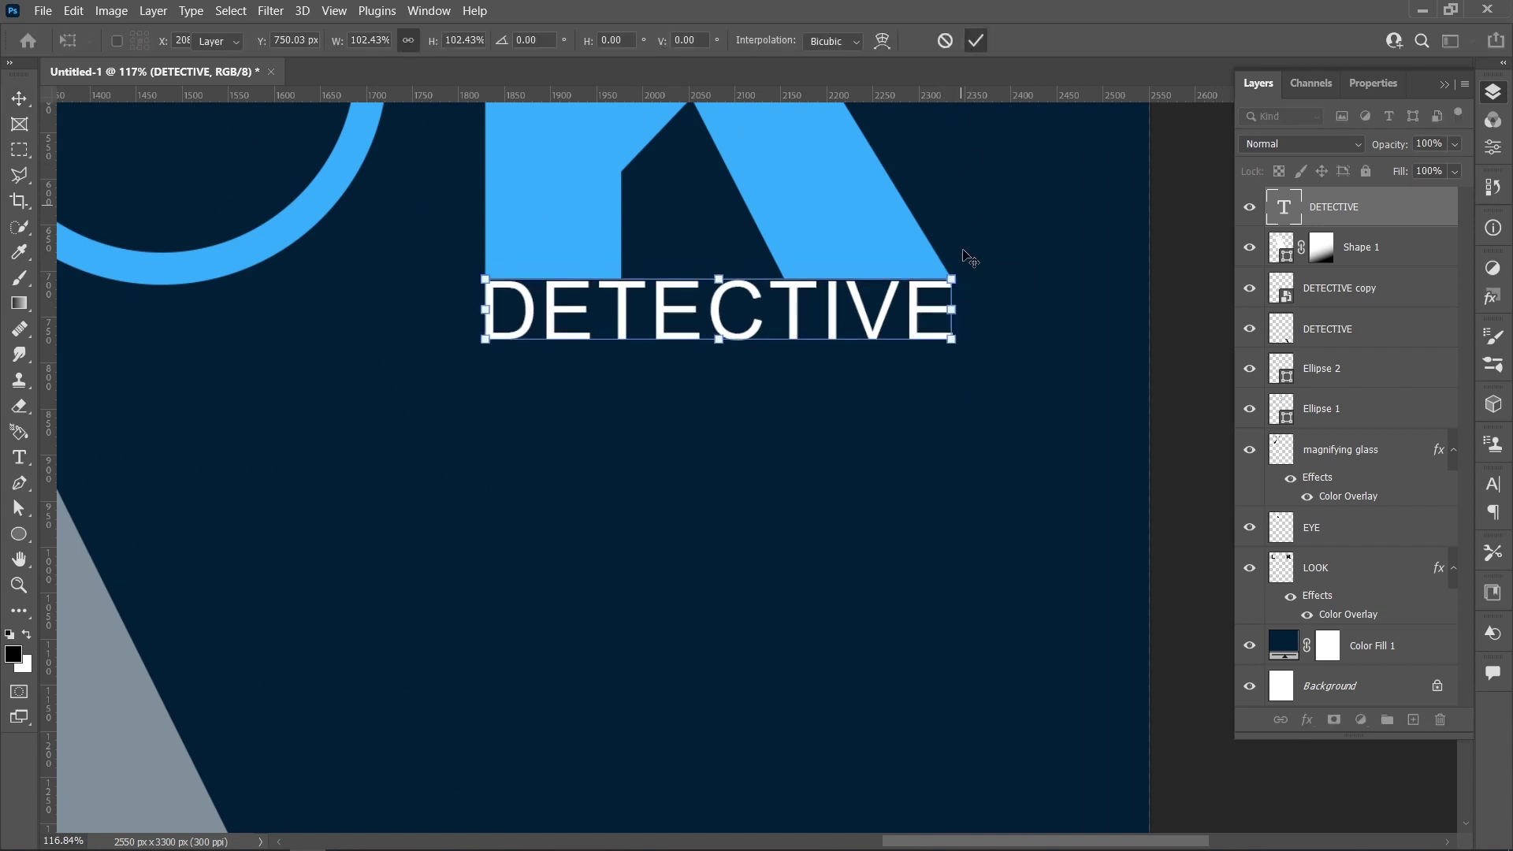
left_click(872, 506)
left_click(796, 307)
scroll(795, 307, "down", 6)
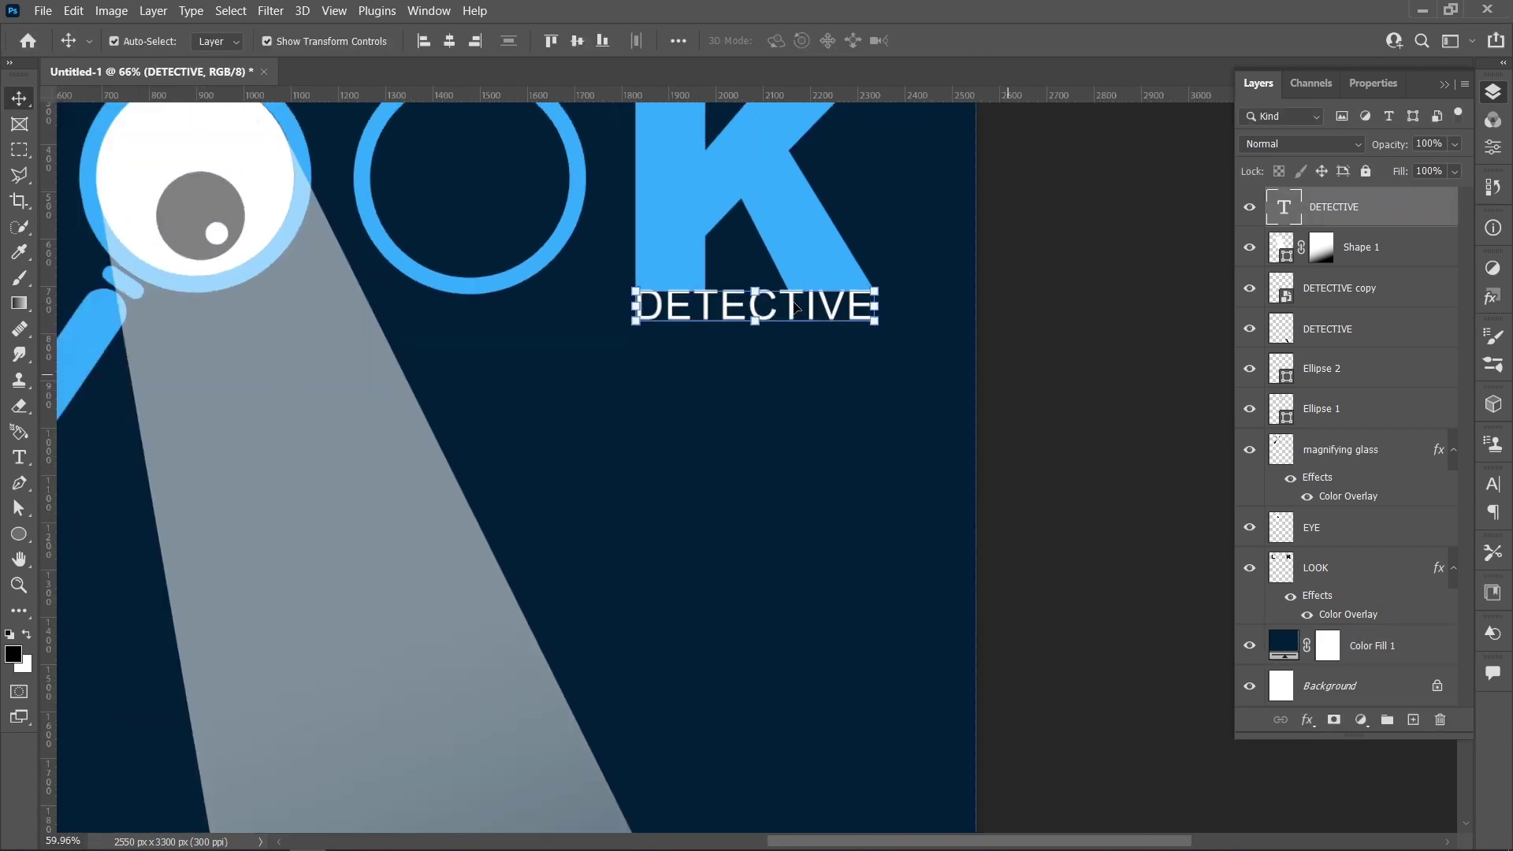
left_click_drag(776, 379, 782, 379)
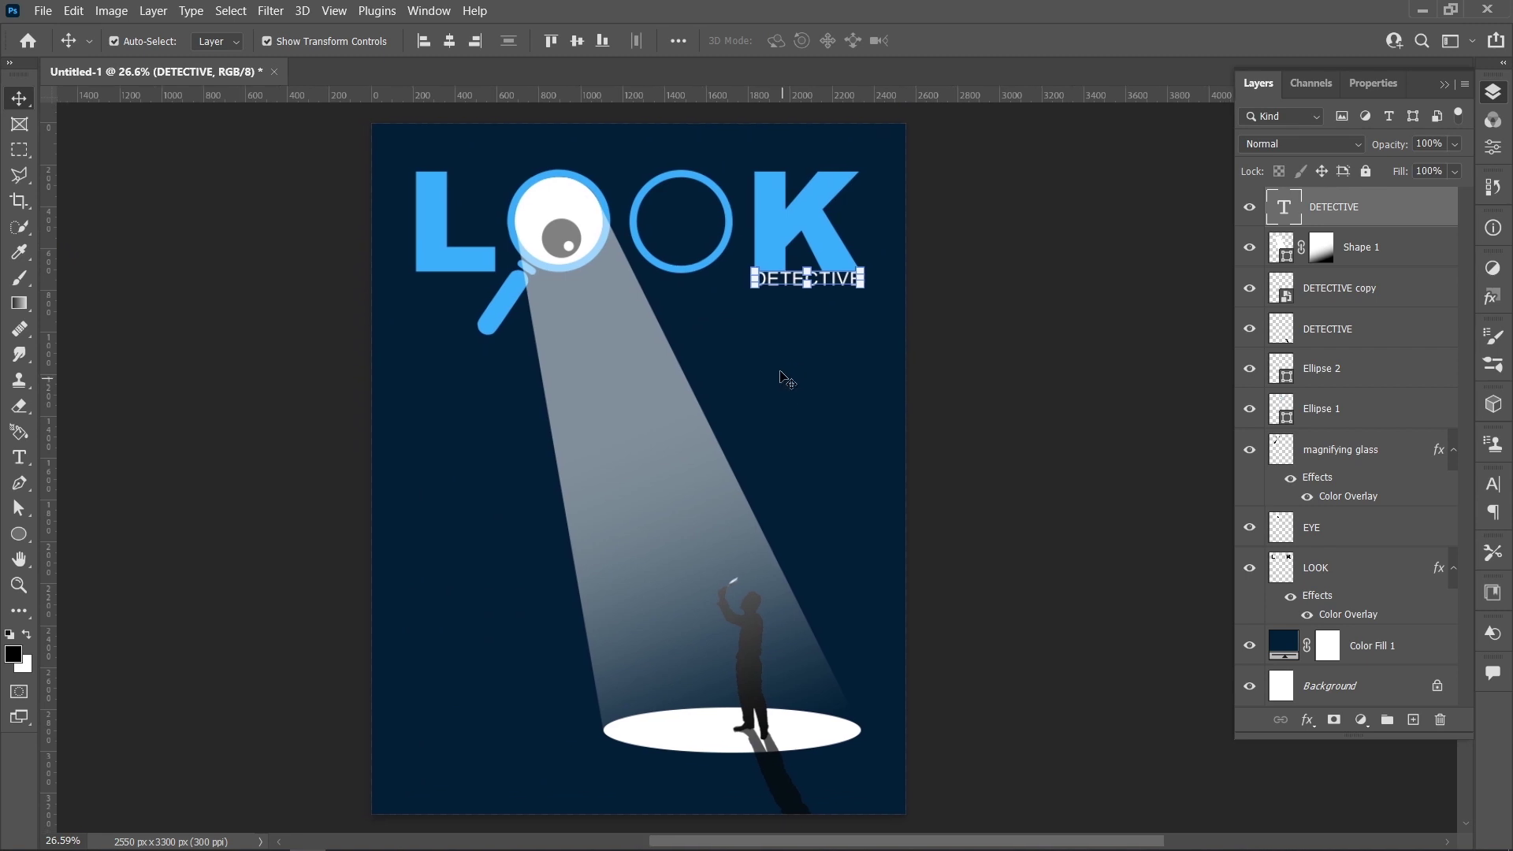
Select the silhouette's shadow layer and give it a layer mask
left_click(955, 379)
left_click(1372, 325)
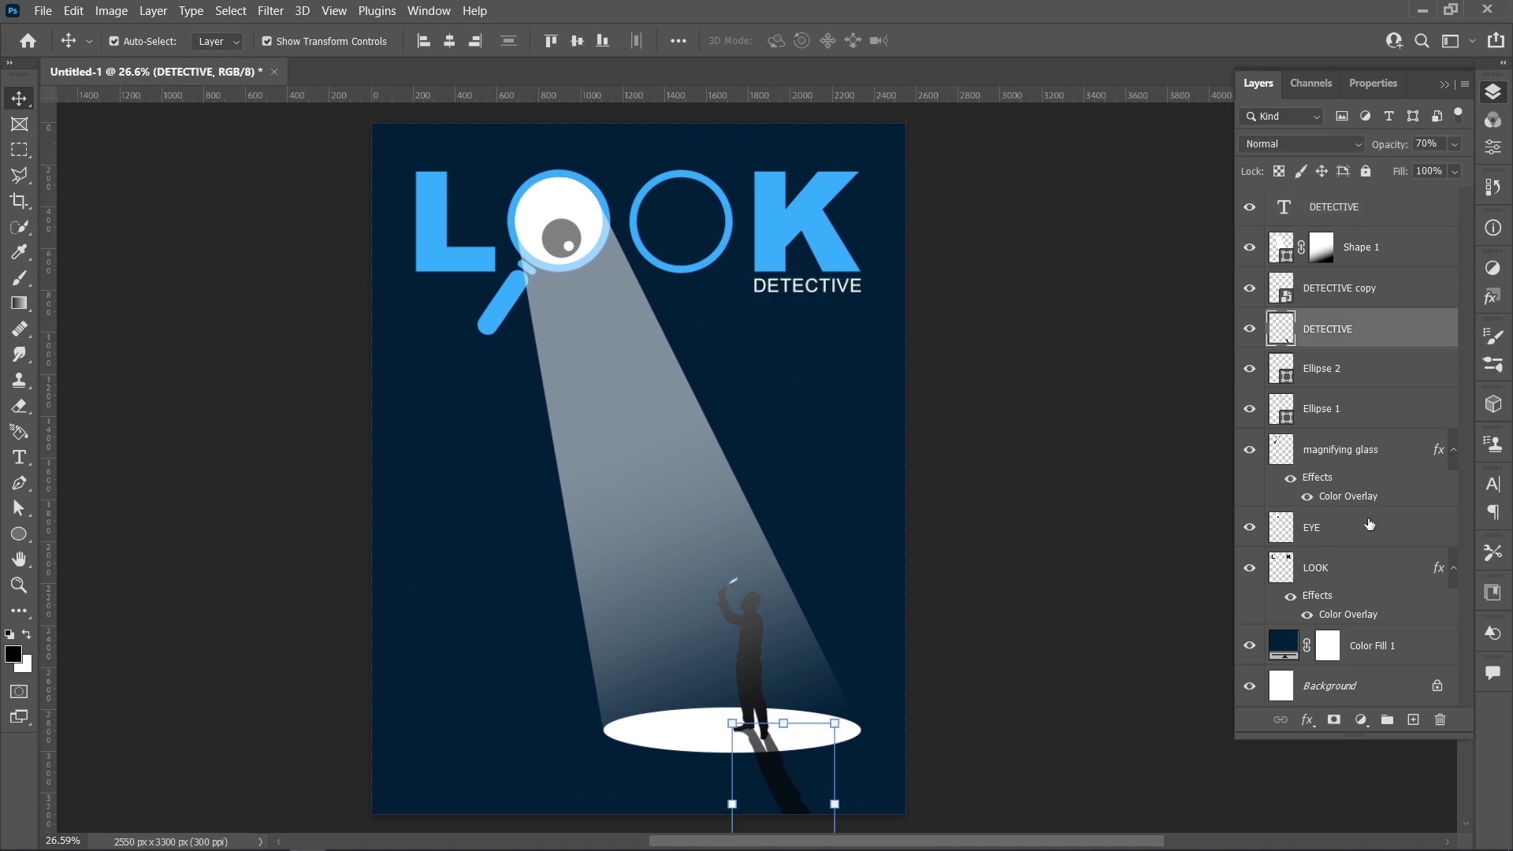
left_click(1331, 720)
key("g")
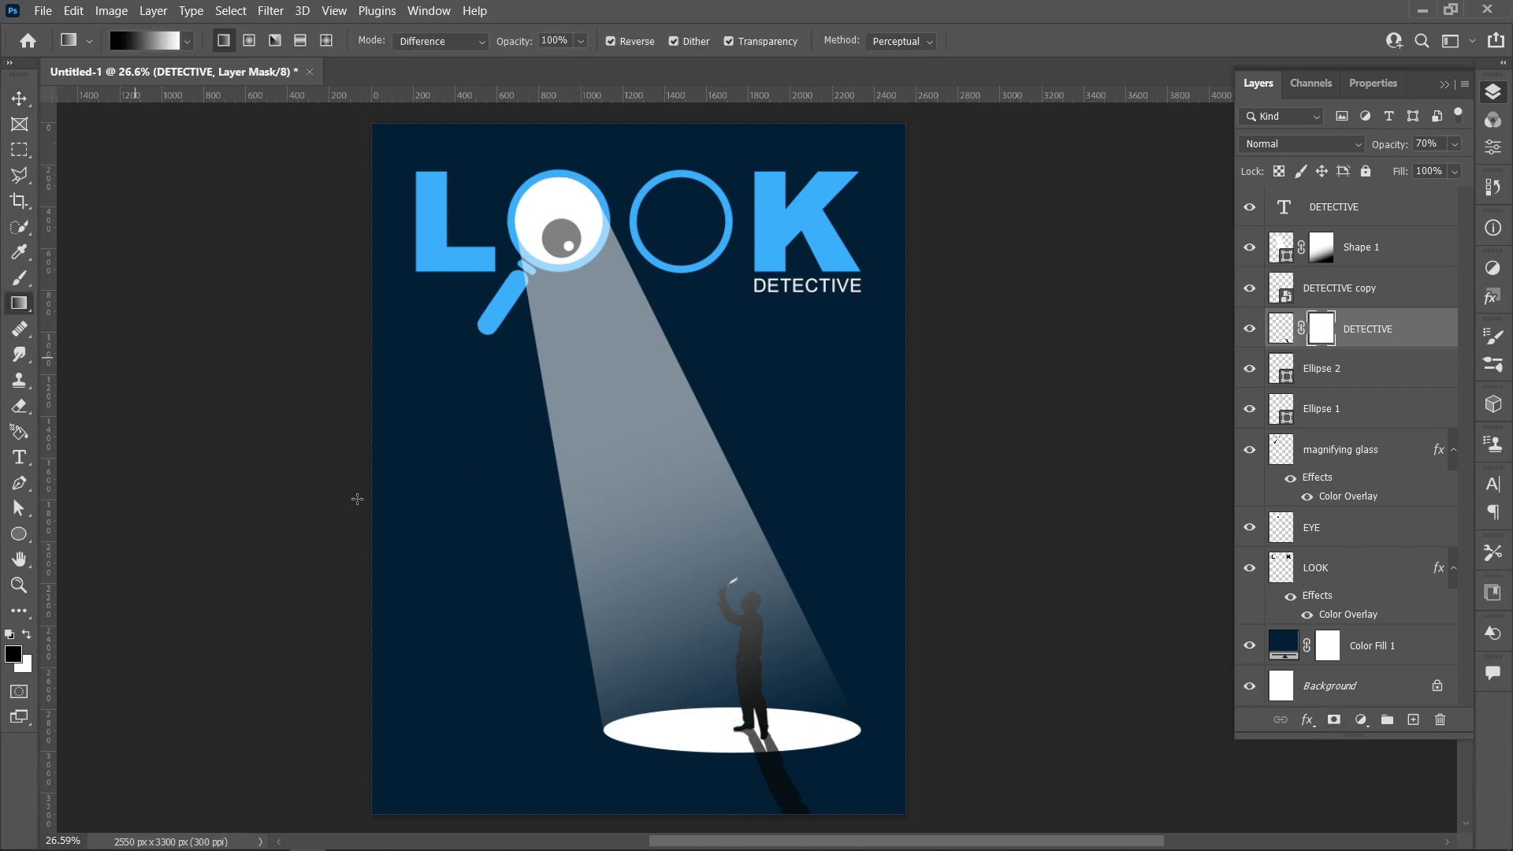
left_click_drag(798, 802, 743, 515)
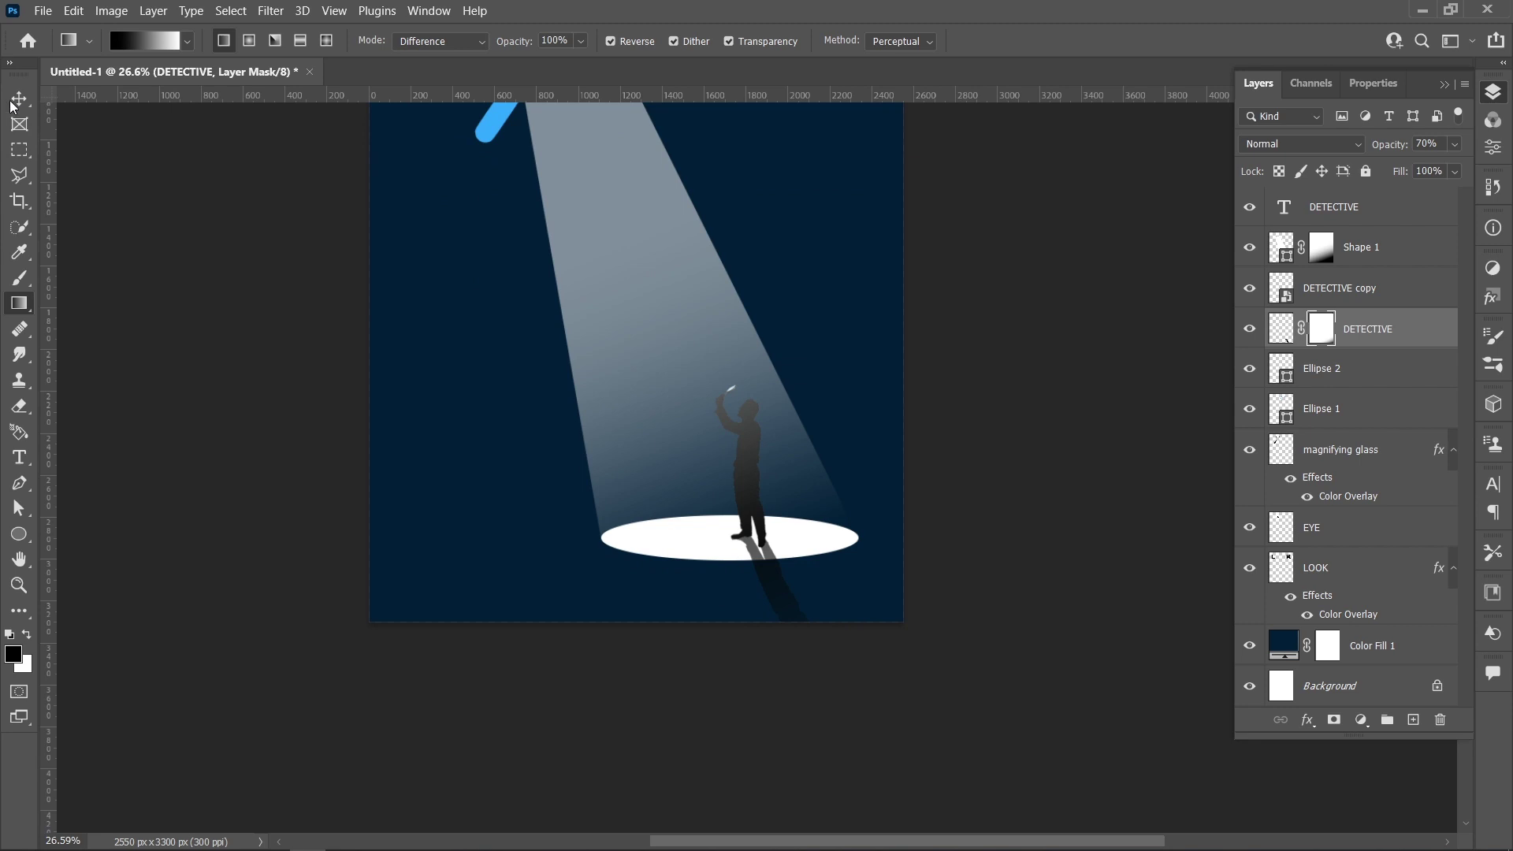
key("v")
left_click_drag(691, 352, 729, 545)
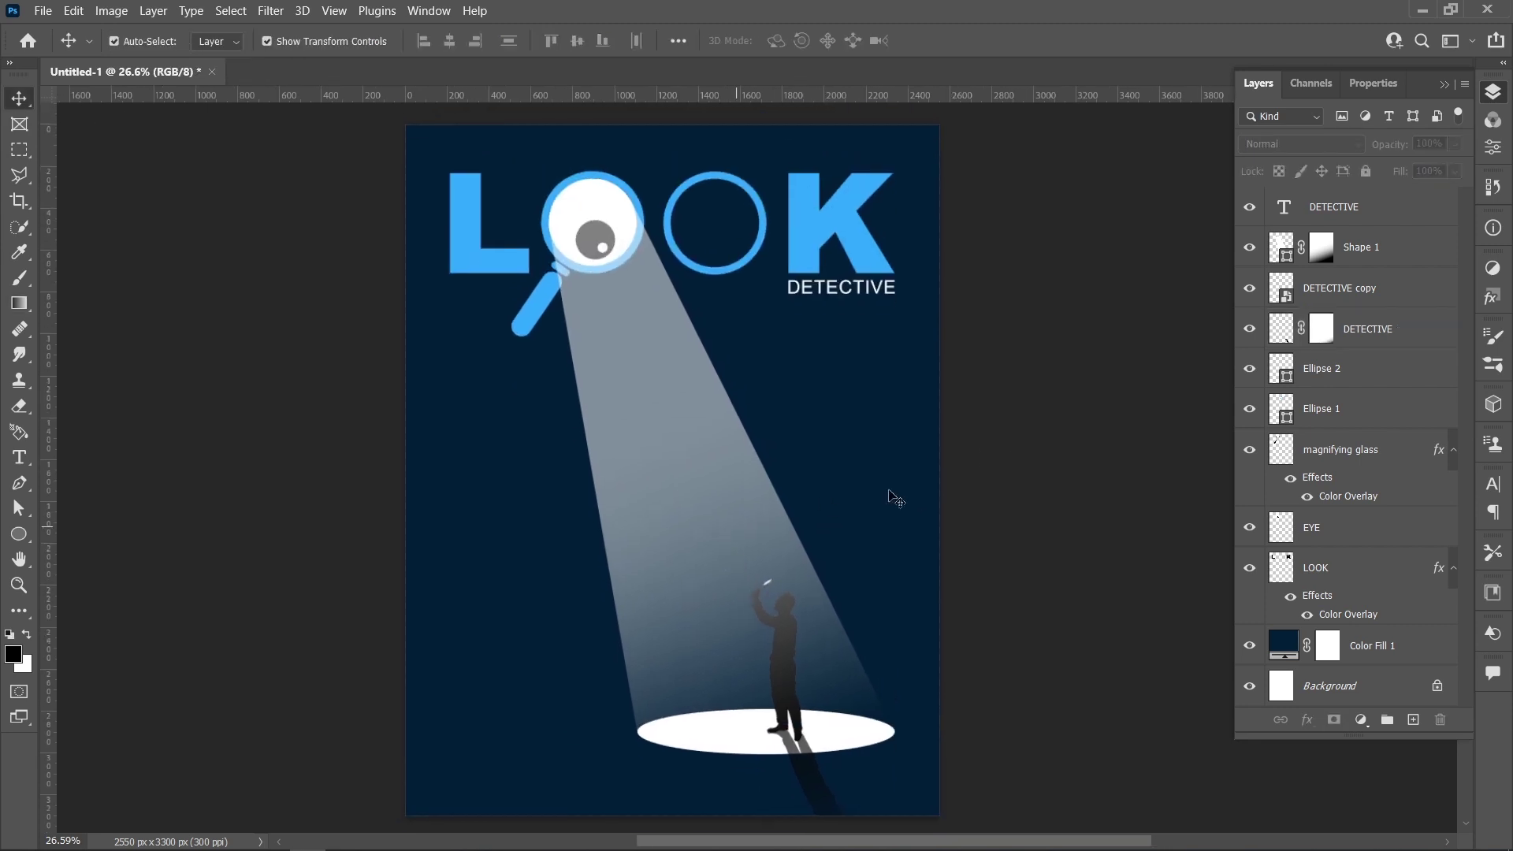
scroll(1021, 471, "down", 1)
Paste the crime-scene quote into a new horizontal text layer left of the beam
left_click(7, 458)
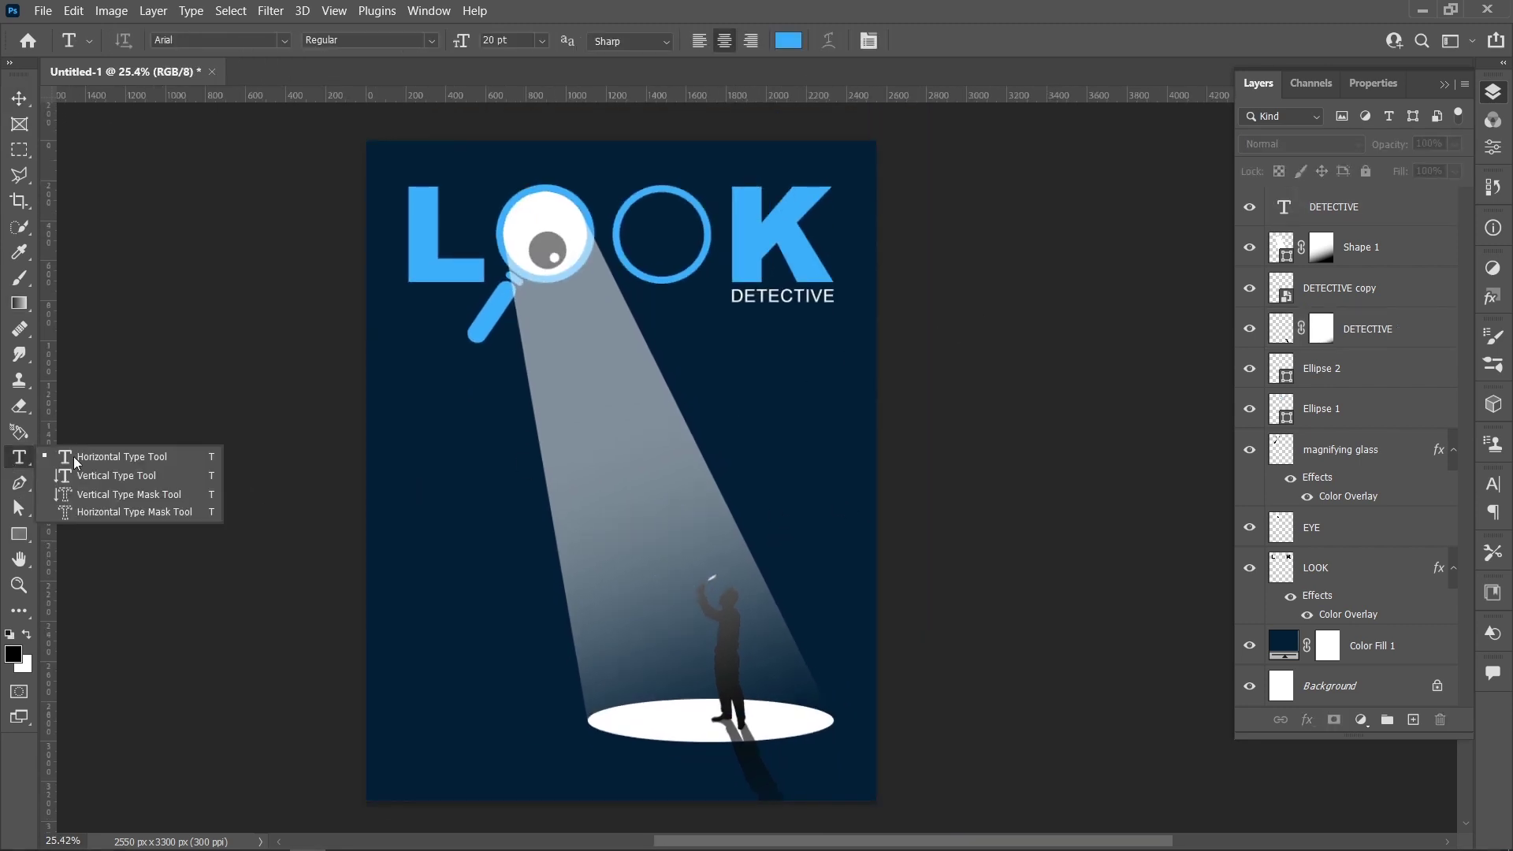
left_click(155, 455)
left_click(509, 446)
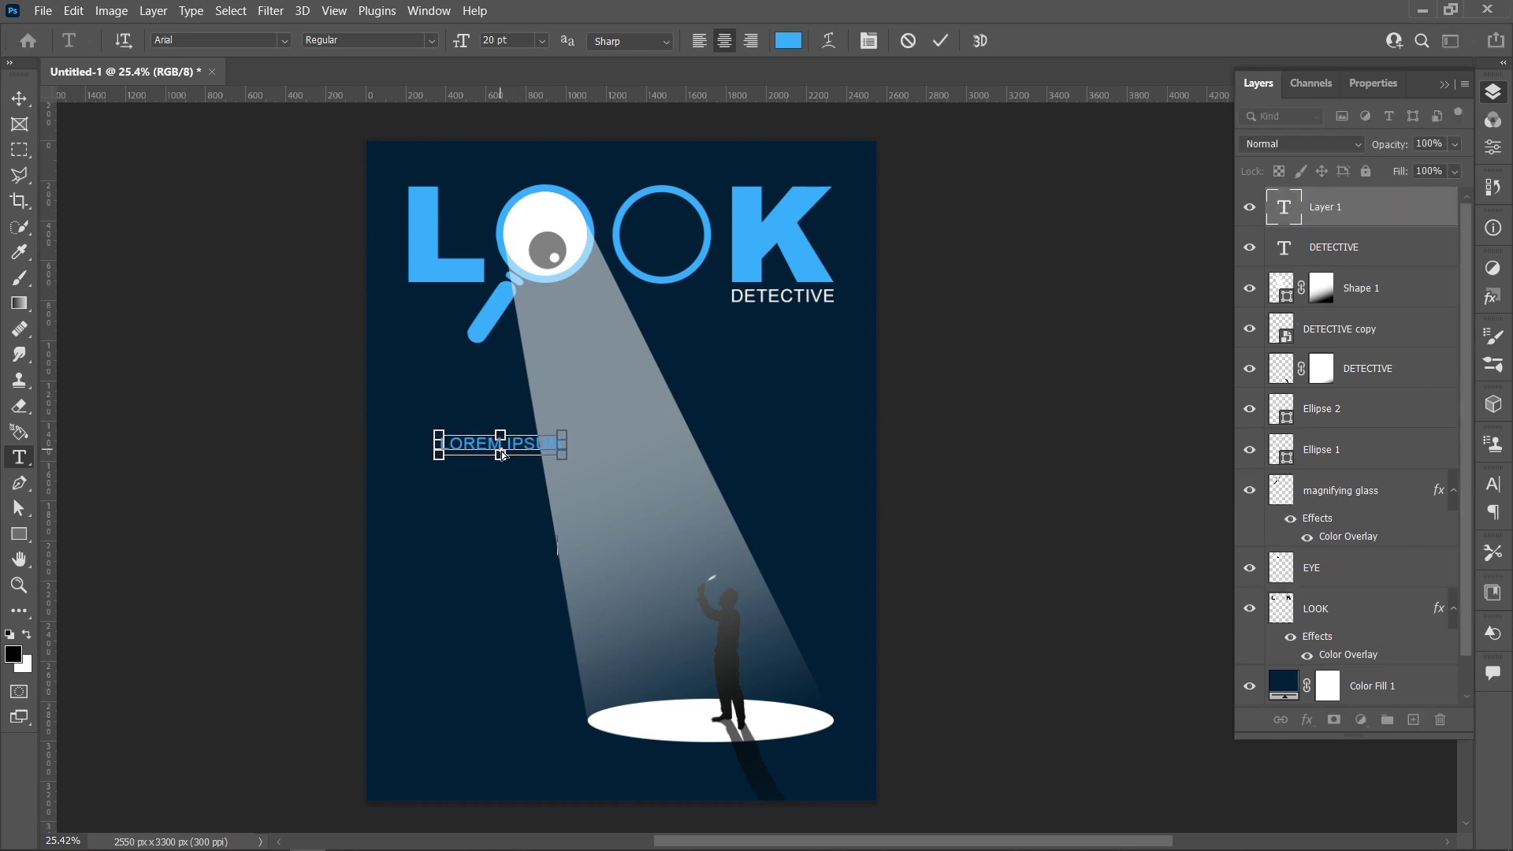
type("\"EVERY CRIME SCENE TELLS A STORY AND I'M FLUENT IN THEIR SILENT LANGUAGE.\"")
left_click(19, 94)
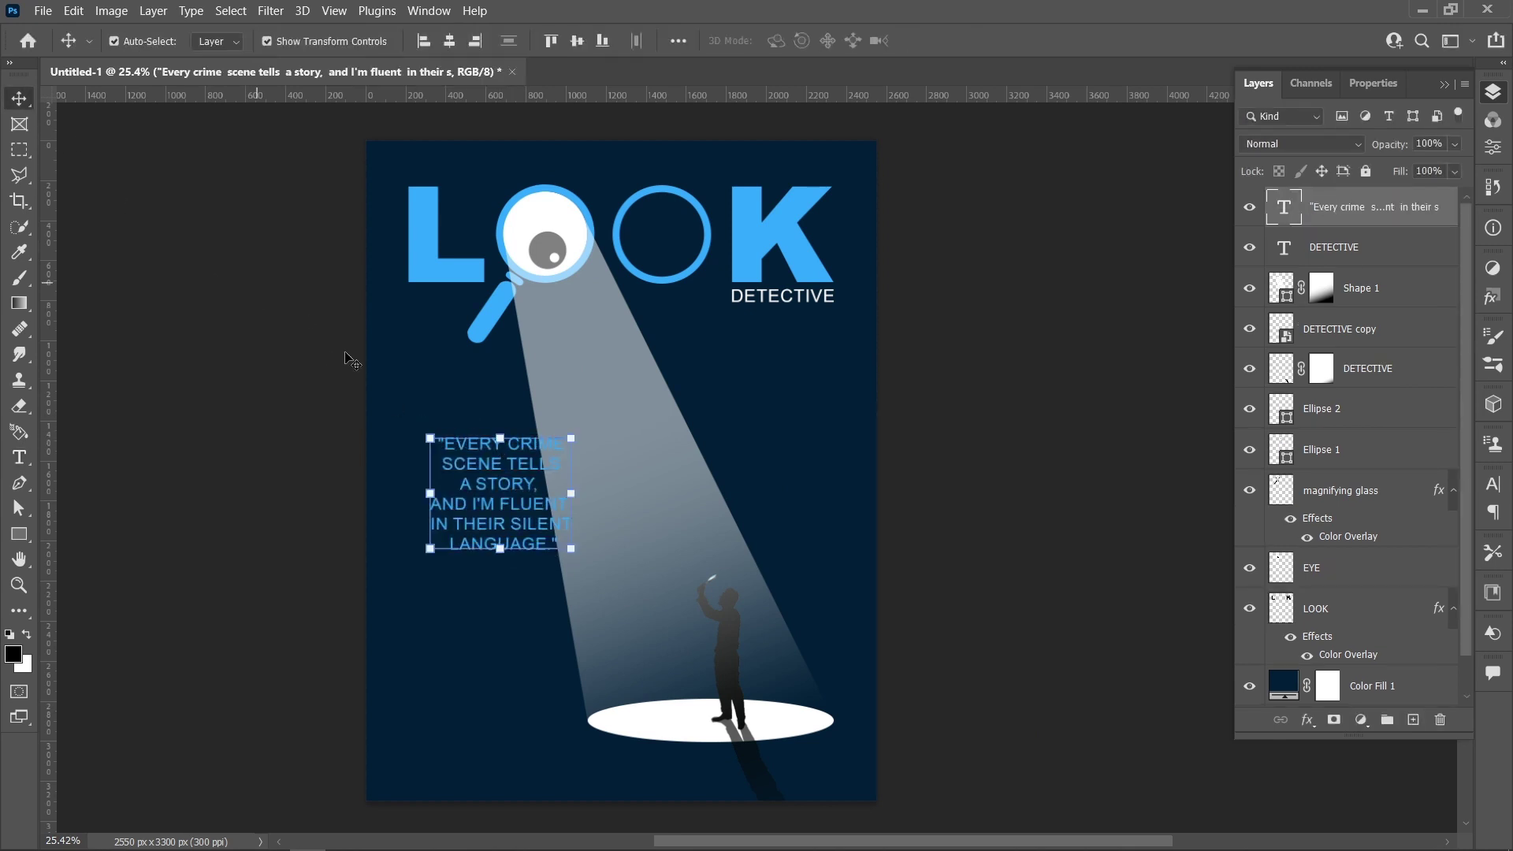
Enlarge the quote, centre it in the beam, and move its layer beneath the light
left_click_drag(572, 554, 597, 575)
left_click(975, 40)
left_click_drag(535, 500, 642, 468)
left_click_drag(1399, 213, 1399, 669)
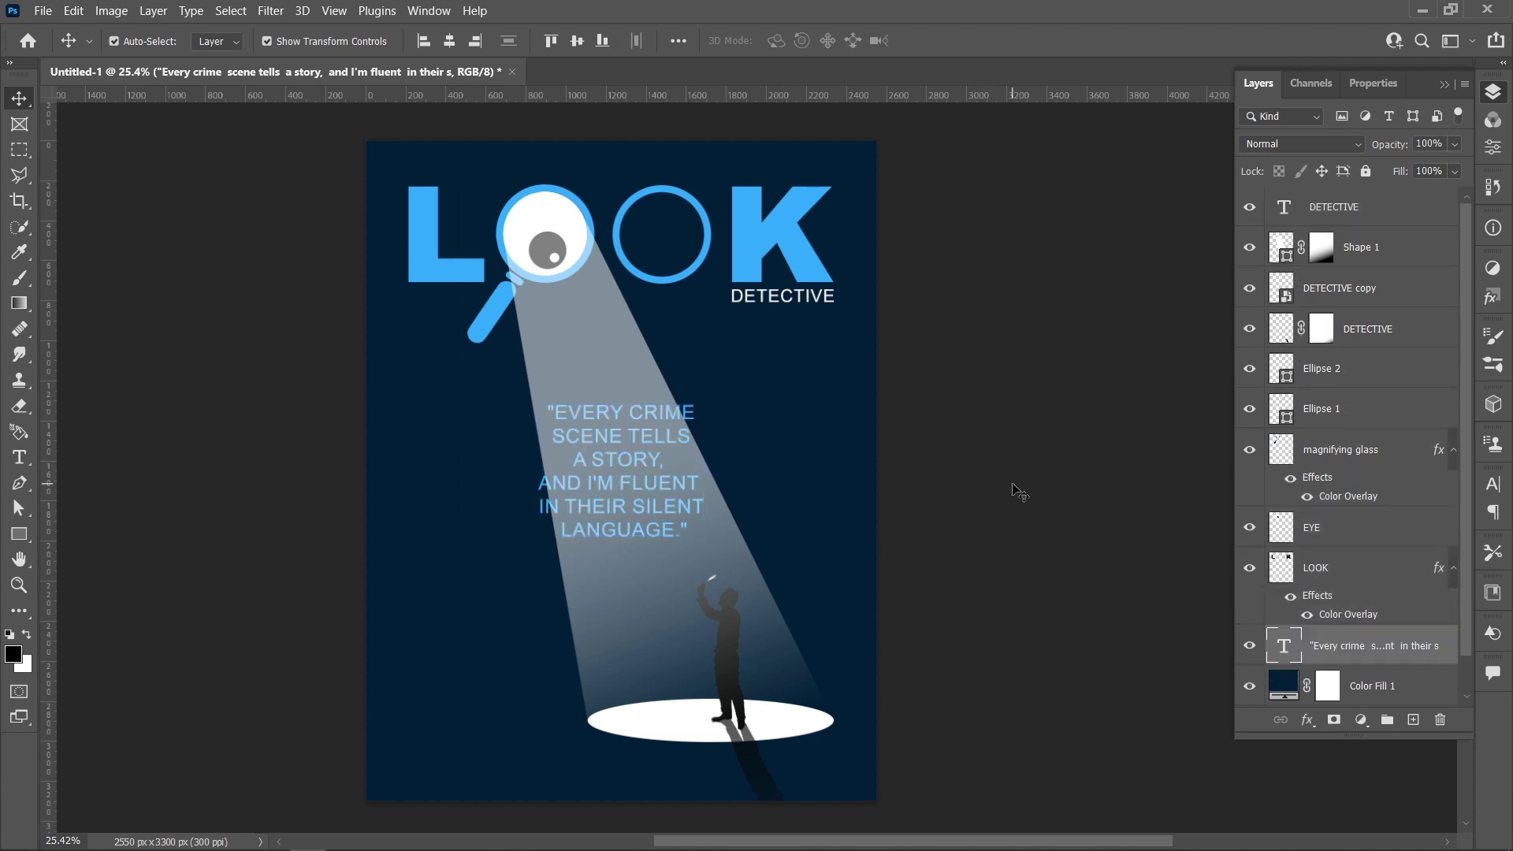